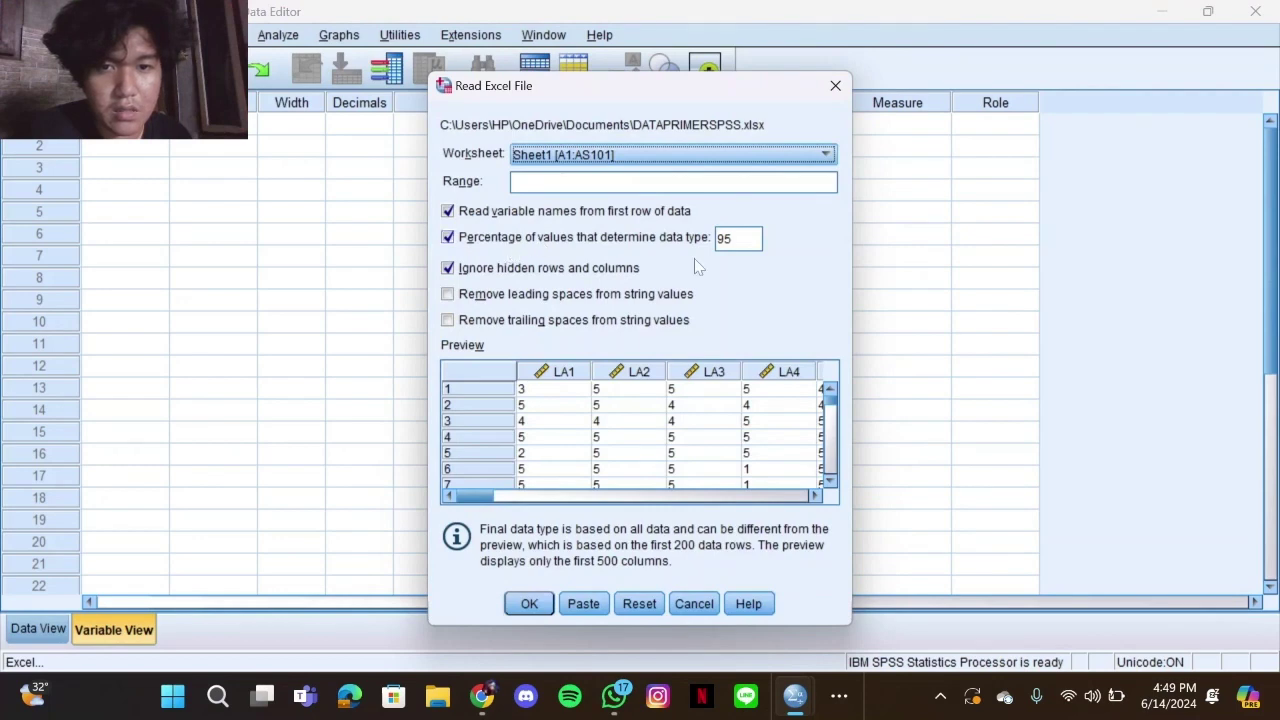
Import Sheet1 of DATAPRIMERSPSS.xlsx with variable names from the first row, and clear the labels of all variables
{"action": "left_click", "coordinate": [545, 610]}
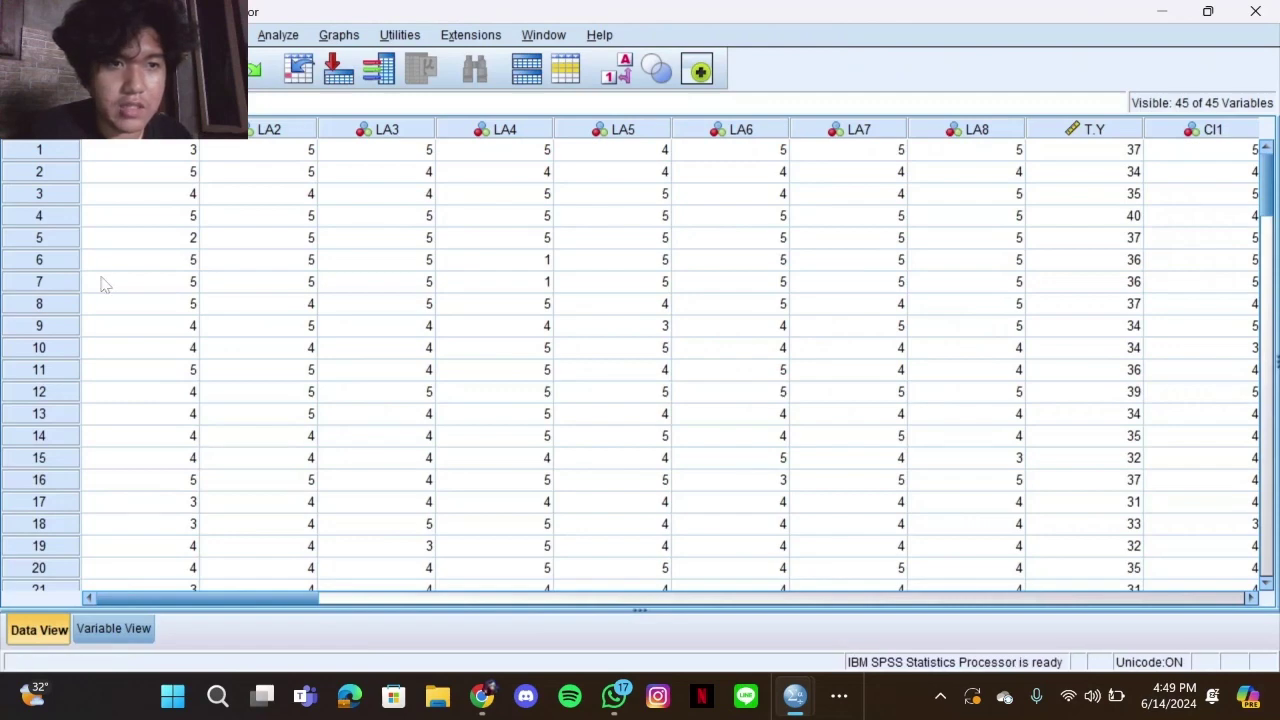
{"action": "left_click", "coordinate": [113, 628]}
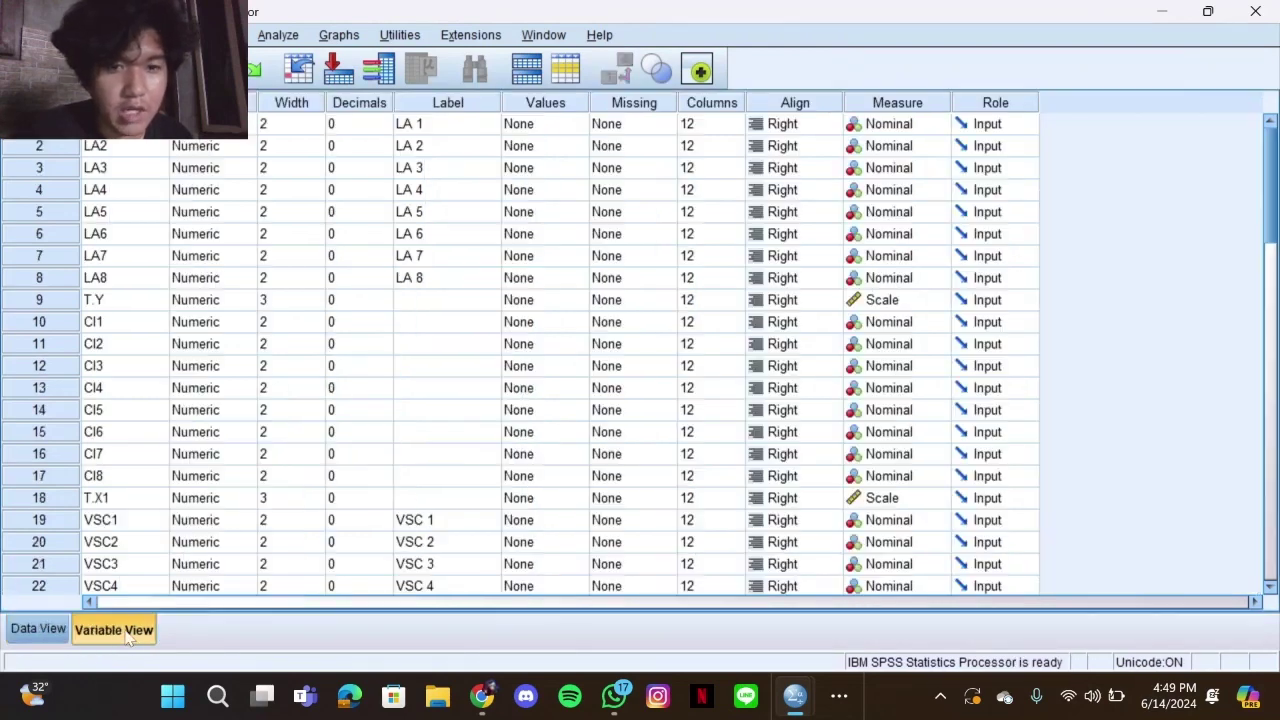
{"action": "left_click", "coordinate": [470, 104]}
{"action": "key", "text": "BackSpace"}
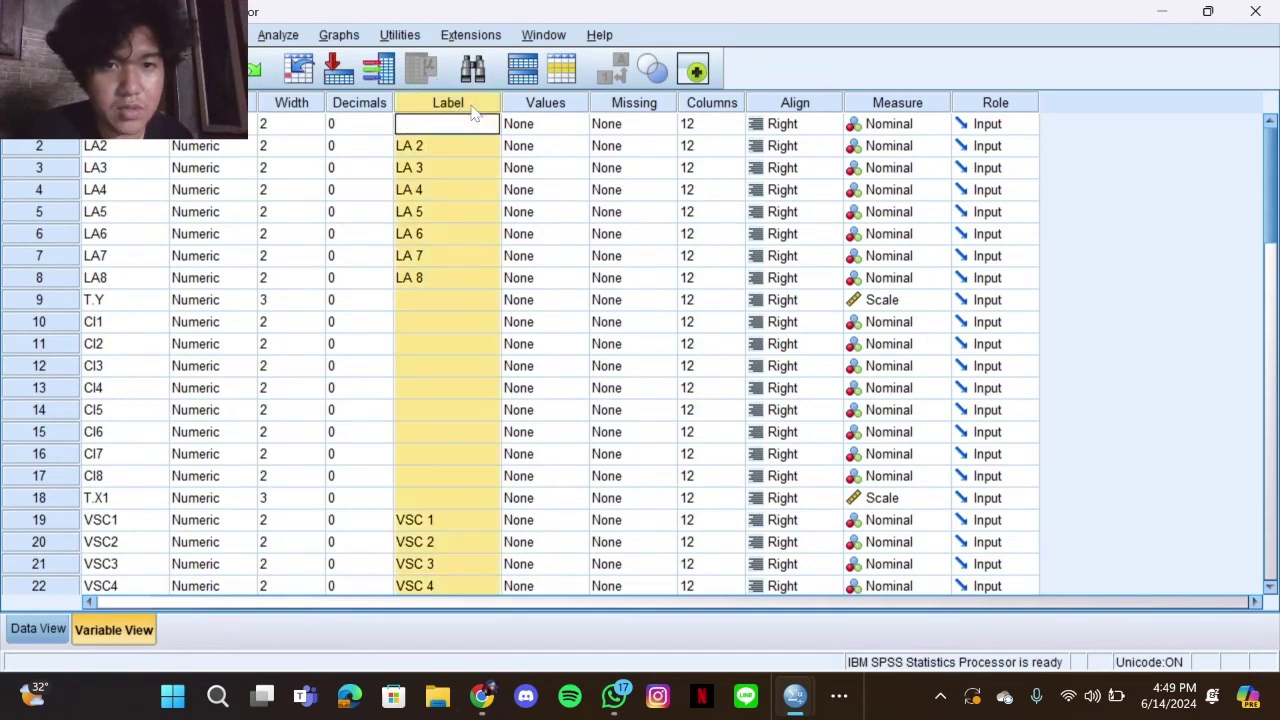
{"action": "left_click", "coordinate": [478, 104]}
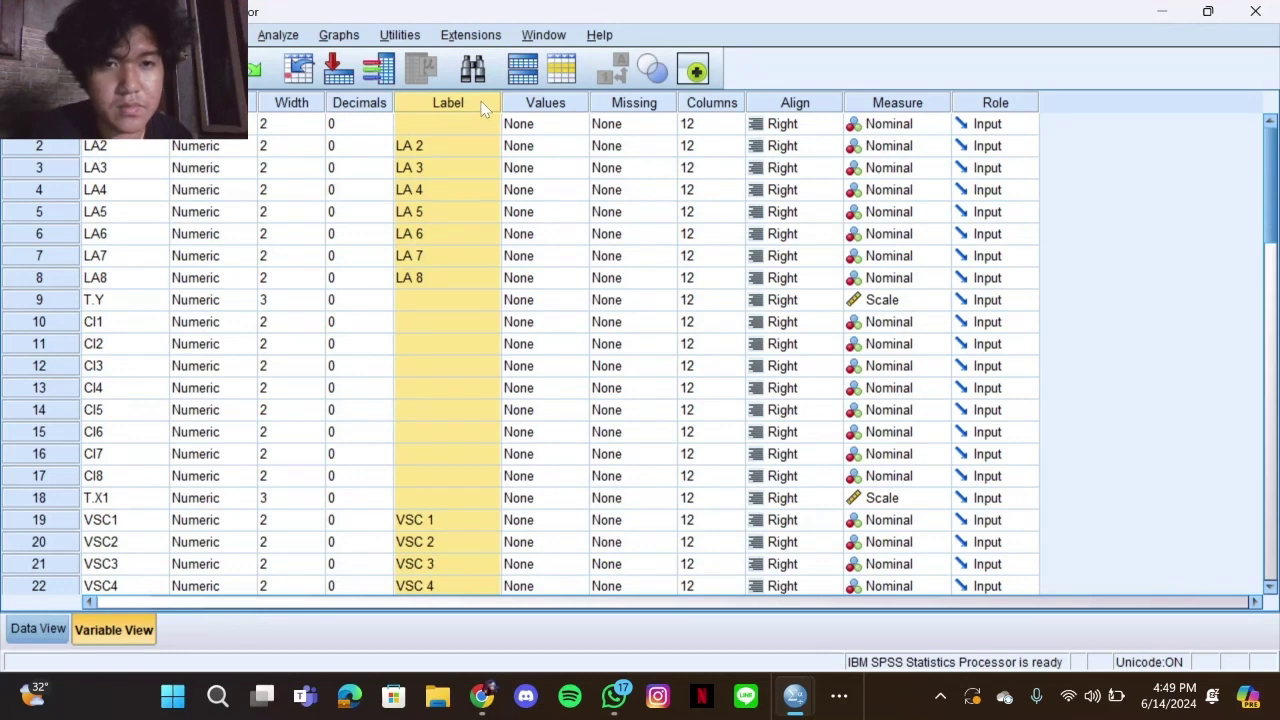
{"action": "key", "text": "Delete"}
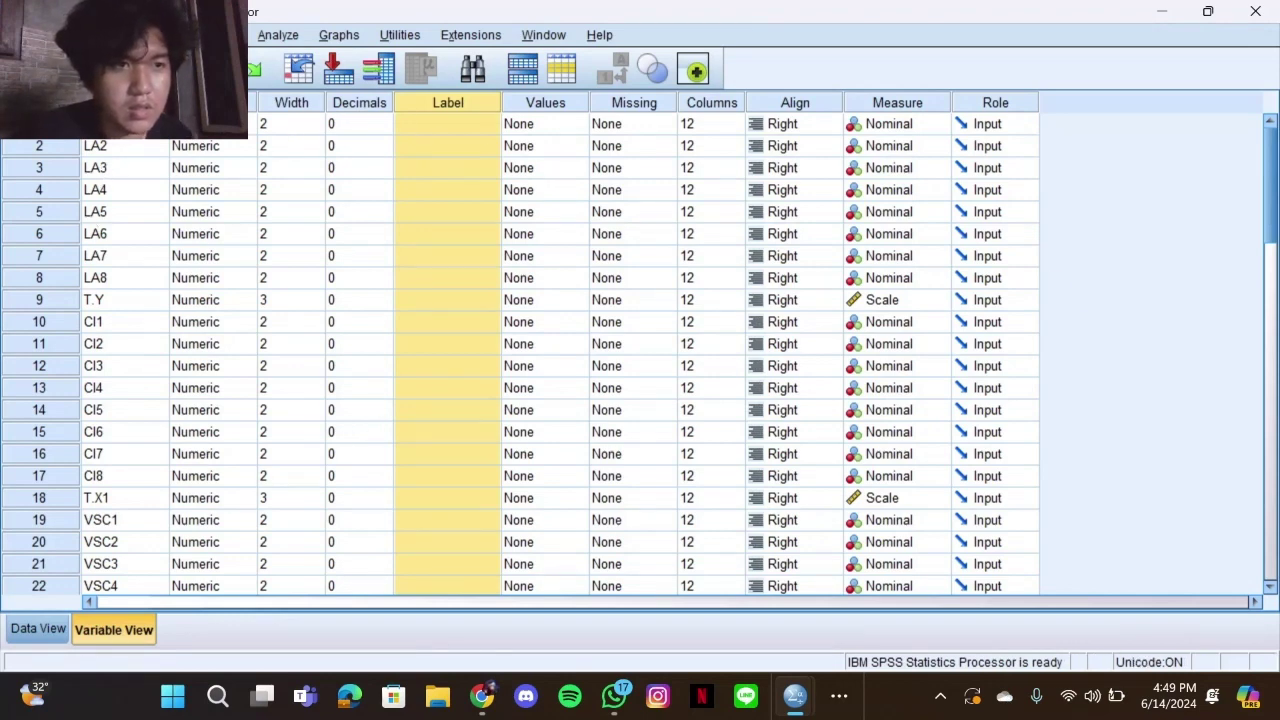
Open the Descriptives analysis from the descriptive statistics procedures
{"action": "left_click", "coordinate": [284, 36]}
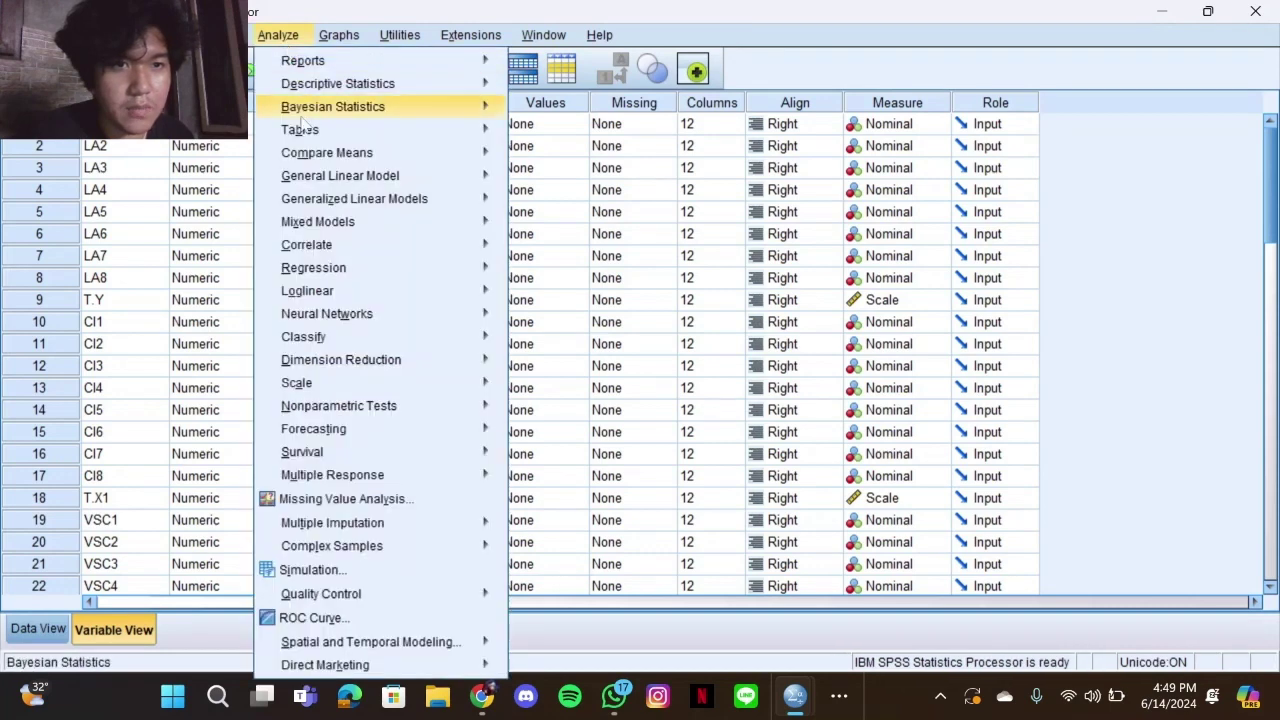
{"action": "mouse_move", "coordinate": [367, 88]}
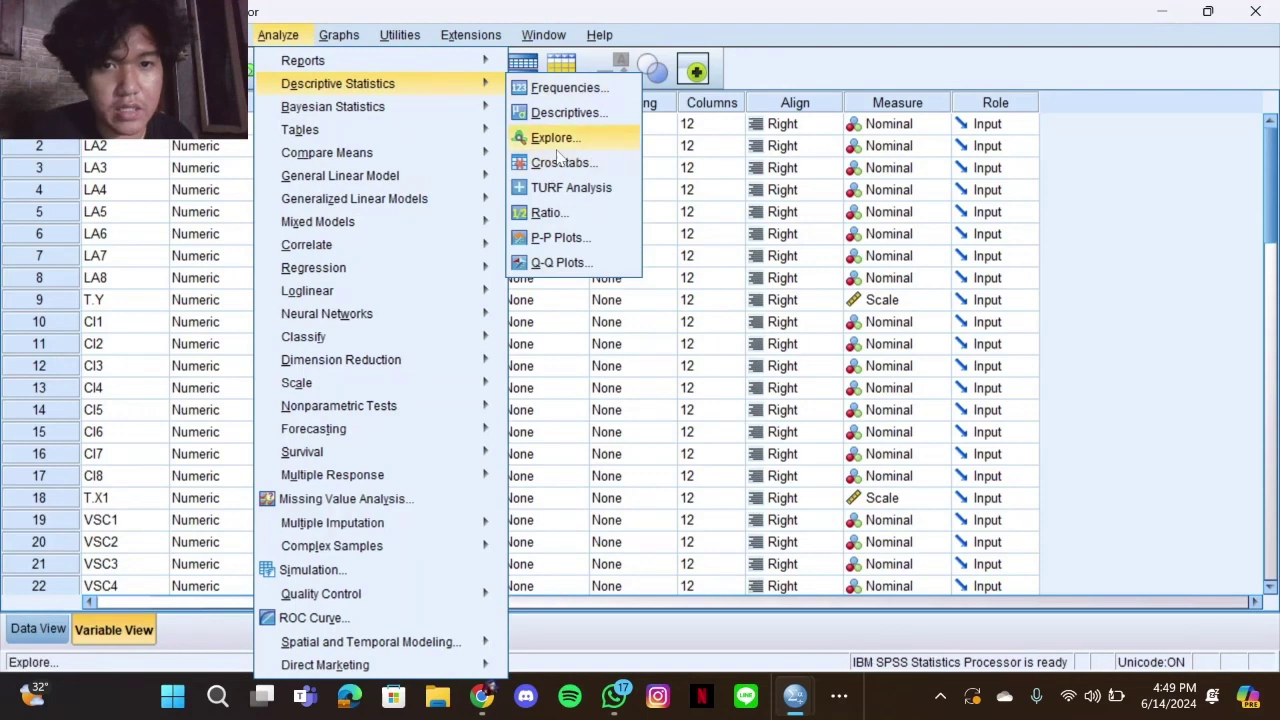
{"action": "left_click", "coordinate": [570, 113]}
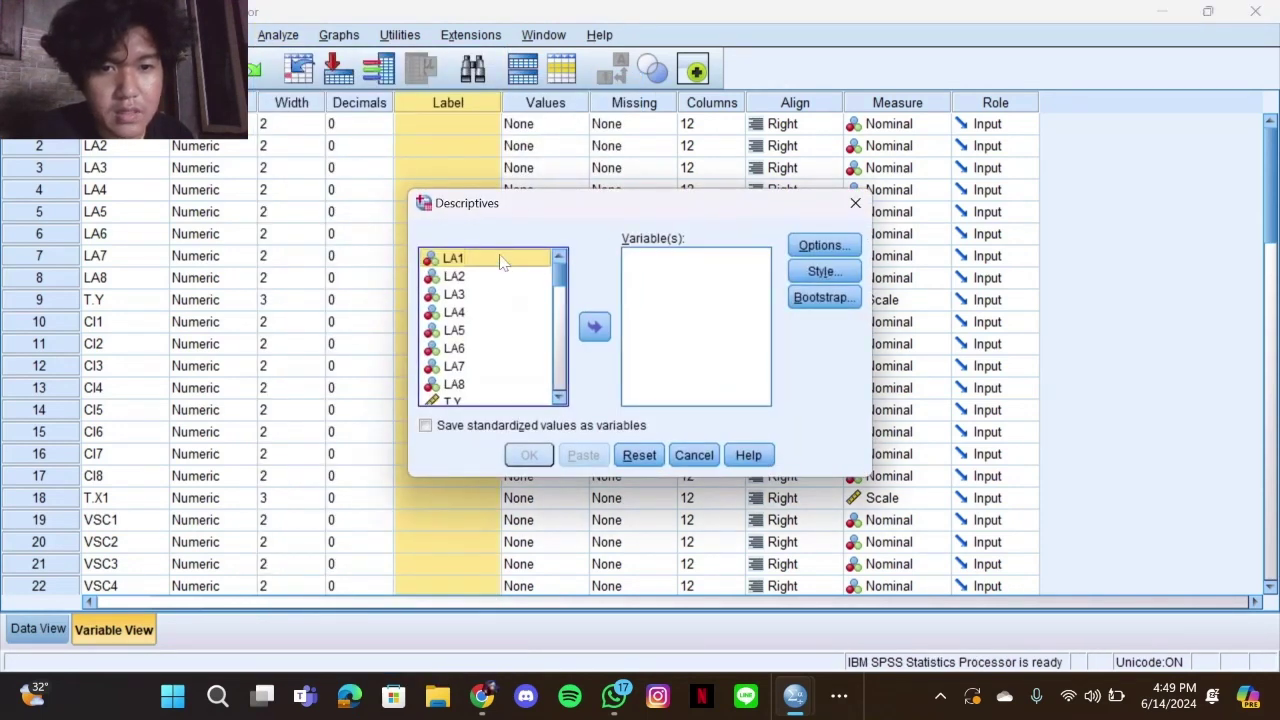
{"action": "key", "text": "shift+Down"}
{"action": "key", "text": "shift+Down"}
{"action": "key", "text": "shift+Down"}
{"action": "key", "text": "shift+Down"}
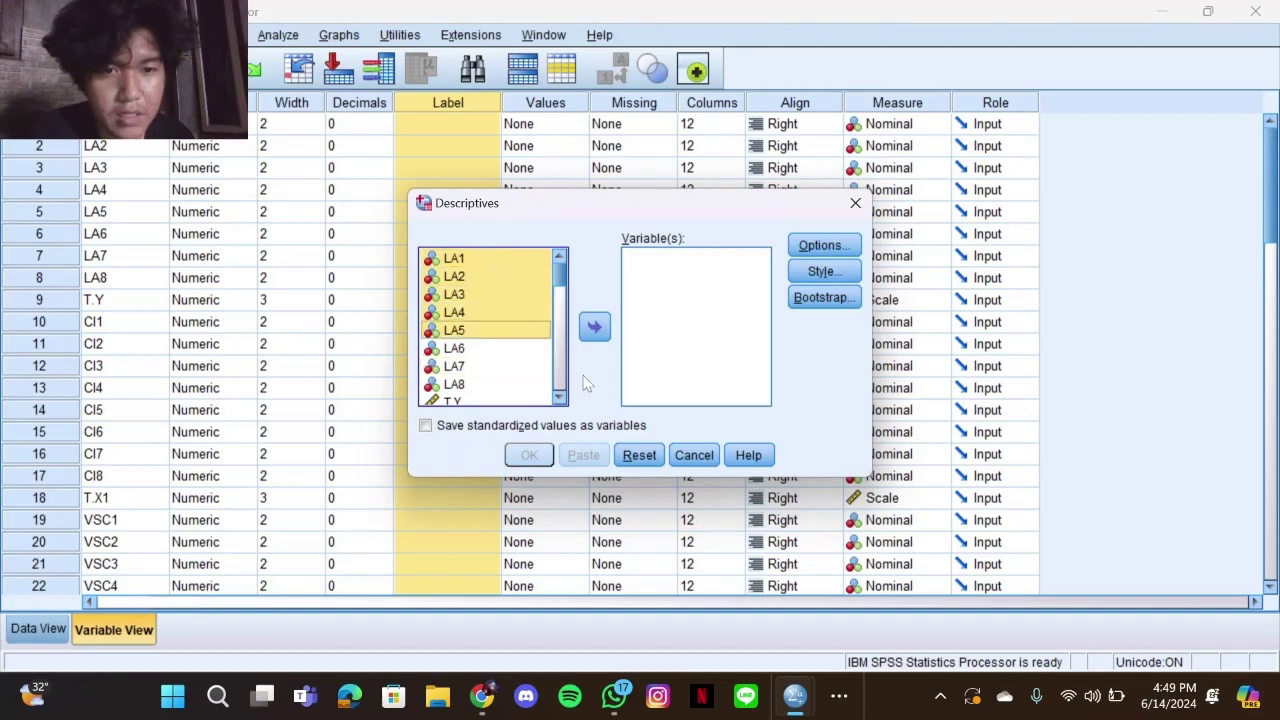
{"action": "left_click", "coordinate": [544, 277]}
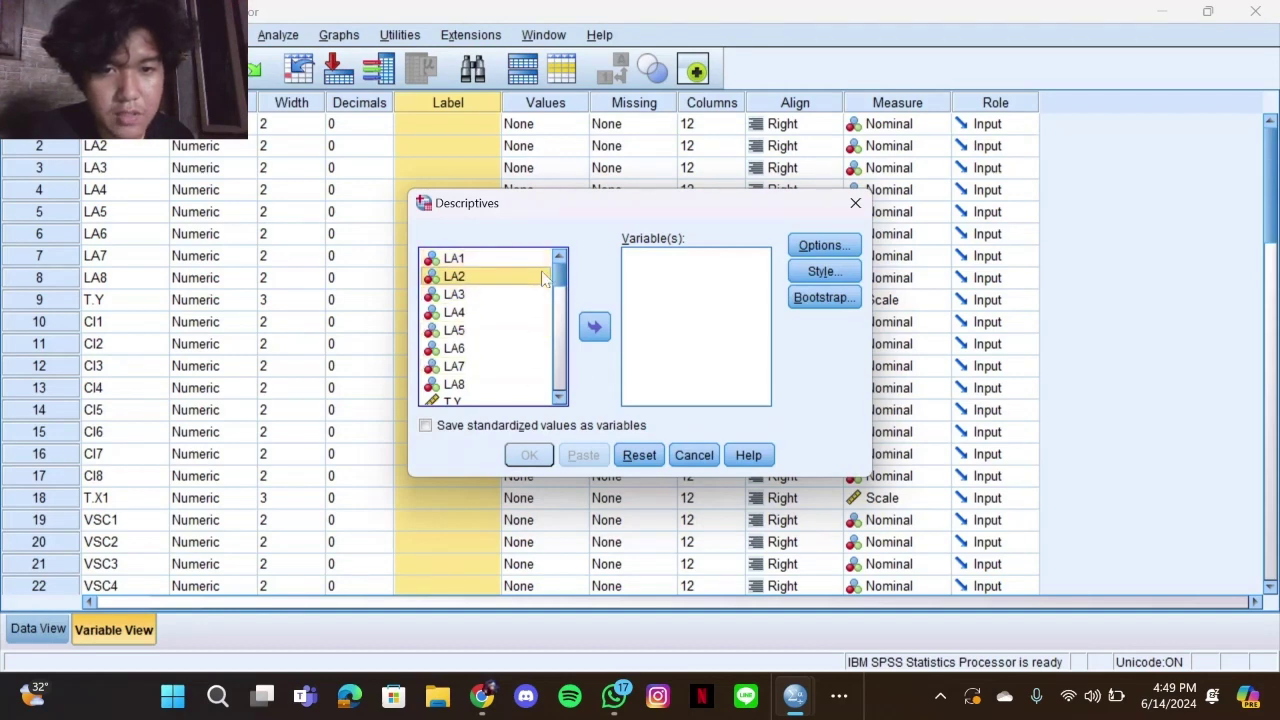
Add the total-score variables T.Y and T.X1 to the Descriptives analysis variables
{"action": "left_click", "coordinate": [460, 401]}
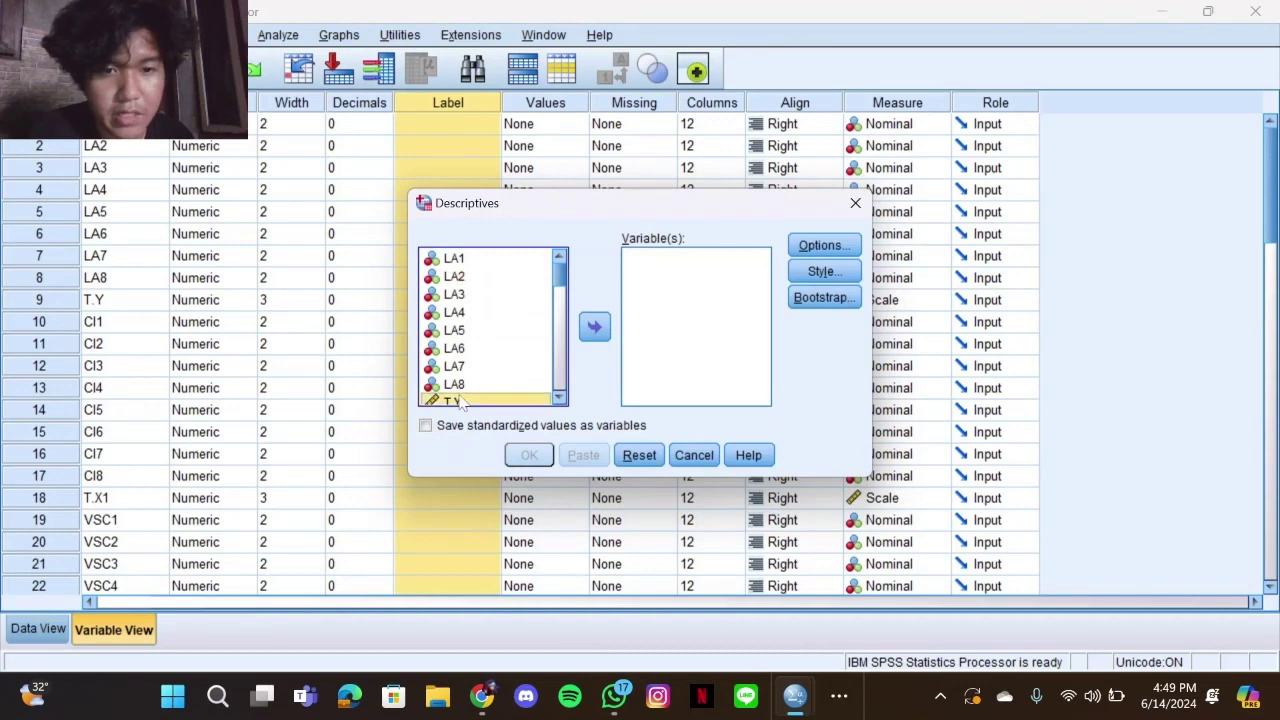
{"action": "left_click", "coordinate": [604, 328]}
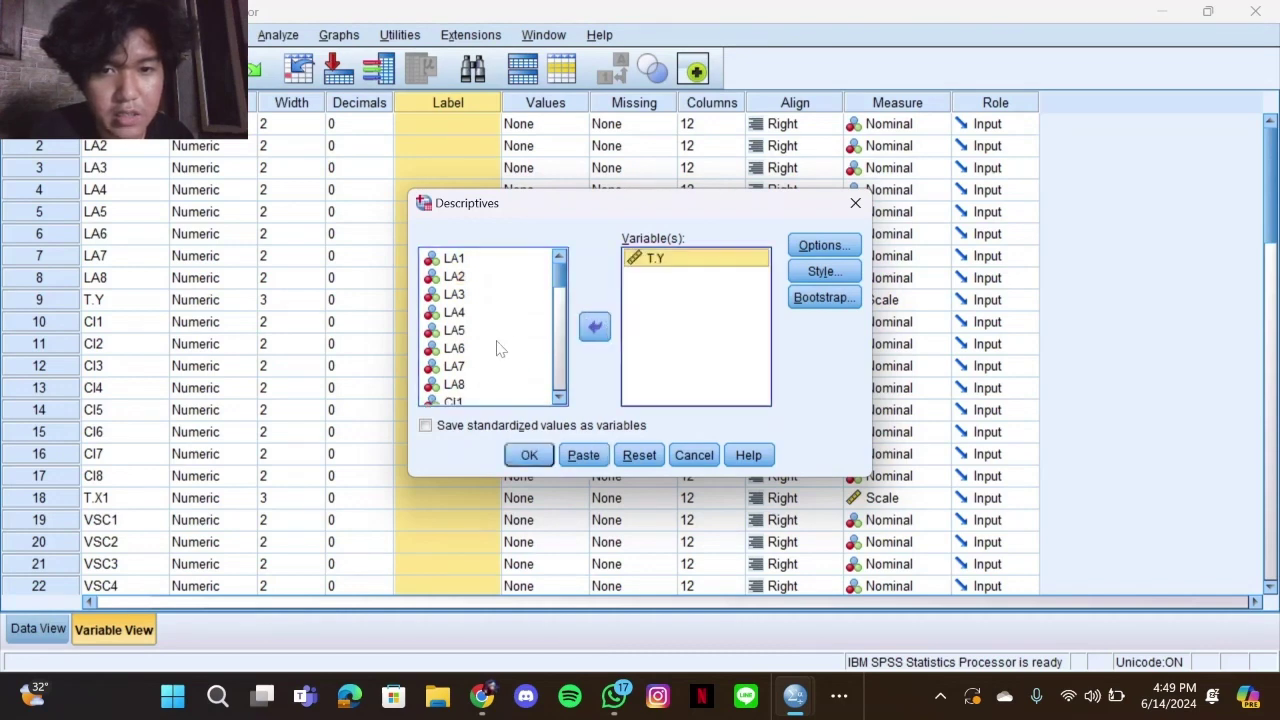
{"action": "scroll", "coordinate": [495, 346], "scroll_direction": "down", "scroll_amount": 3}
{"action": "left_click", "coordinate": [470, 384]}
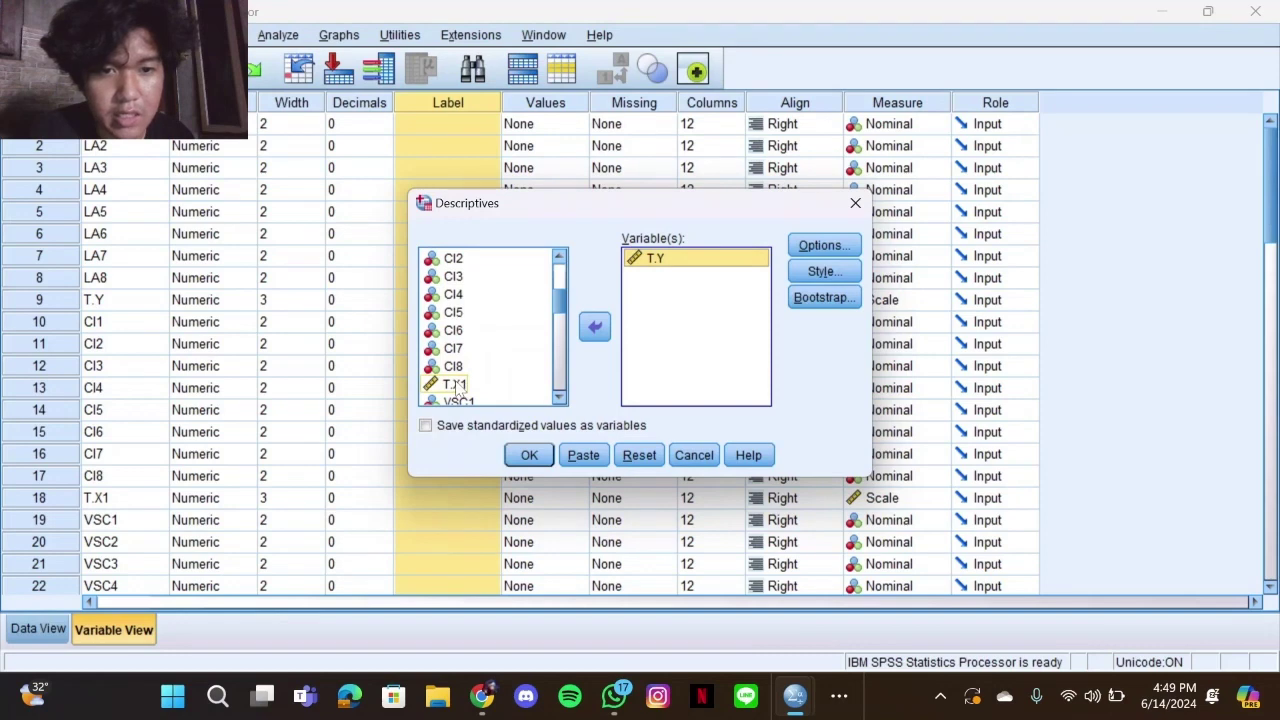
{"action": "left_click", "coordinate": [596, 330]}
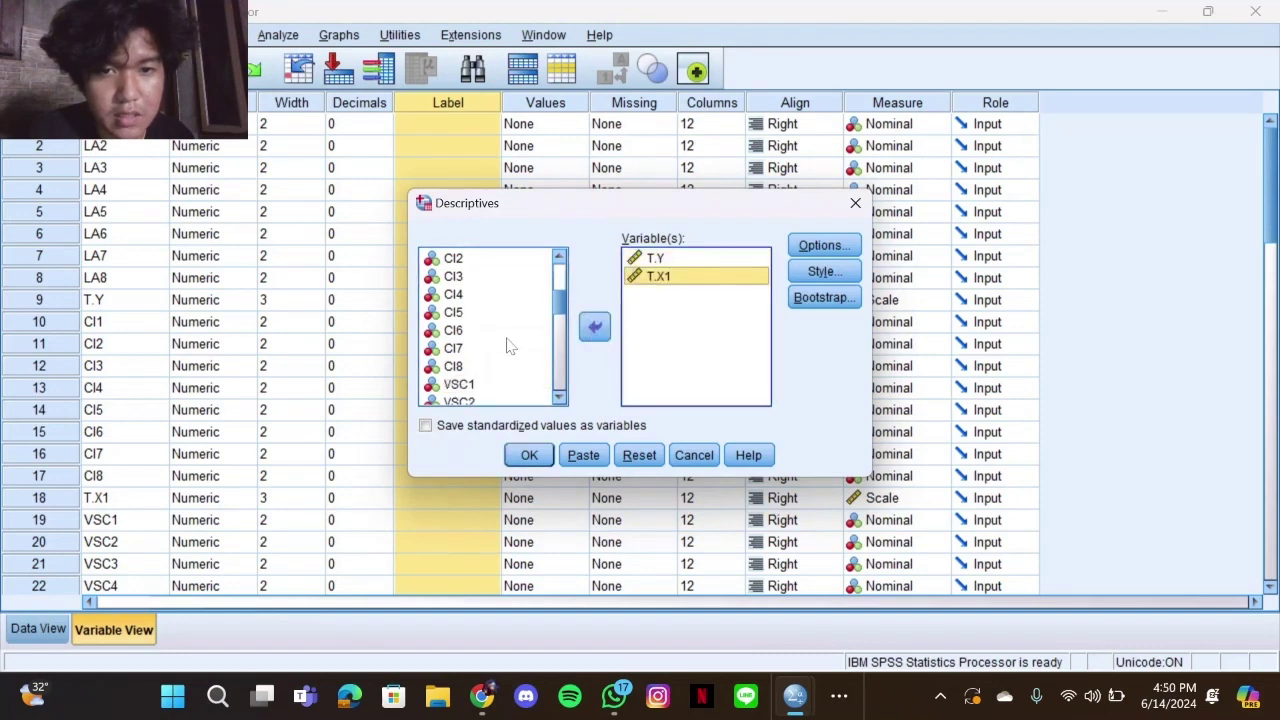
Add the total-score variables T.X3 and T.X4 to the Descriptives analysis variables
{"action": "scroll", "coordinate": [508, 346], "scroll_direction": "down", "scroll_amount": 5}
{"action": "scroll", "coordinate": [508, 346], "scroll_direction": "down", "scroll_amount": 5}
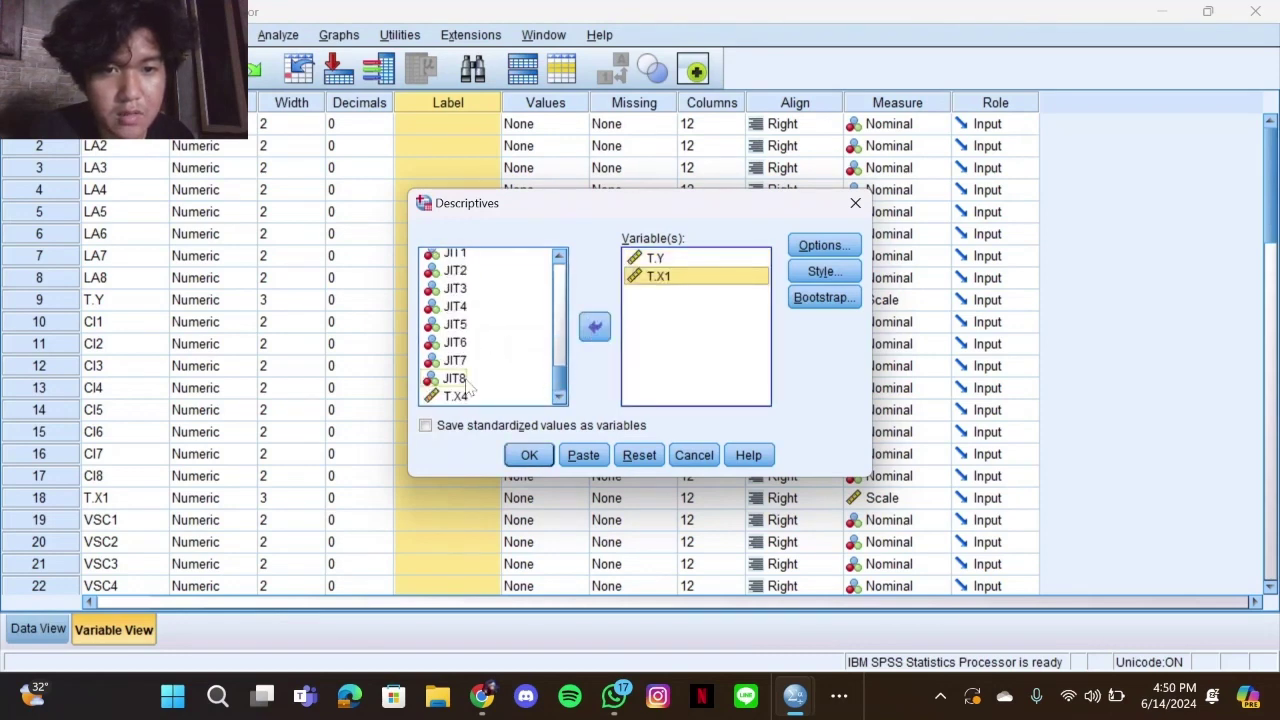
{"action": "scroll", "coordinate": [480, 344], "scroll_direction": "up", "scroll_amount": 5}
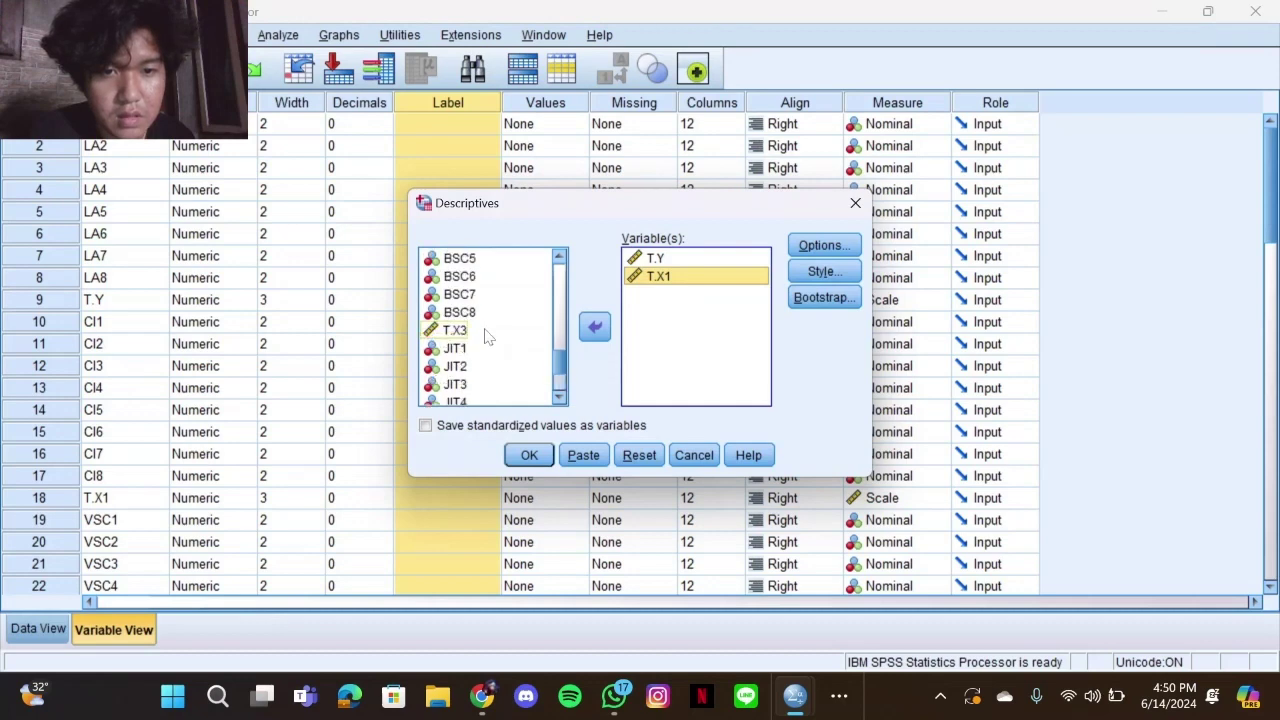
{"action": "left_click", "coordinate": [490, 333]}
{"action": "double_click", "coordinate": [490, 333]}
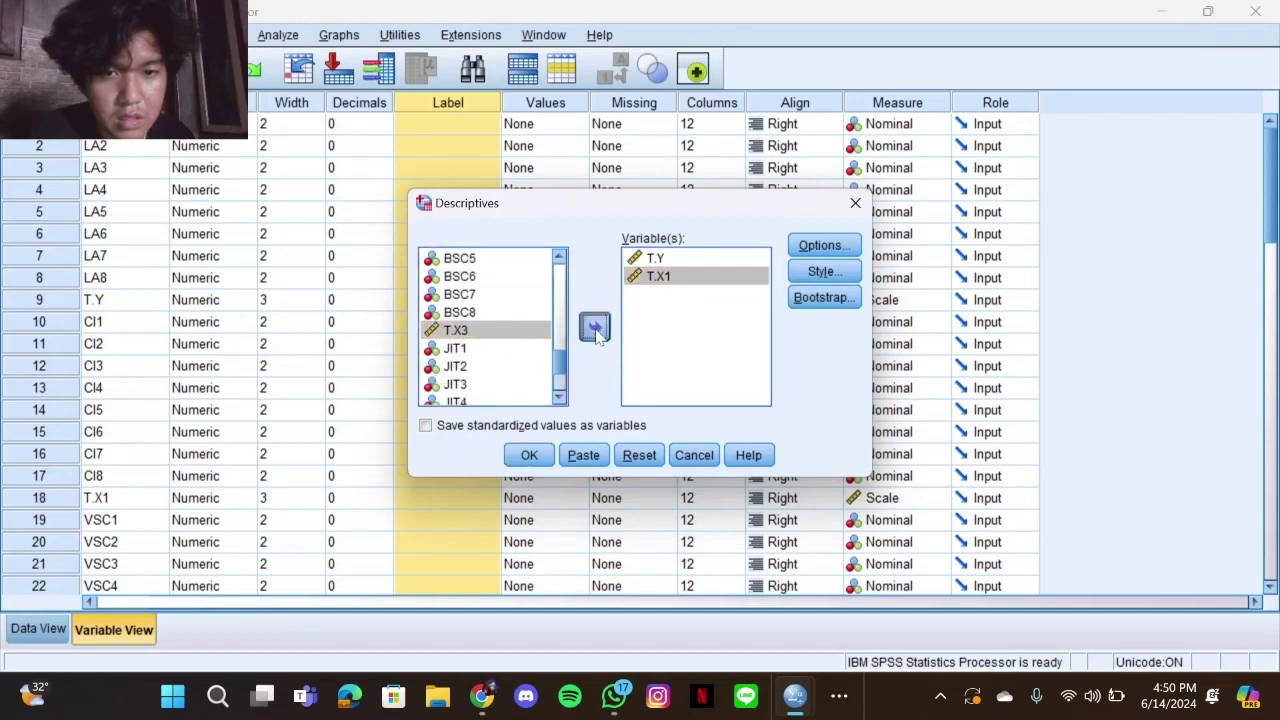
{"action": "scroll", "coordinate": [523, 356], "scroll_direction": "down", "scroll_amount": 5}
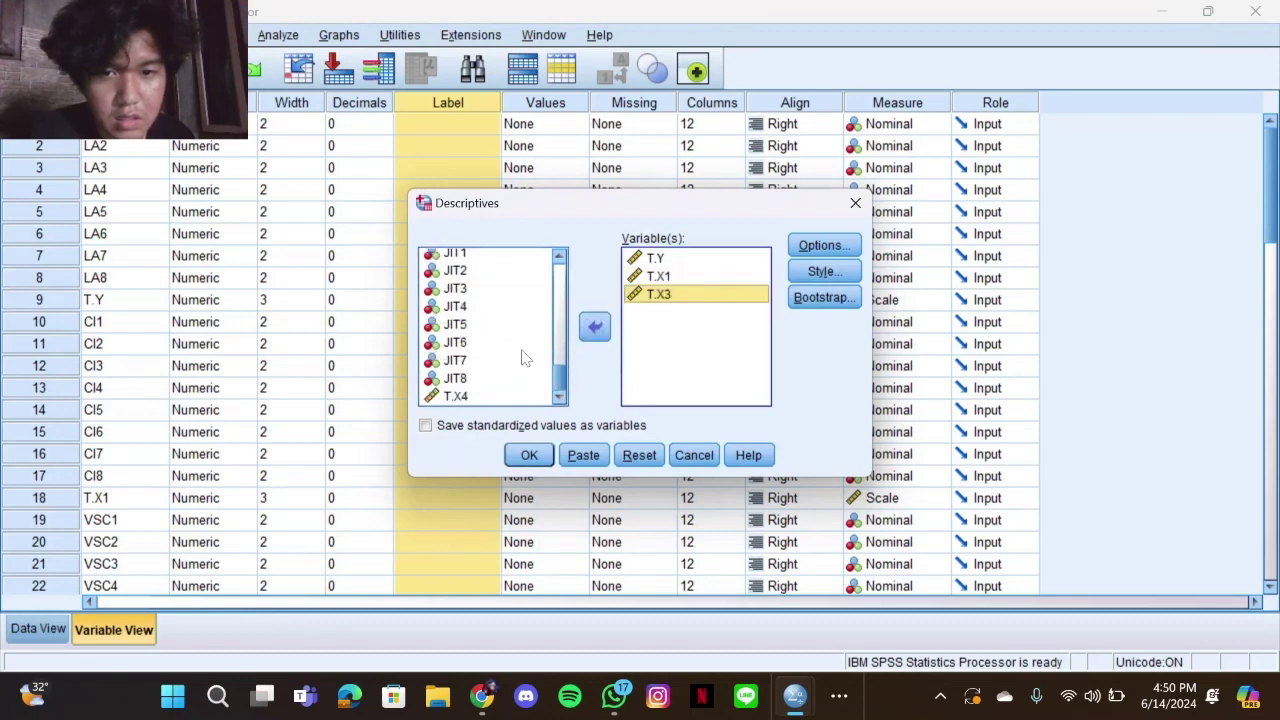
{"action": "left_click", "coordinate": [472, 397]}
{"action": "left_click", "coordinate": [595, 327]}
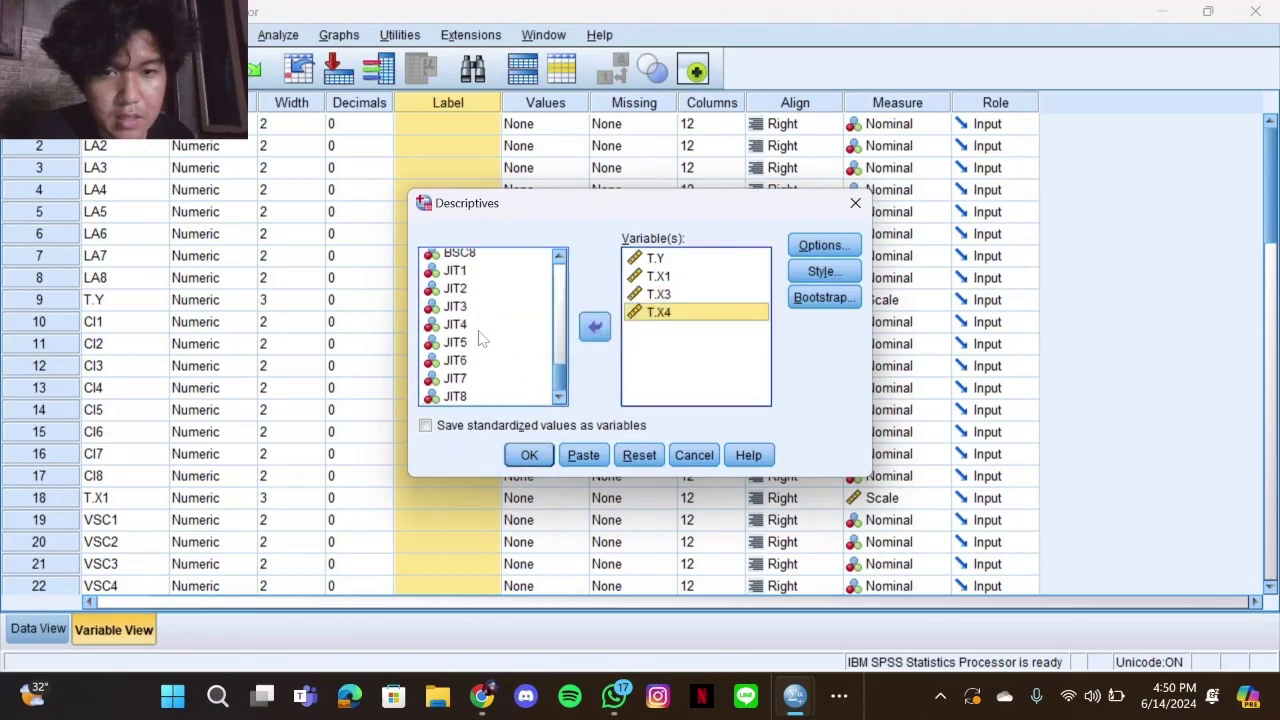
Add the remaining total-score variable T.X2 to the analysis and run Descriptives
{"action": "scroll", "coordinate": [481, 341], "scroll_direction": "up", "scroll_amount": 10}
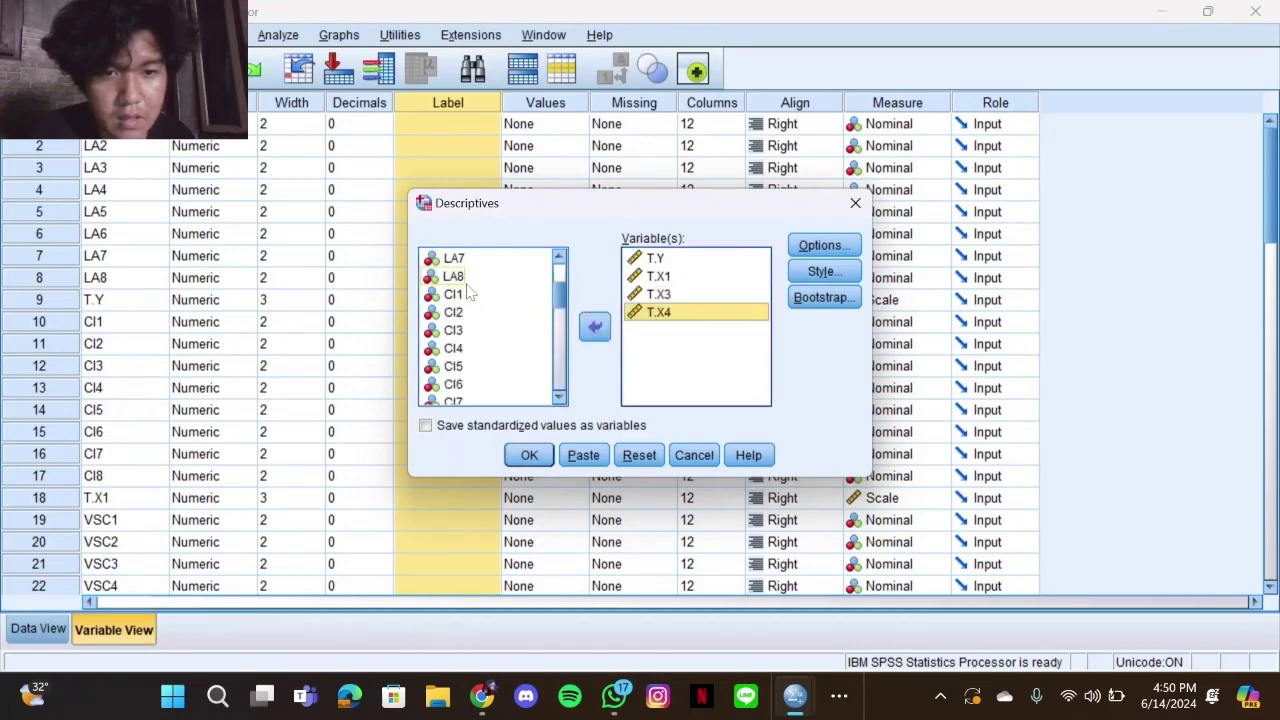
{"action": "scroll", "coordinate": [480, 331], "scroll_direction": "down", "scroll_amount": 5}
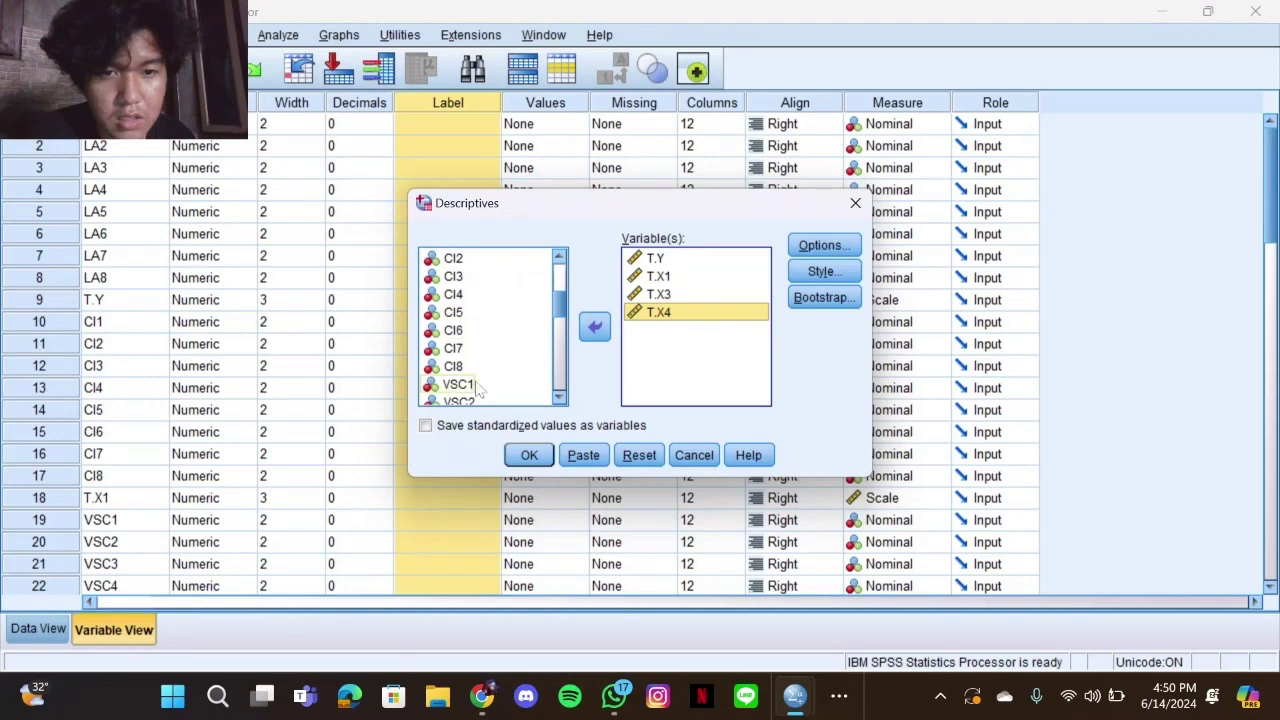
{"action": "scroll", "coordinate": [485, 340], "scroll_direction": "down", "scroll_amount": 6}
{"action": "scroll", "coordinate": [487, 337], "scroll_direction": "up", "scroll_amount": 15}
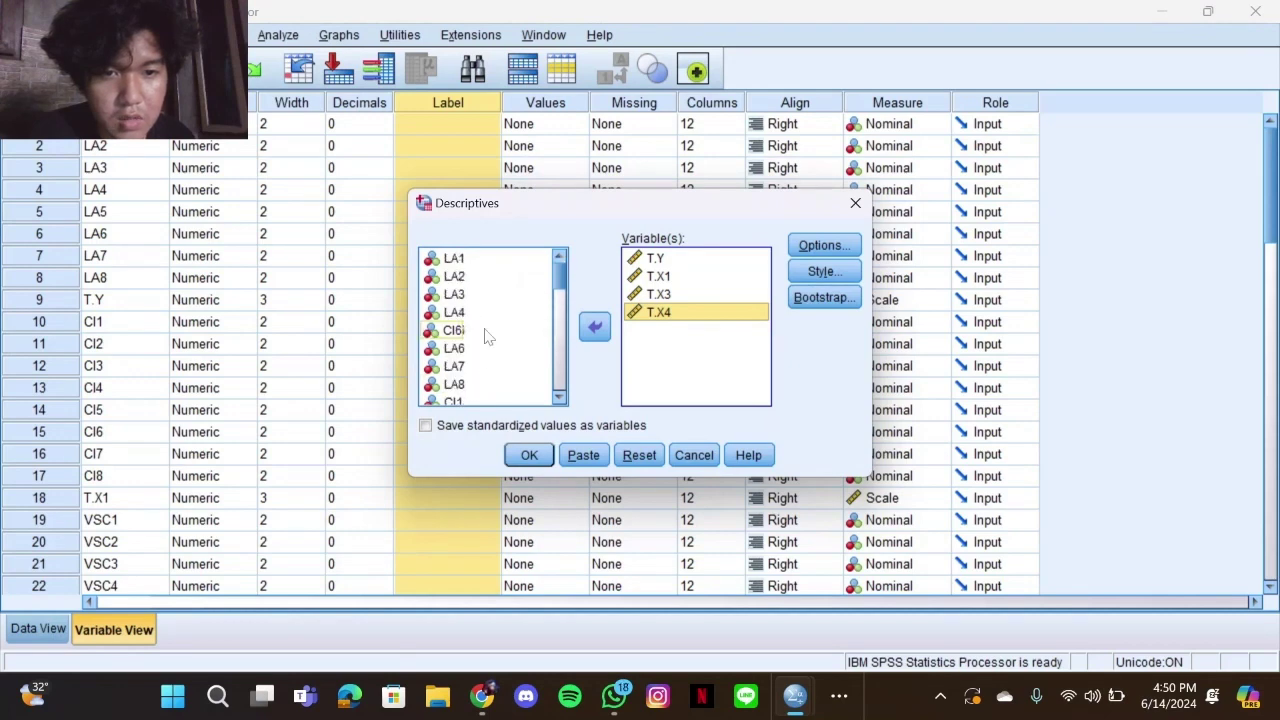
{"action": "scroll", "coordinate": [487, 337], "scroll_direction": "down", "scroll_amount": 8}
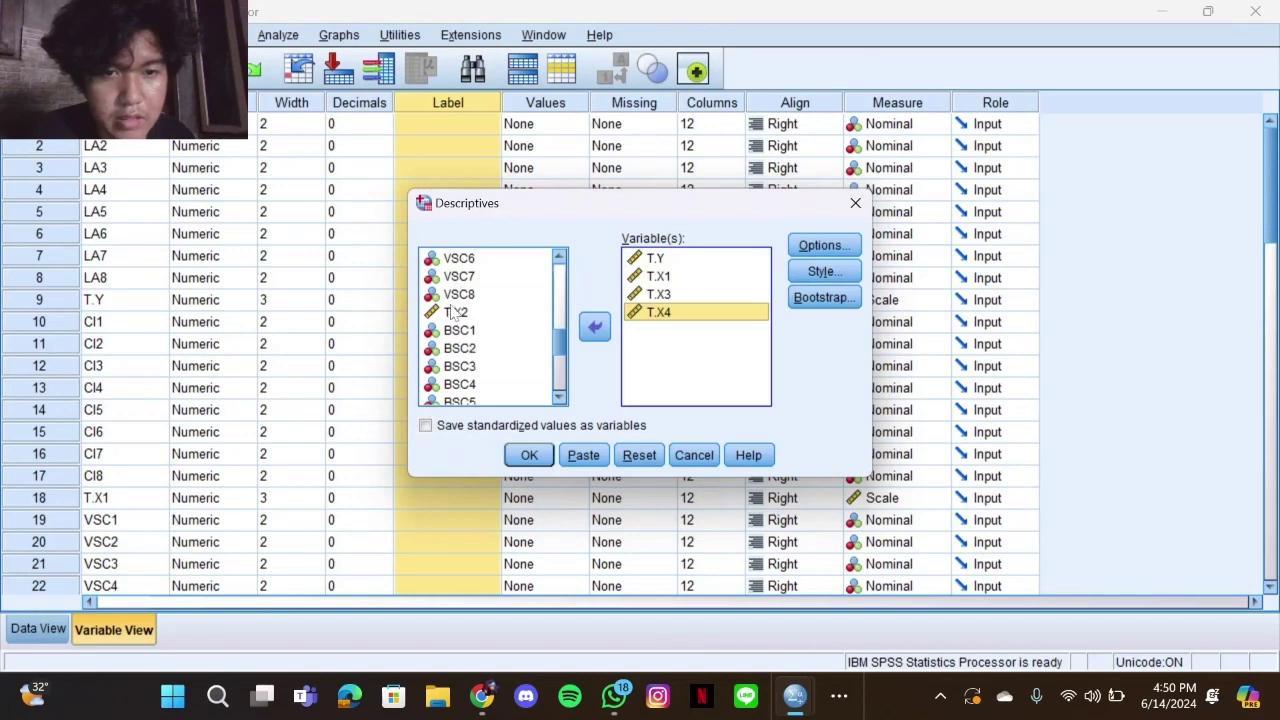
{"action": "left_click", "coordinate": [452, 313]}
{"action": "left_click", "coordinate": [596, 328]}
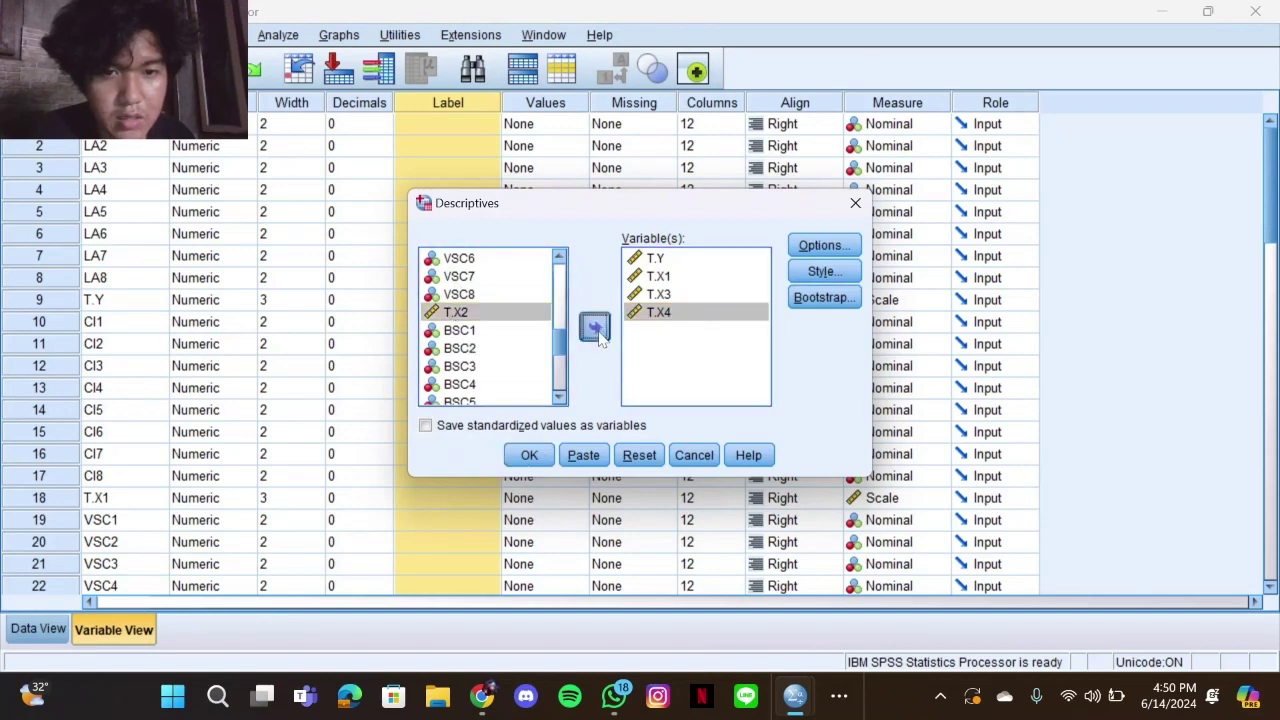
{"action": "left_click", "coordinate": [530, 462]}
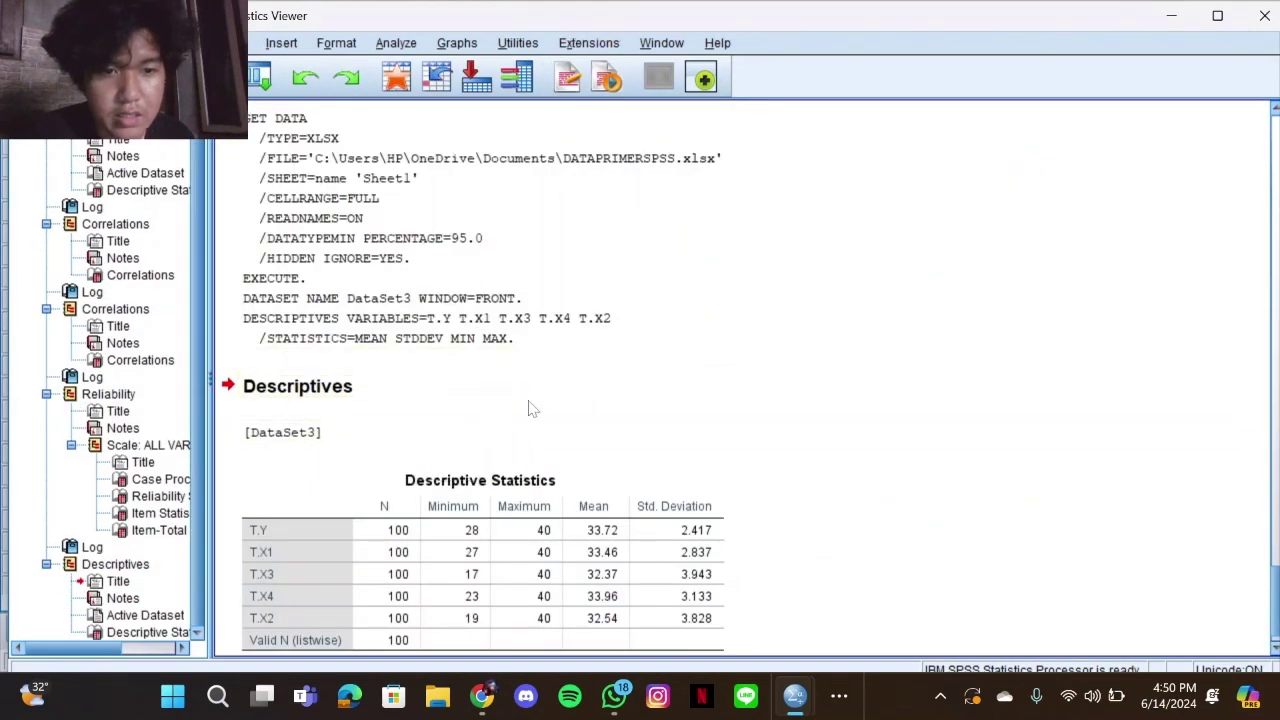
{"action": "left_click", "coordinate": [505, 450]}
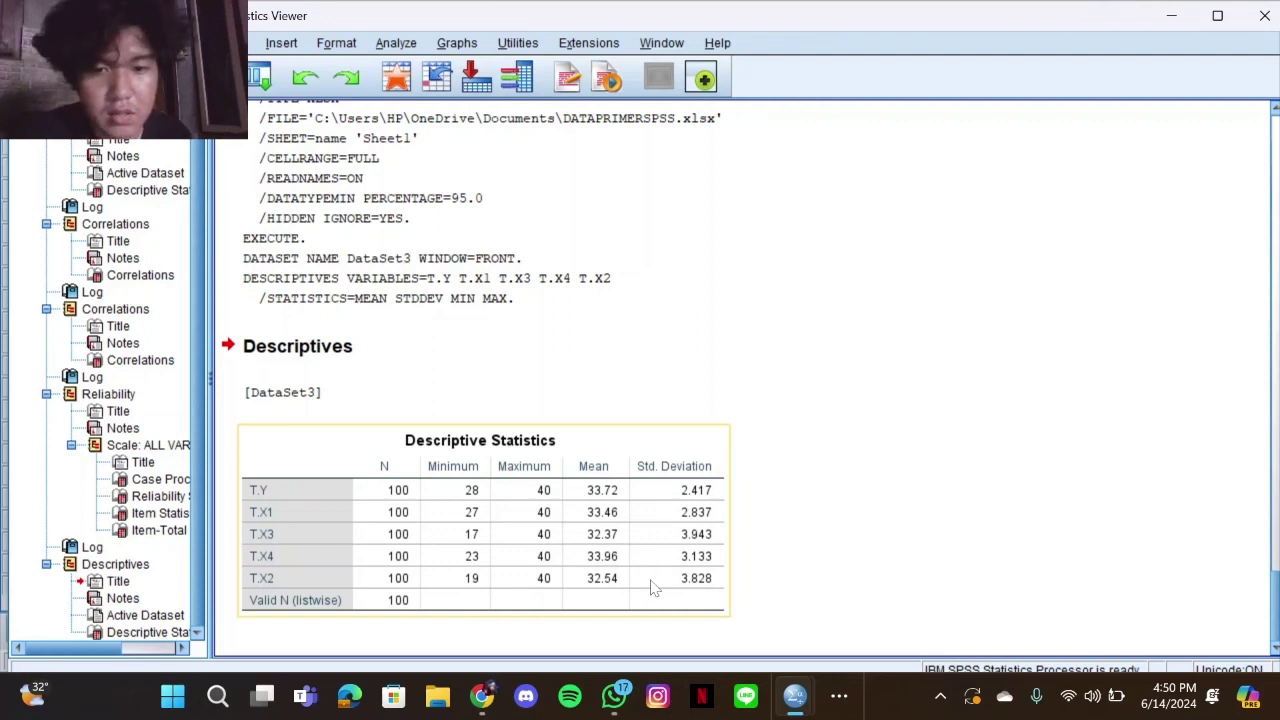
{"action": "left_click", "coordinate": [484, 341]}
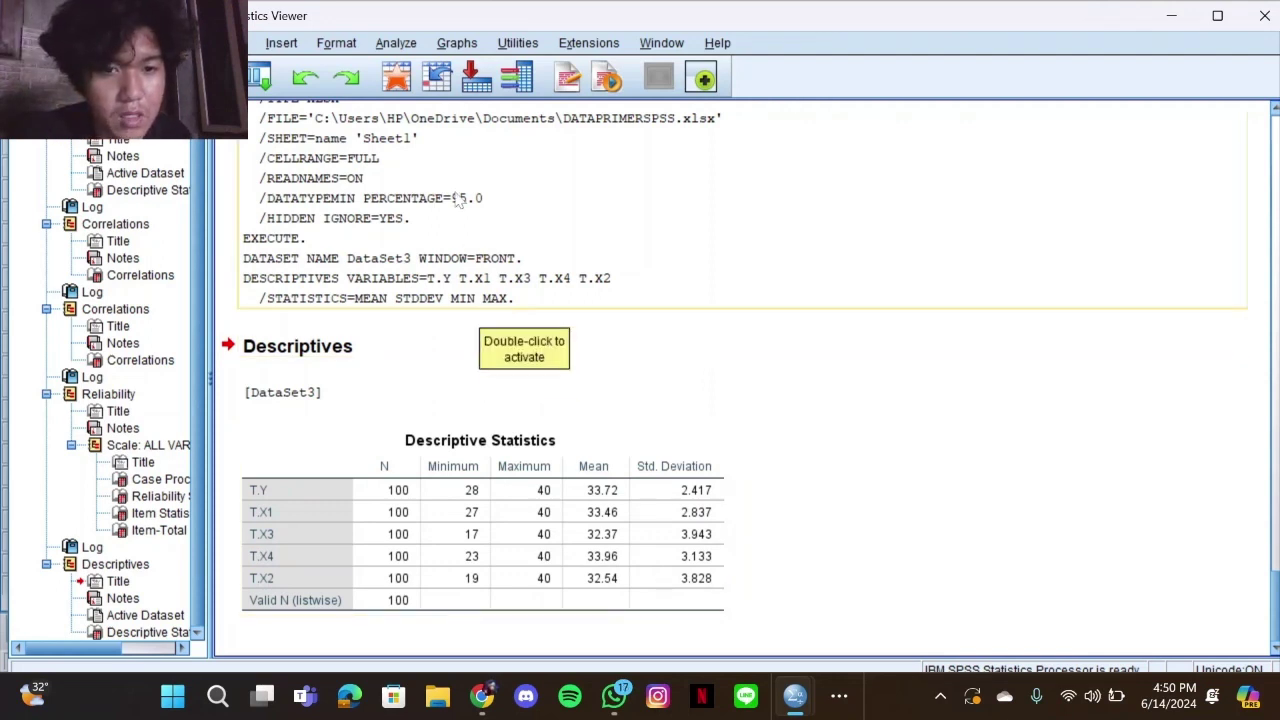
Run a two-tailed Pearson bivariate correlation on LA1 through LA8 with significant correlations flagged, and review the resulting table
{"action": "left_click", "coordinate": [408, 46]}
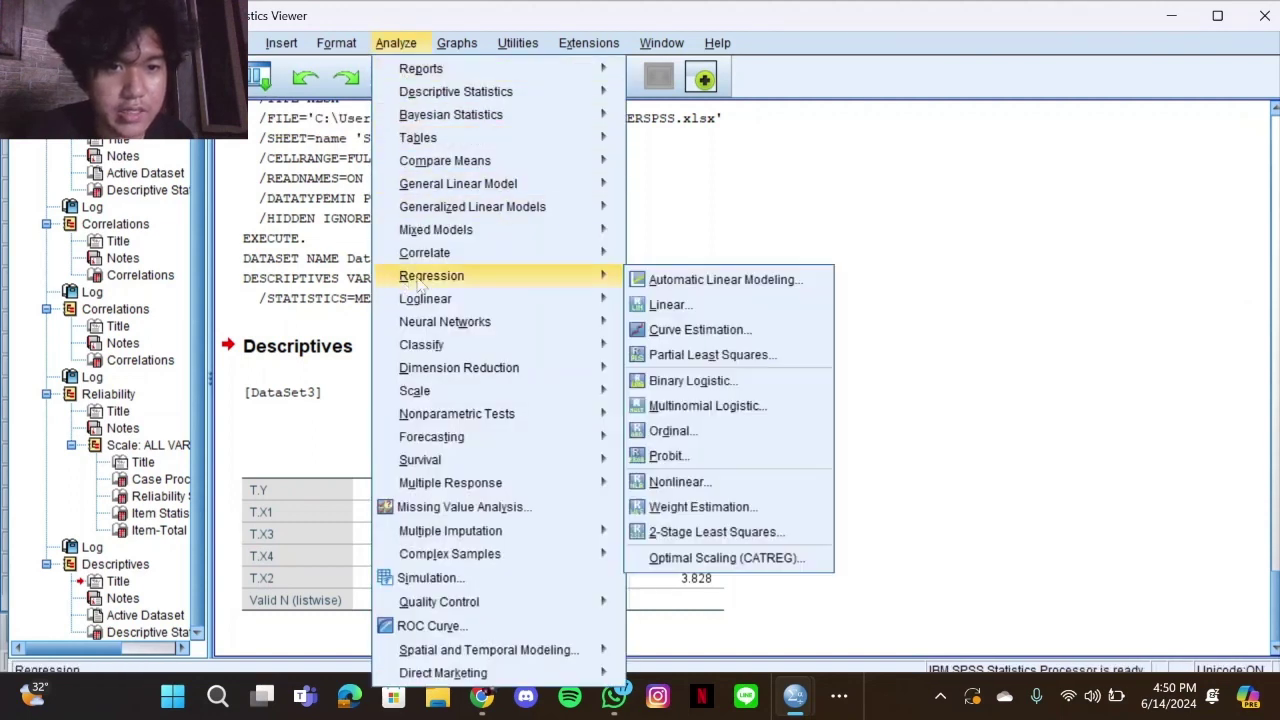
{"action": "mouse_move", "coordinate": [449, 255]}
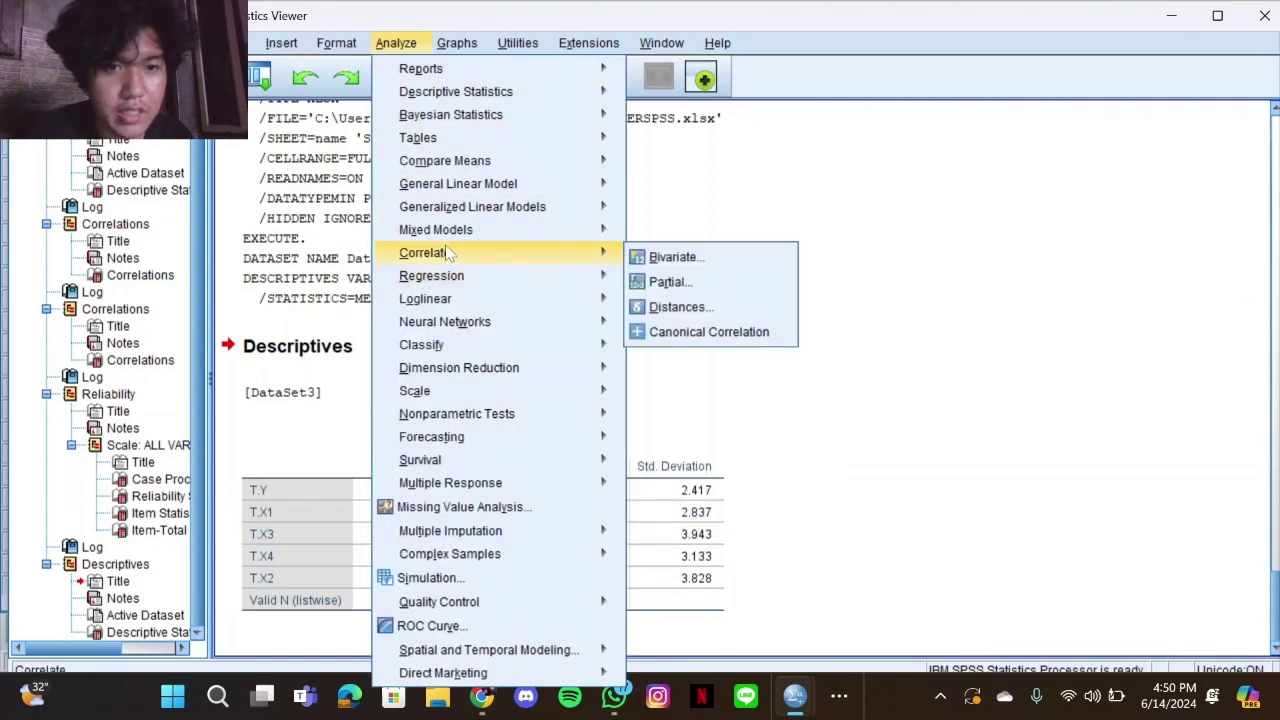
{"action": "left_click", "coordinate": [672, 257]}
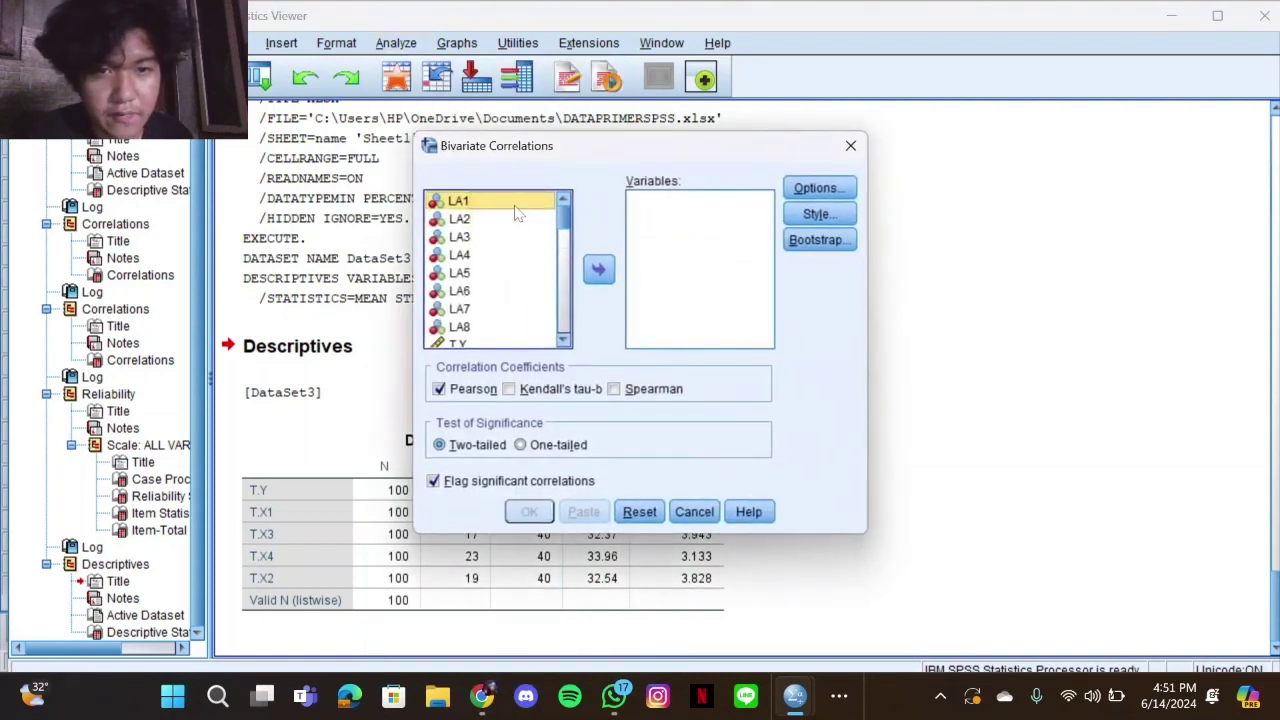
{"action": "key", "text": "shift+Down"}
{"action": "key", "text": "shift+Down"}
{"action": "key", "text": "shift+Down"}
{"action": "key", "text": "shift+Down"}
{"action": "key", "text": "shift+Down"}
{"action": "key", "text": "shift+Down"}
{"action": "key", "text": "shift+Down"}
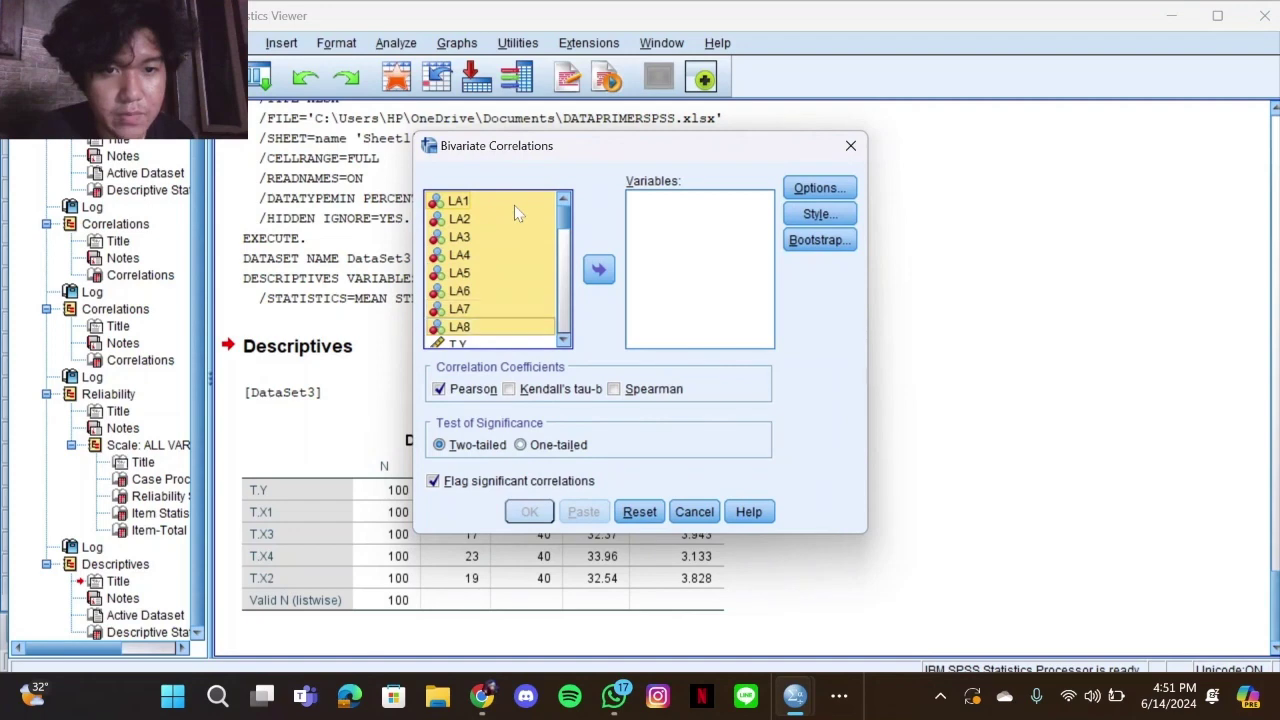
{"action": "left_click", "coordinate": [598, 269]}
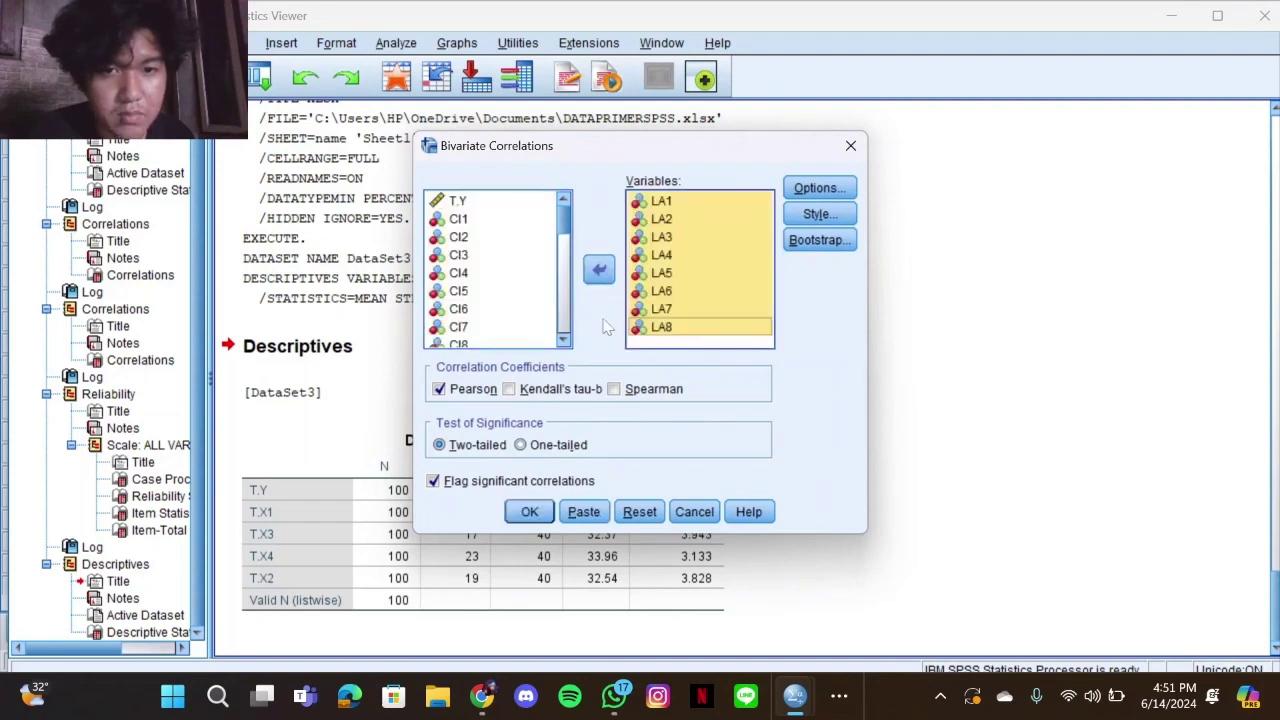
{"action": "left_click", "coordinate": [530, 512]}
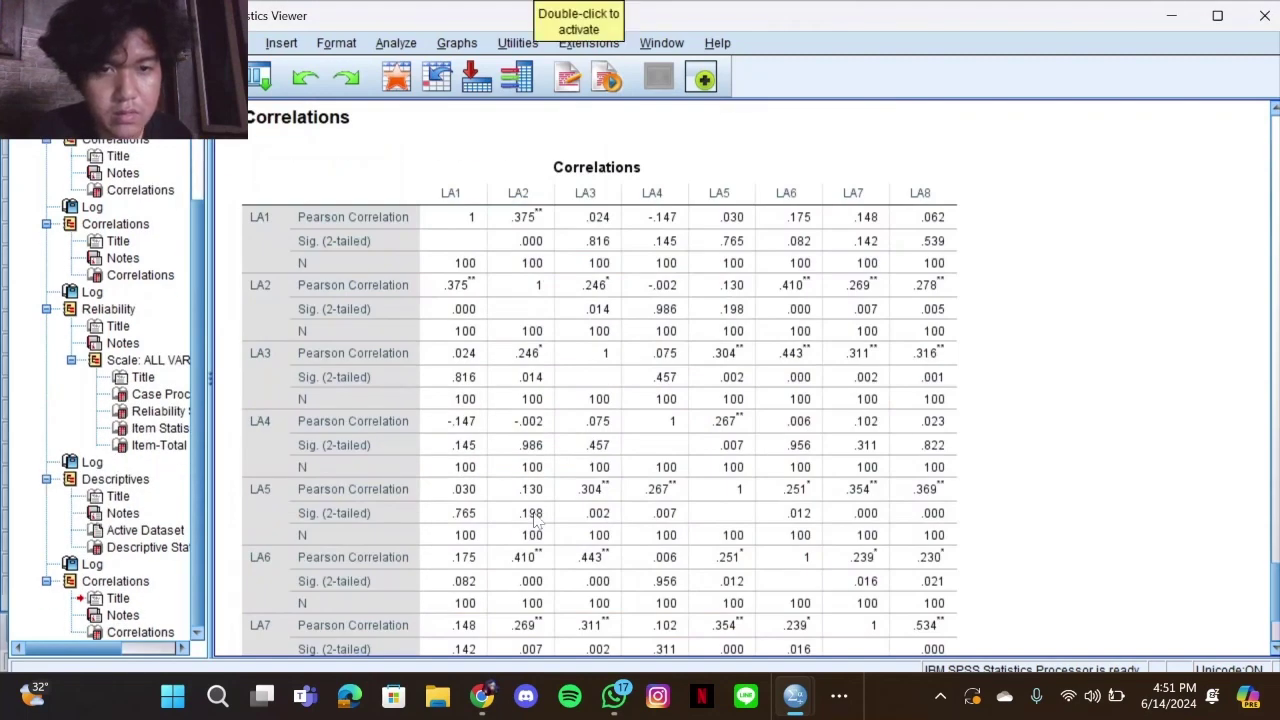
{"action": "scroll", "coordinate": [535, 520], "scroll_direction": "down", "scroll_amount": 4}
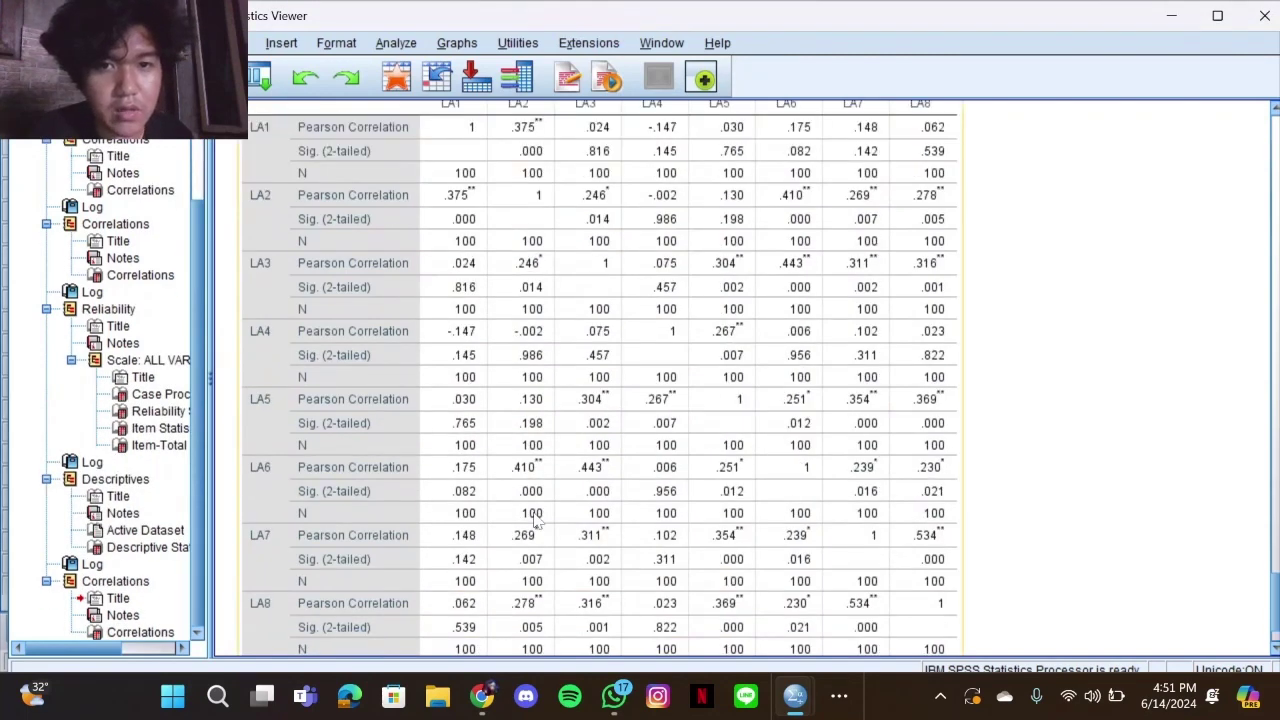
{"action": "scroll", "coordinate": [535, 518], "scroll_direction": "up", "scroll_amount": 4}
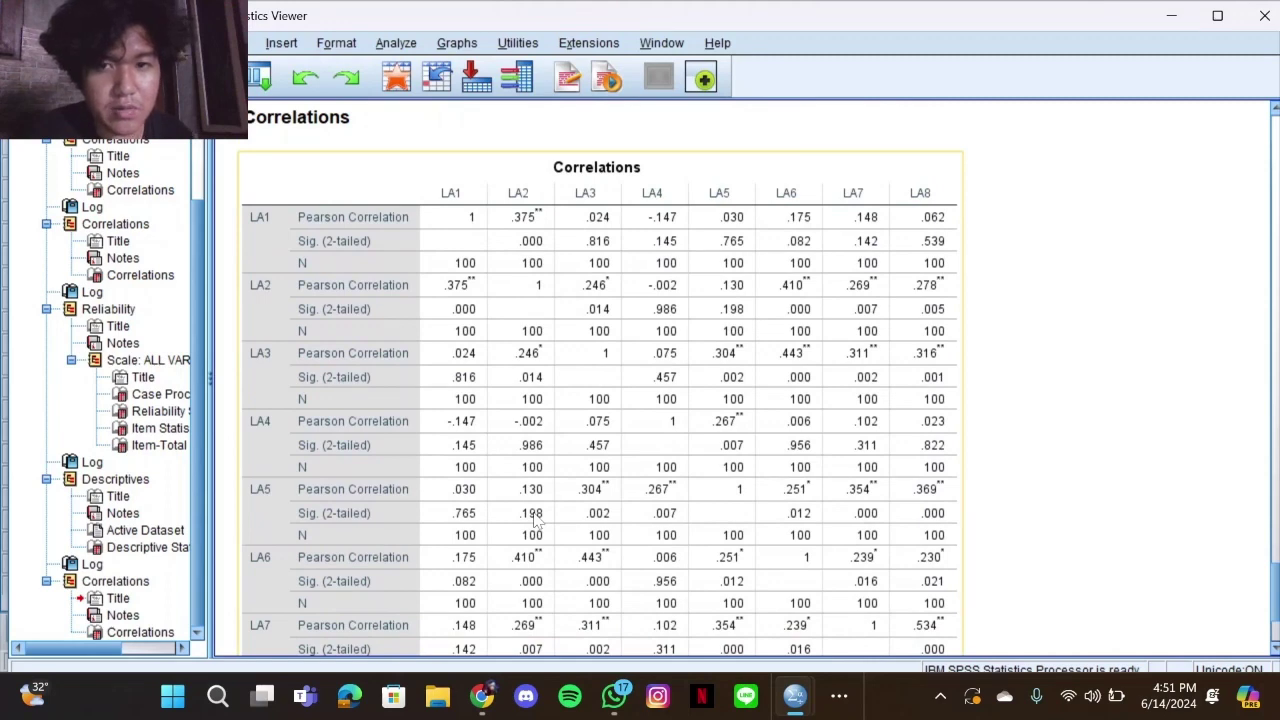
Reopen the Bivariate Correlations setup and remove items LA1 through LA8 from its analysis variables
{"action": "scroll", "coordinate": [535, 518], "scroll_direction": "down", "scroll_amount": 4}
{"action": "scroll", "coordinate": [535, 518], "scroll_direction": "up", "scroll_amount": 6}
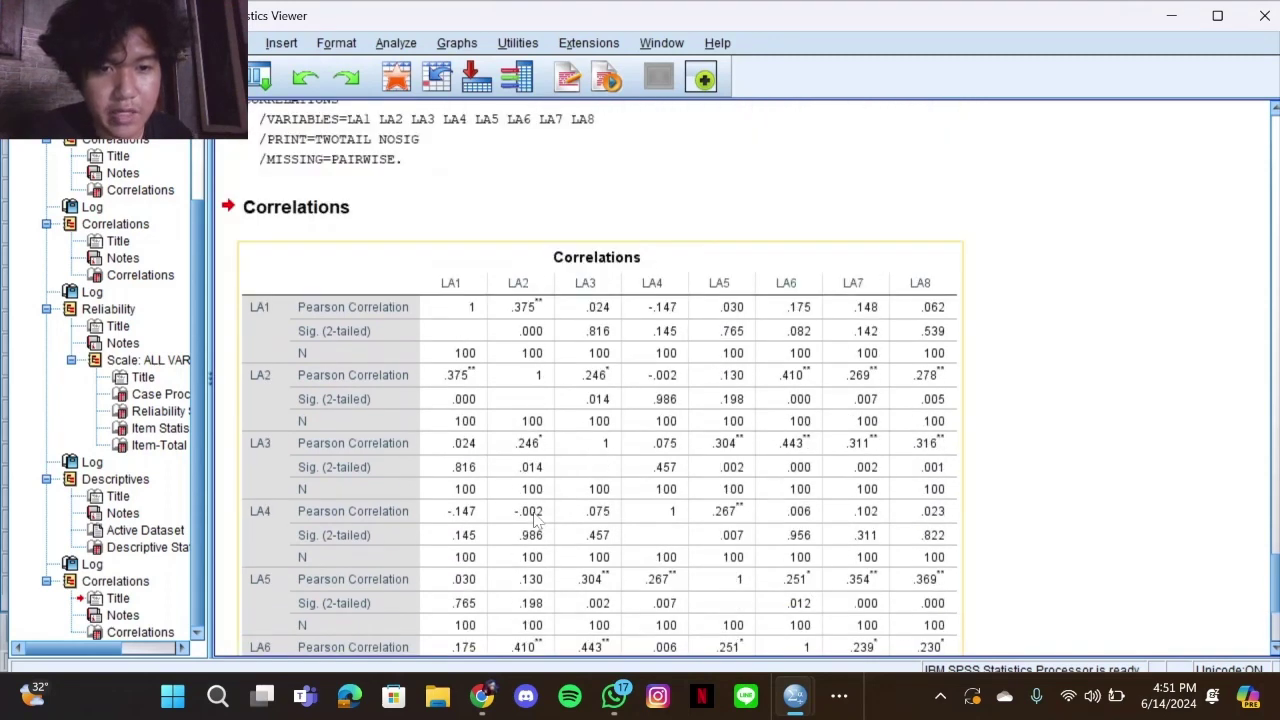
{"action": "scroll", "coordinate": [535, 518], "scroll_direction": "down", "scroll_amount": 2}
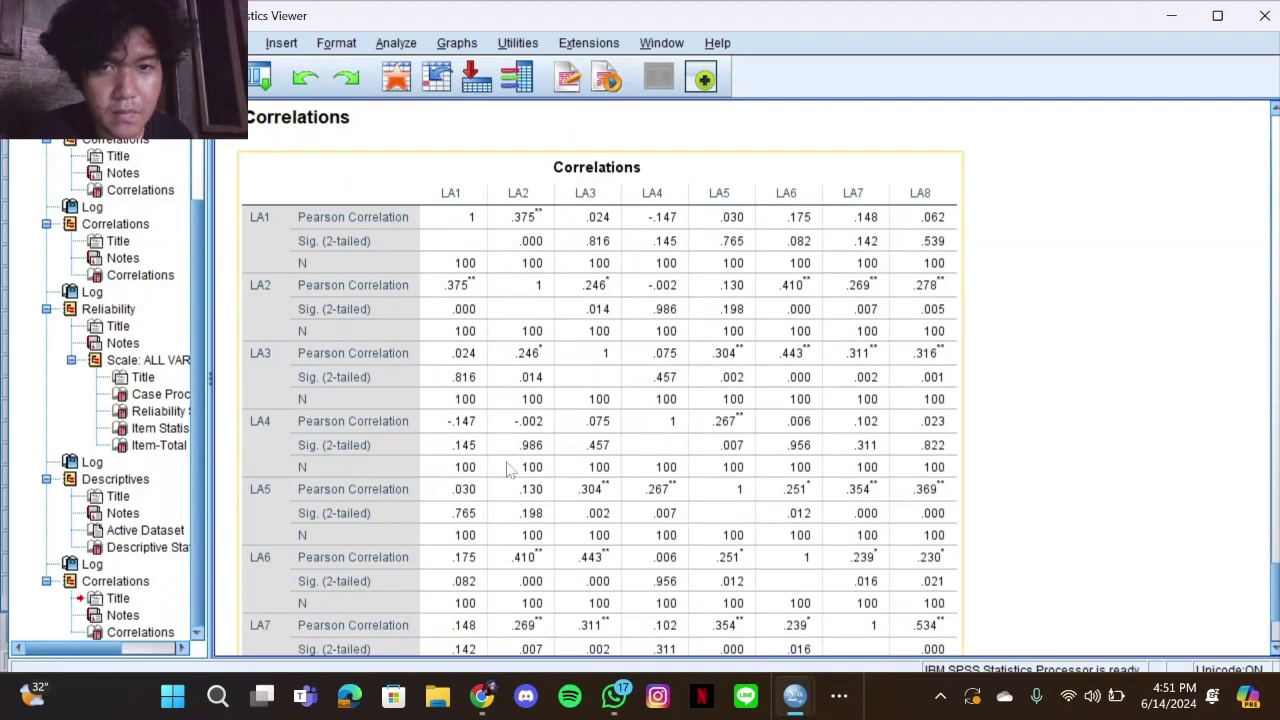
{"action": "left_click", "coordinate": [400, 43]}
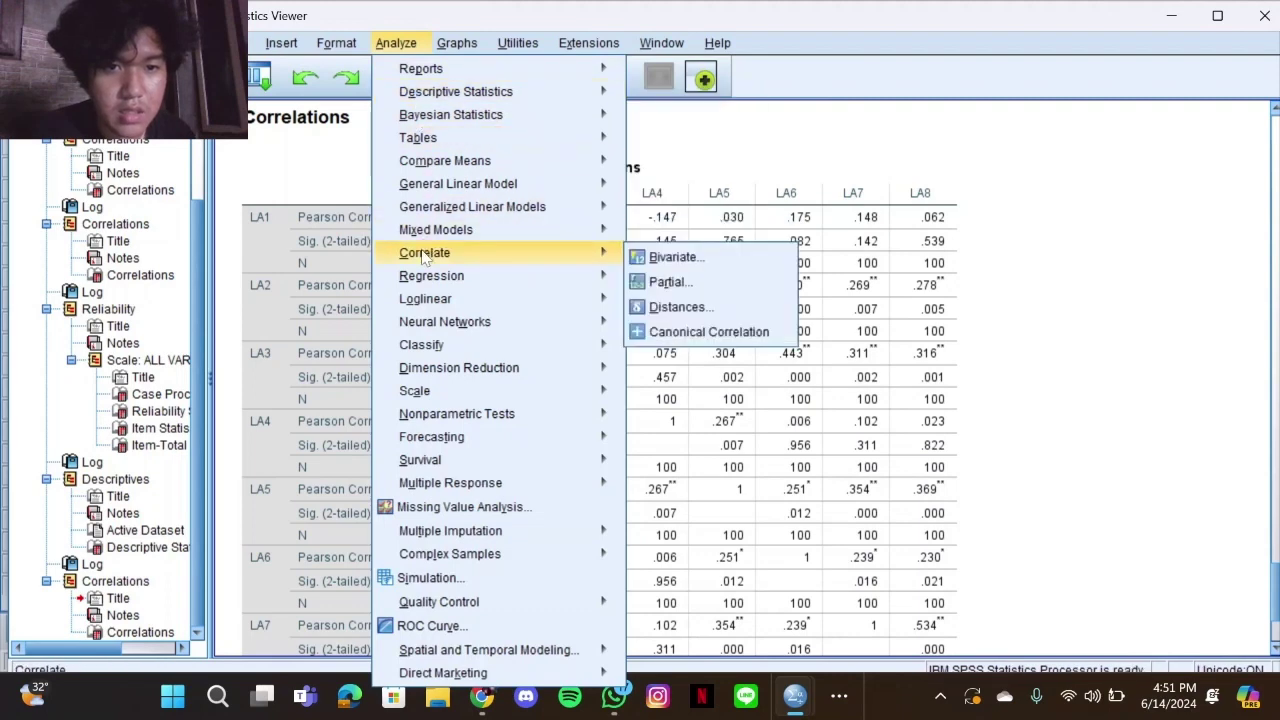
{"action": "mouse_move", "coordinate": [540, 262]}
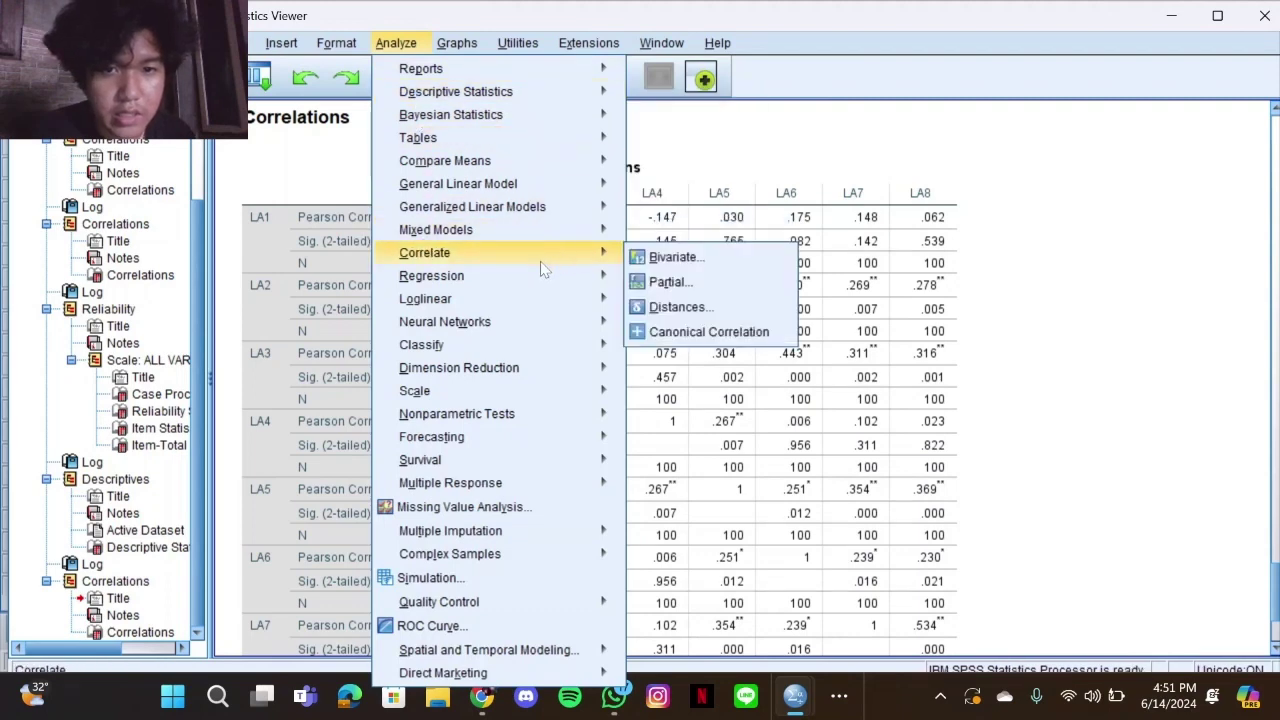
{"action": "left_click", "coordinate": [687, 258]}
{"action": "scroll", "coordinate": [495, 252], "scroll_direction": "down", "scroll_amount": 2}
{"action": "scroll", "coordinate": [497, 257], "scroll_direction": "up", "scroll_amount": 2}
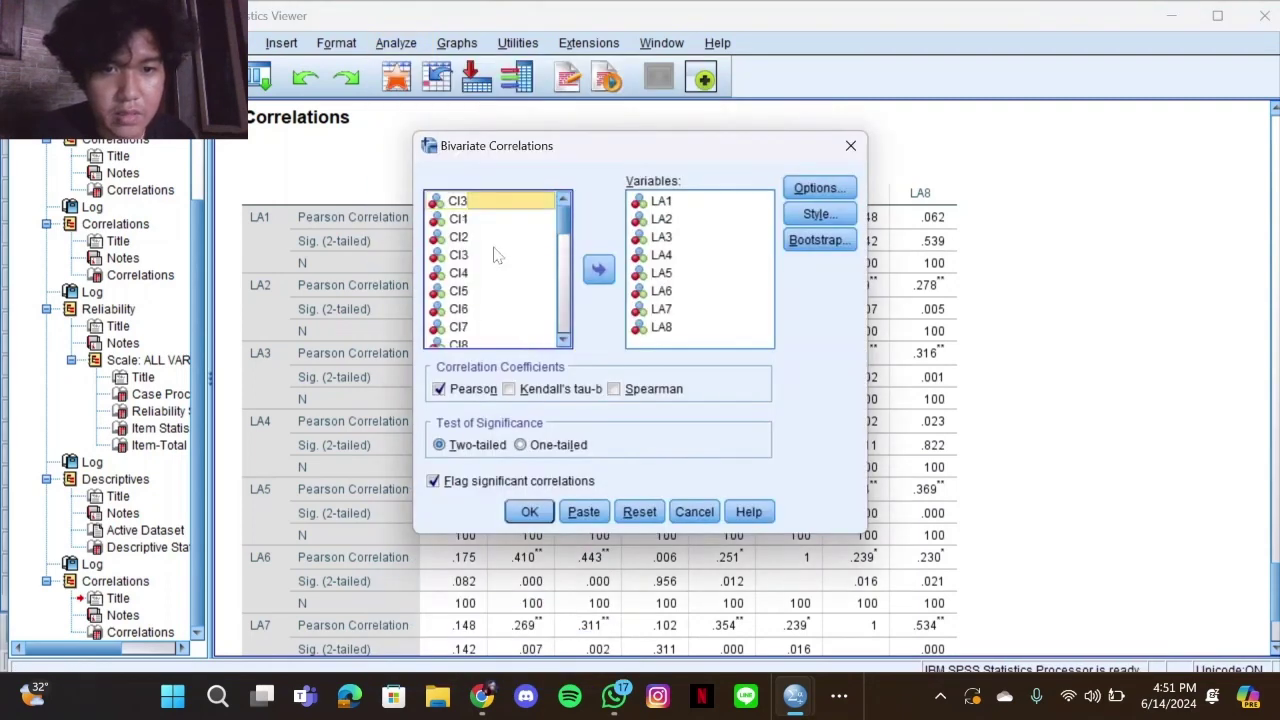
{"action": "left_click", "coordinate": [679, 204]}
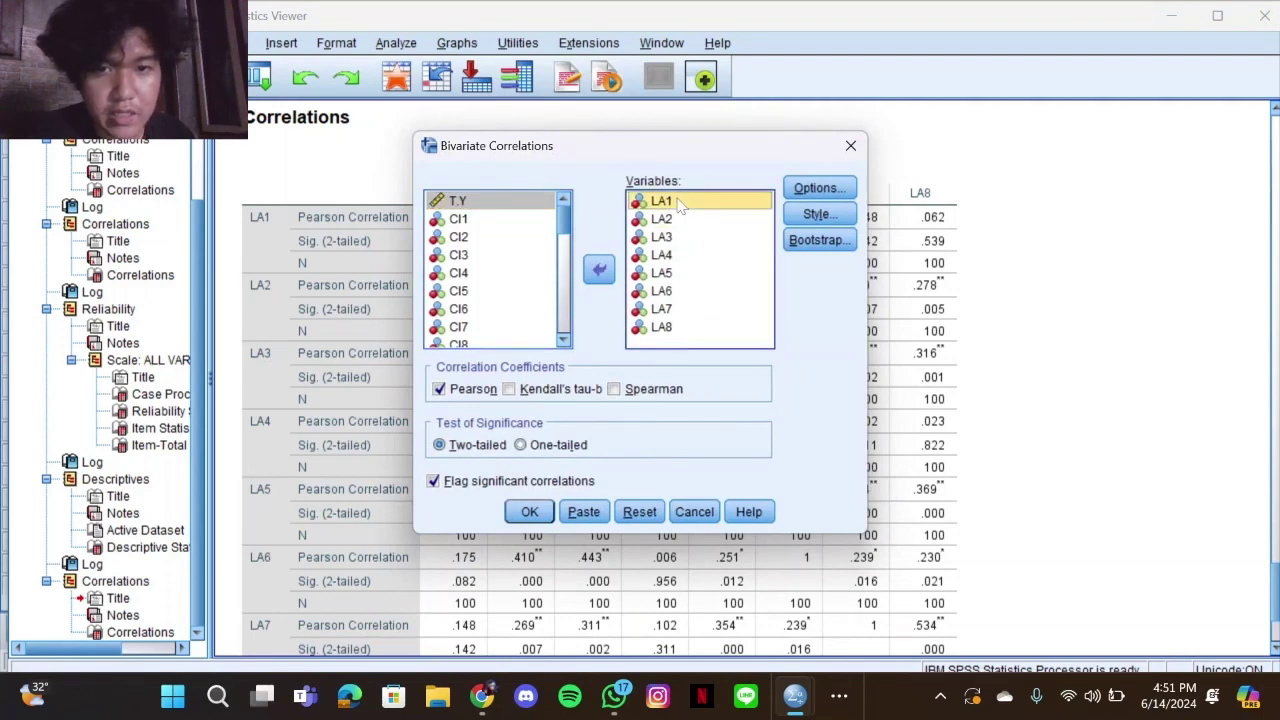
{"action": "key", "text": "shift+Down"}
{"action": "key", "text": "shift+Down"}
{"action": "key", "text": "shift+Down"}
{"action": "key", "text": "shift+Down"}
{"action": "key", "text": "shift+Down"}
{"action": "key", "text": "shift+Down"}
{"action": "key", "text": "shift+Down"}
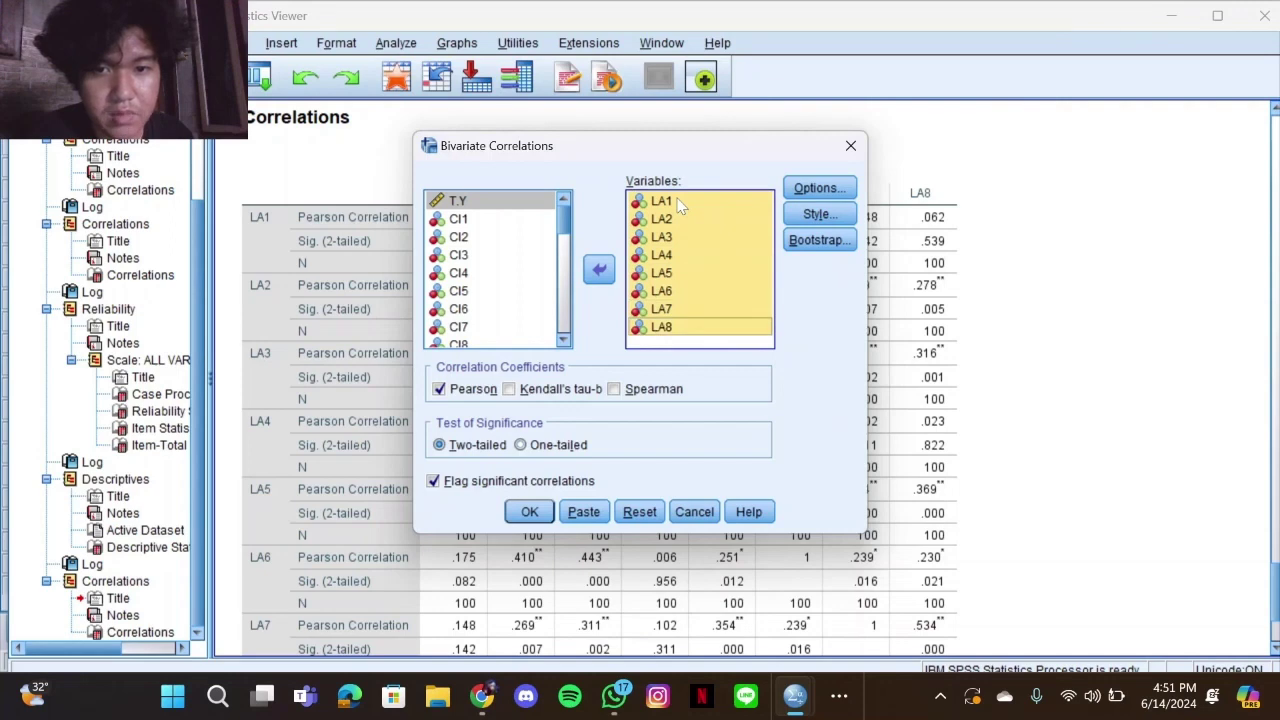
{"action": "left_click", "coordinate": [599, 269]}
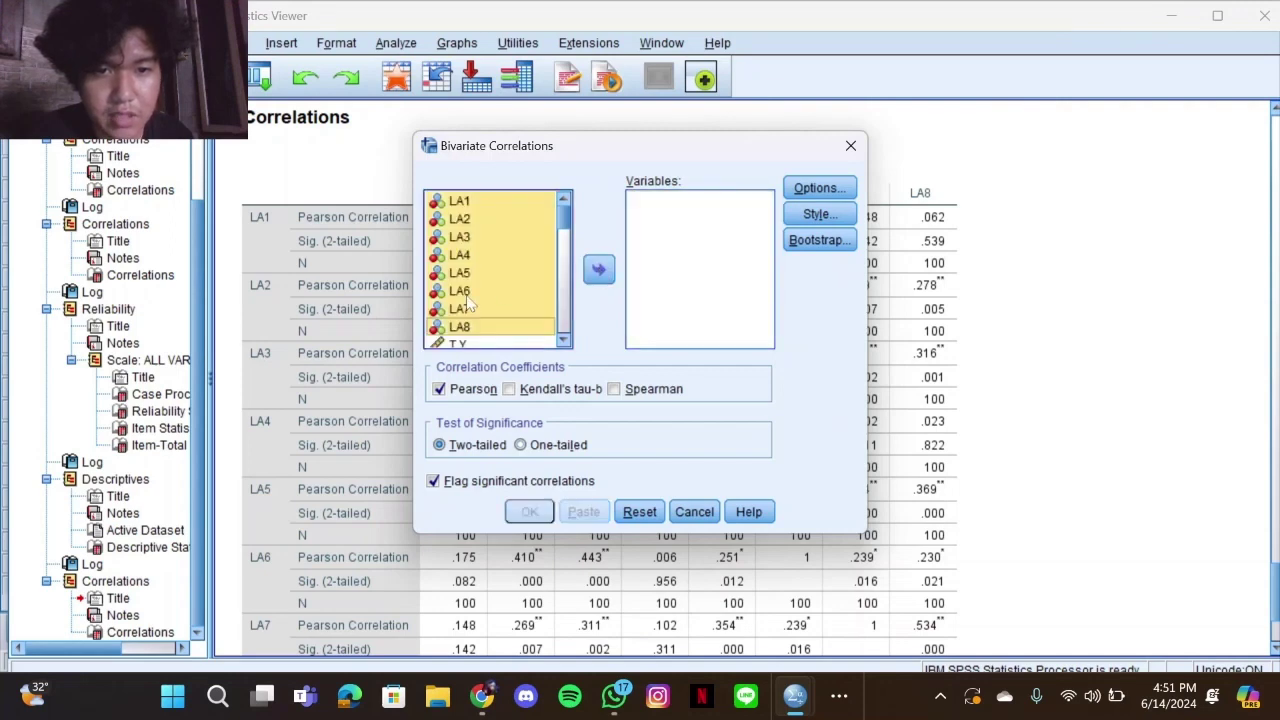
Add items CI1 through CI8 to the bivariate correlation variables
{"action": "scroll", "coordinate": [467, 302], "scroll_direction": "down", "scroll_amount": 3}
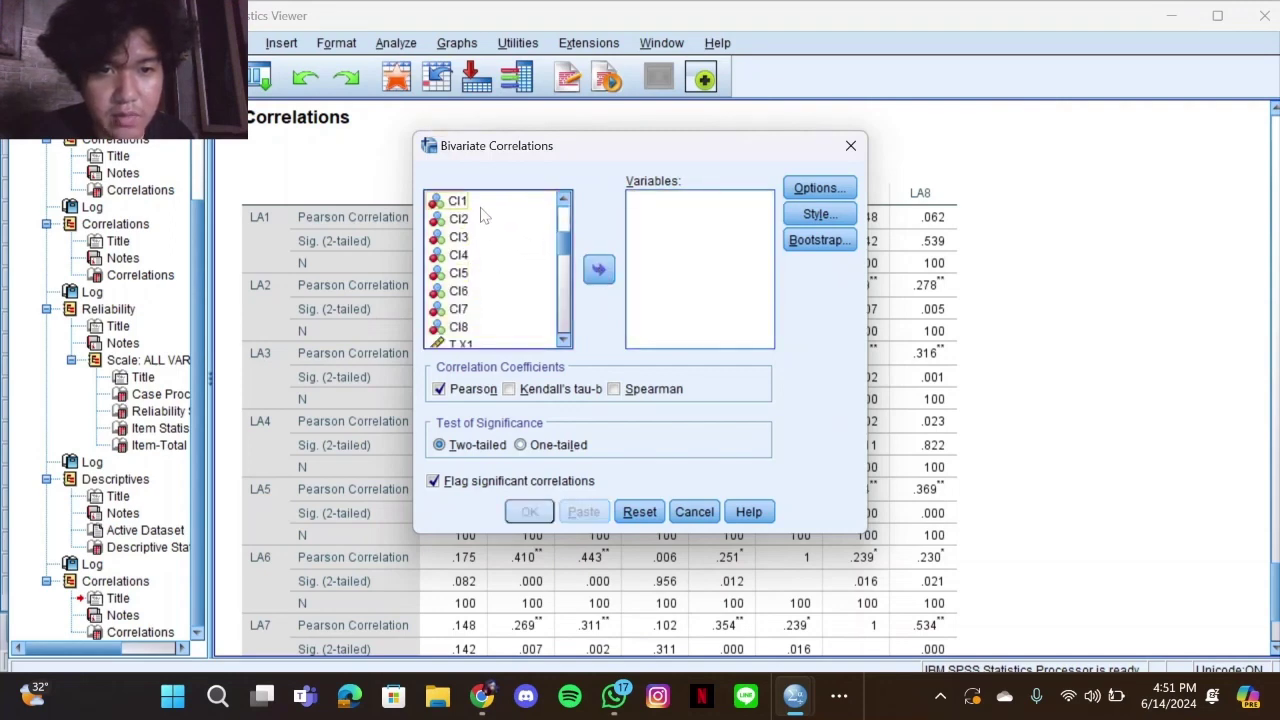
{"action": "left_click", "coordinate": [480, 205]}
{"action": "key", "text": "shift+Down"}
{"action": "key", "text": "shift+Down"}
{"action": "key", "text": "shift+Down"}
{"action": "key", "text": "shift+Down"}
{"action": "key", "text": "shift+Down"}
{"action": "key", "text": "shift+Down"}
{"action": "key", "text": "shift+Down"}
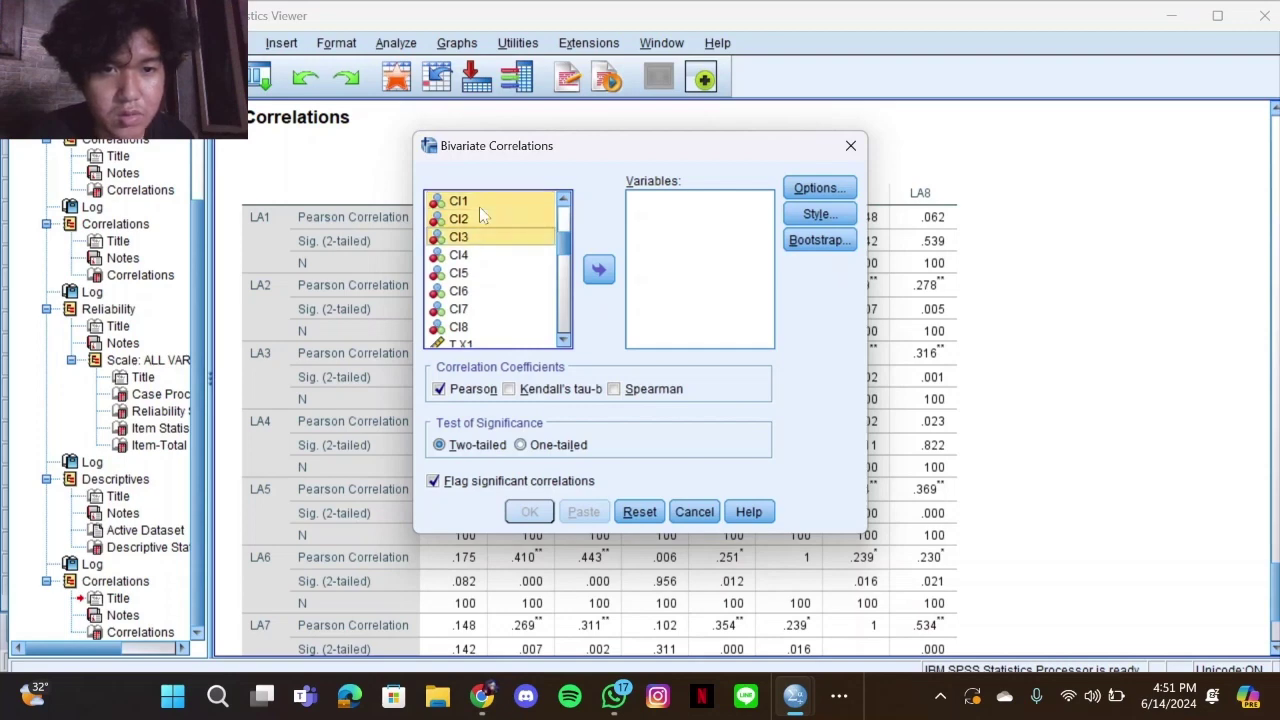
{"action": "left_click", "coordinate": [598, 269]}
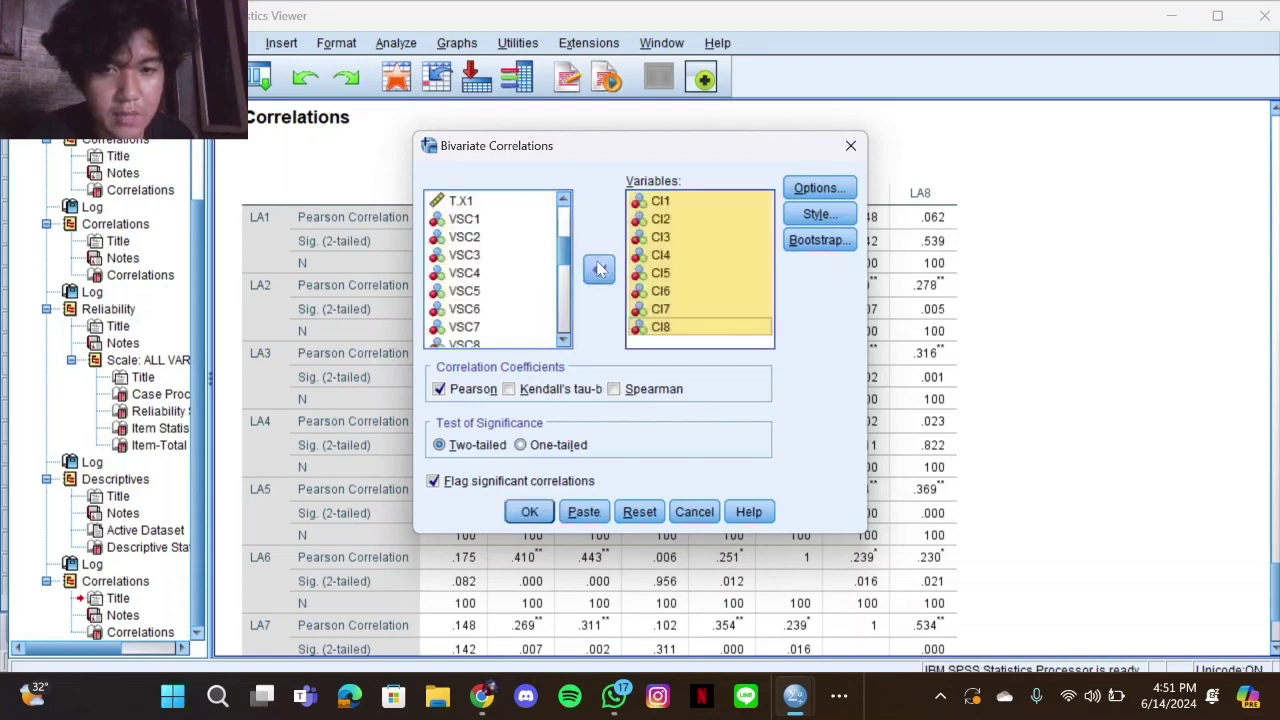
Run the two-tailed Pearson correlation on CI1 through CI8 and look over the resulting table
{"action": "left_click", "coordinate": [537, 512]}
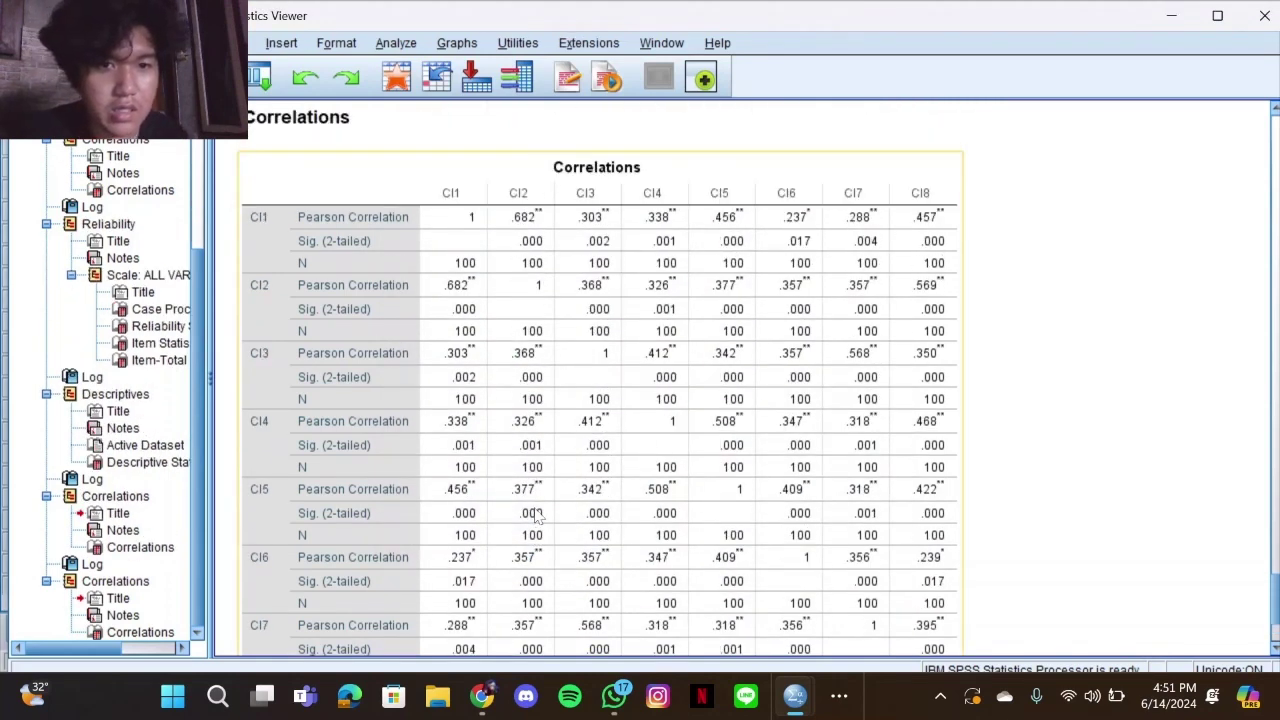
{"action": "scroll", "coordinate": [537, 513], "scroll_direction": "down", "scroll_amount": 4}
{"action": "scroll", "coordinate": [537, 513], "scroll_direction": "up", "scroll_amount": 4}
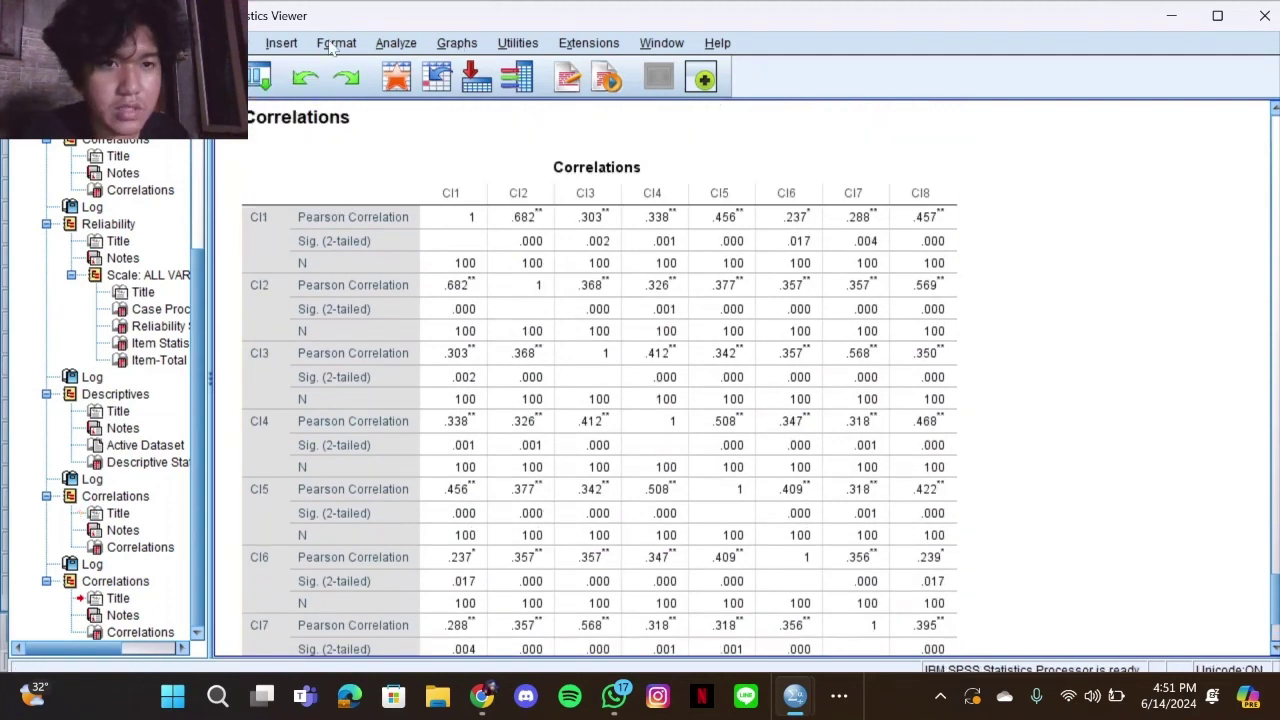
Reopen the Bivariate Correlations setup and remove items CI1 through CI8 from its analysis variables
{"action": "left_click", "coordinate": [396, 45]}
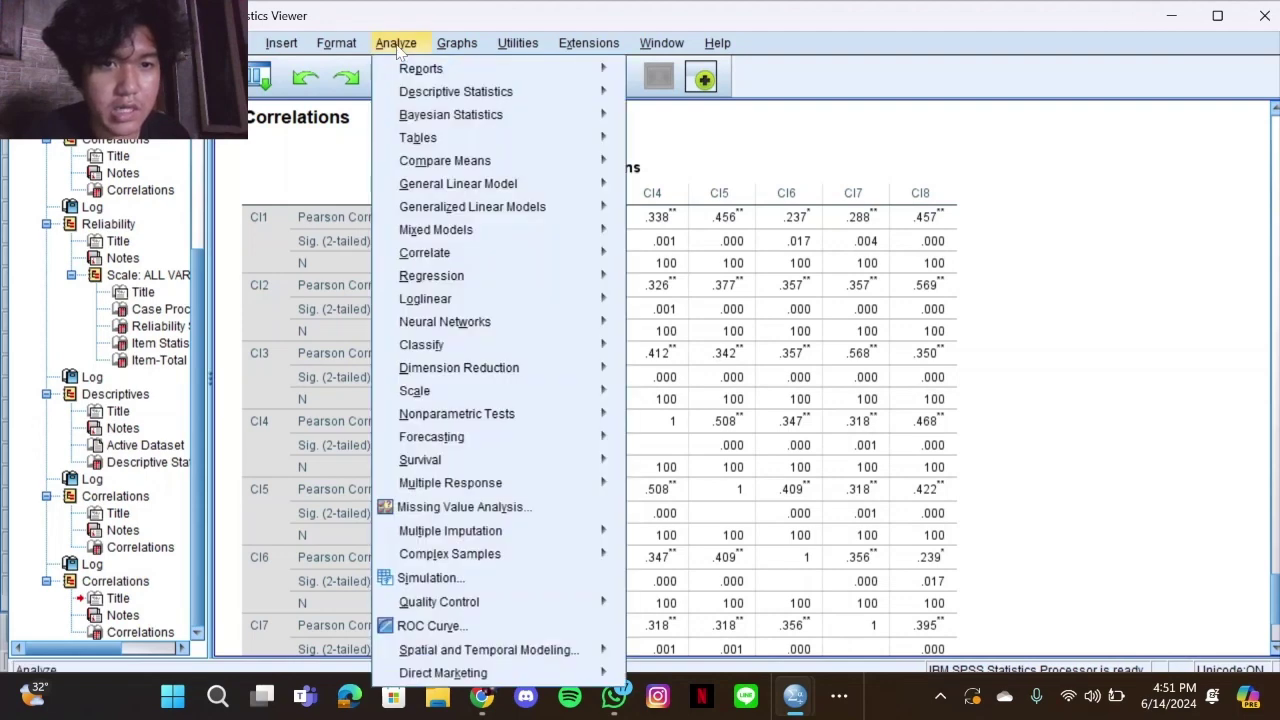
{"action": "mouse_move", "coordinate": [432, 255]}
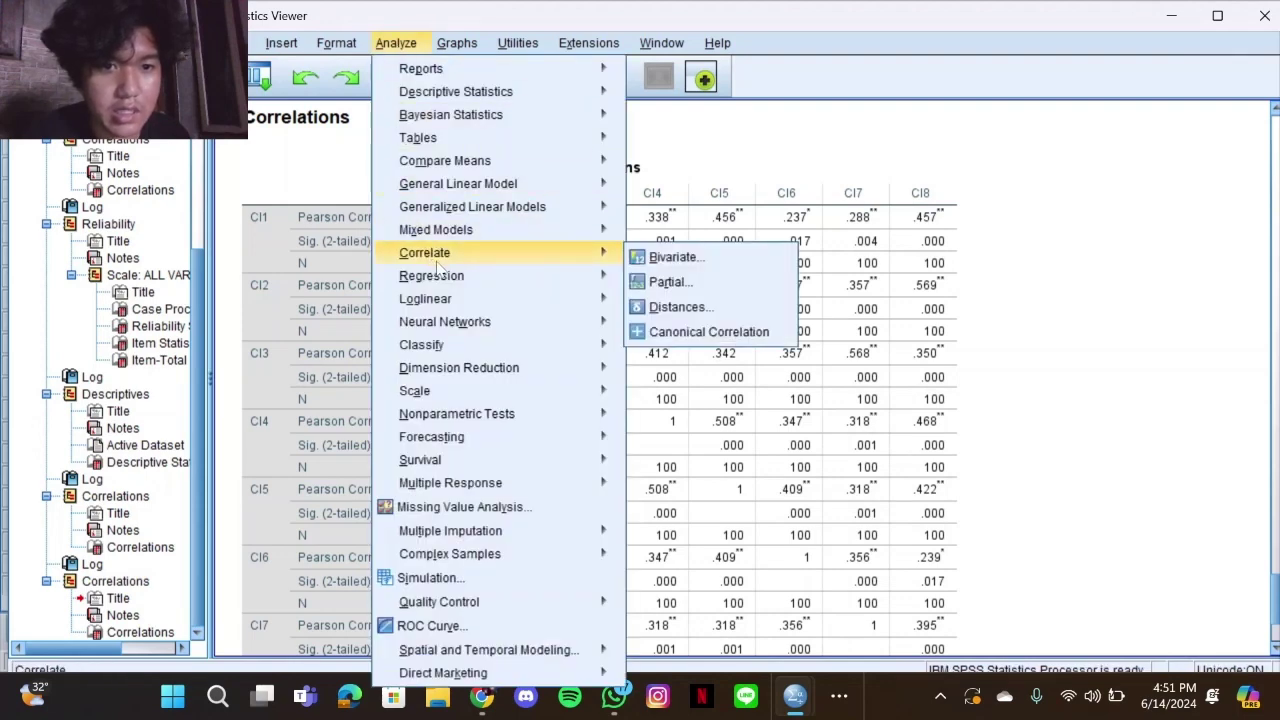
{"action": "left_click", "coordinate": [672, 257]}
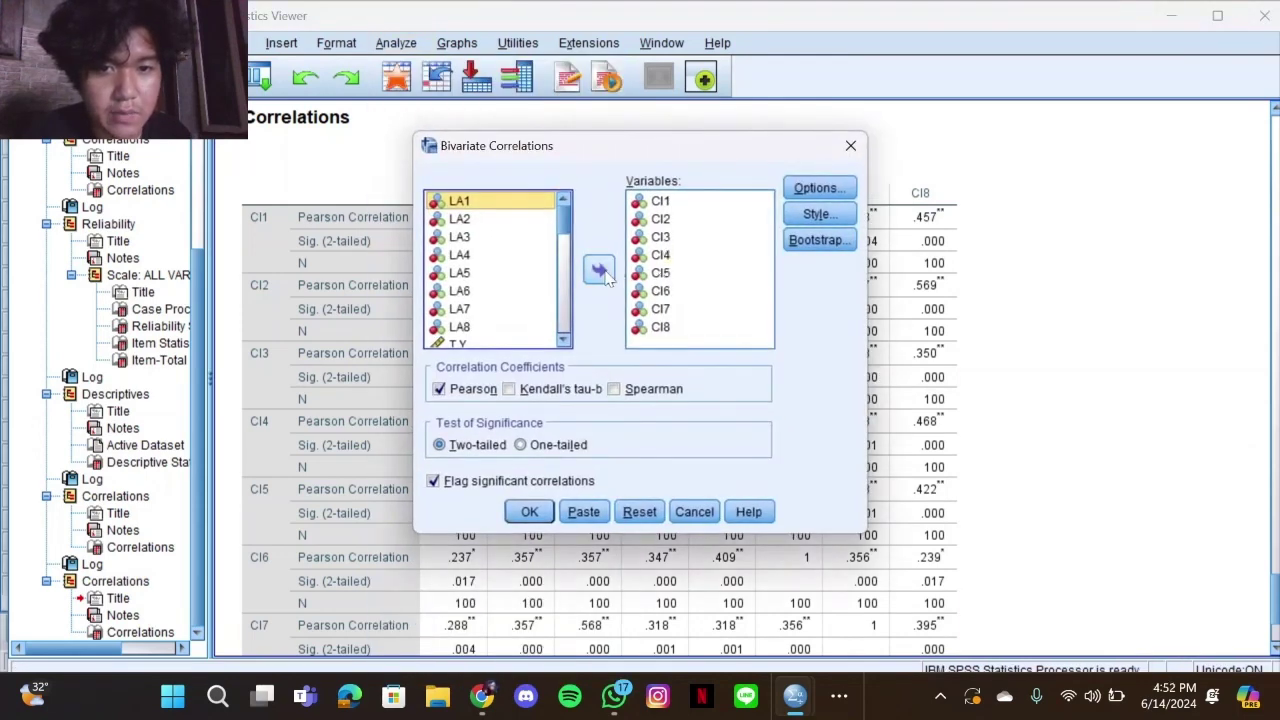
{"action": "left_click", "coordinate": [686, 218]}
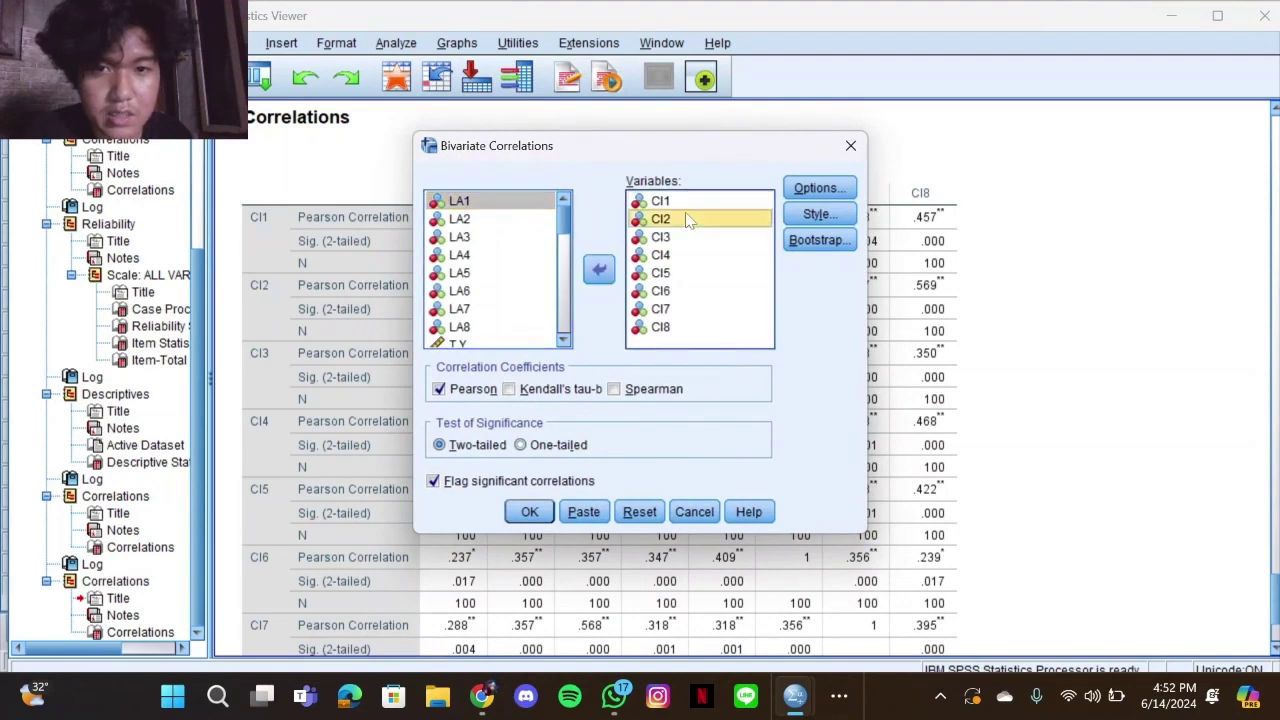
{"action": "left_click", "coordinate": [599, 269]}
{"action": "scroll", "coordinate": [495, 290], "scroll_direction": "down", "scroll_amount": 4}
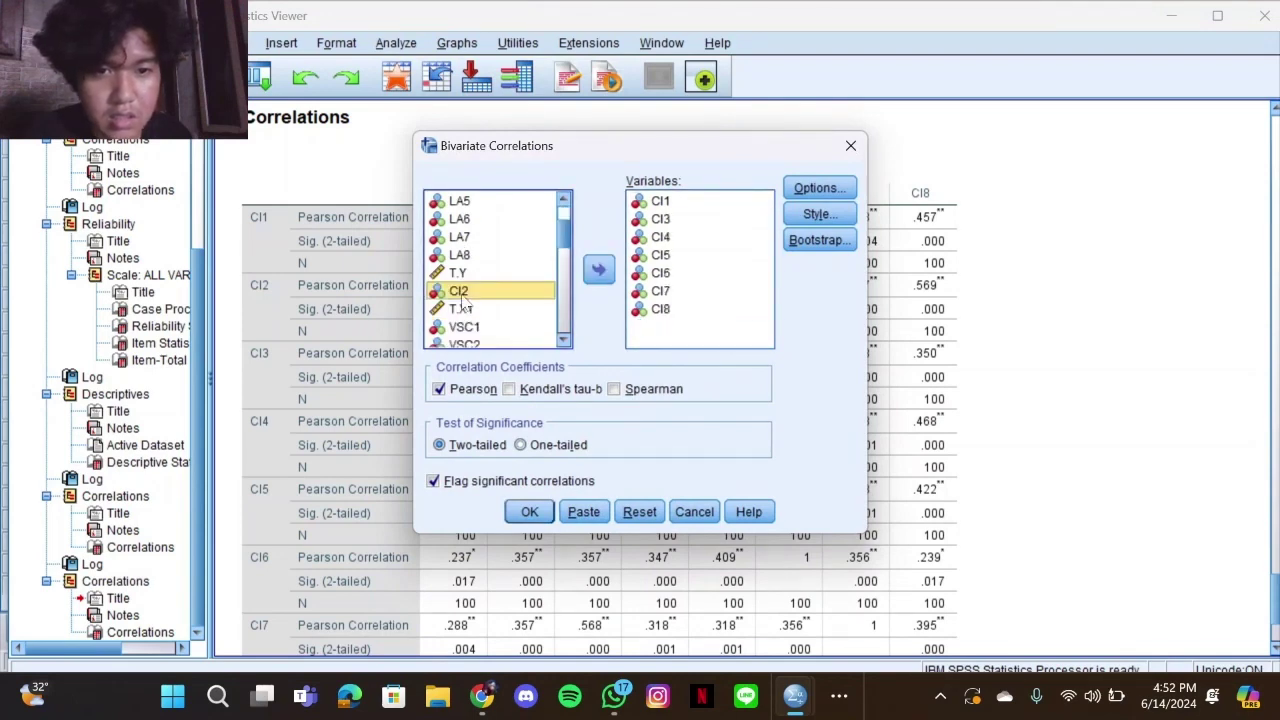
{"action": "scroll", "coordinate": [463, 300], "scroll_direction": "up", "scroll_amount": 2}
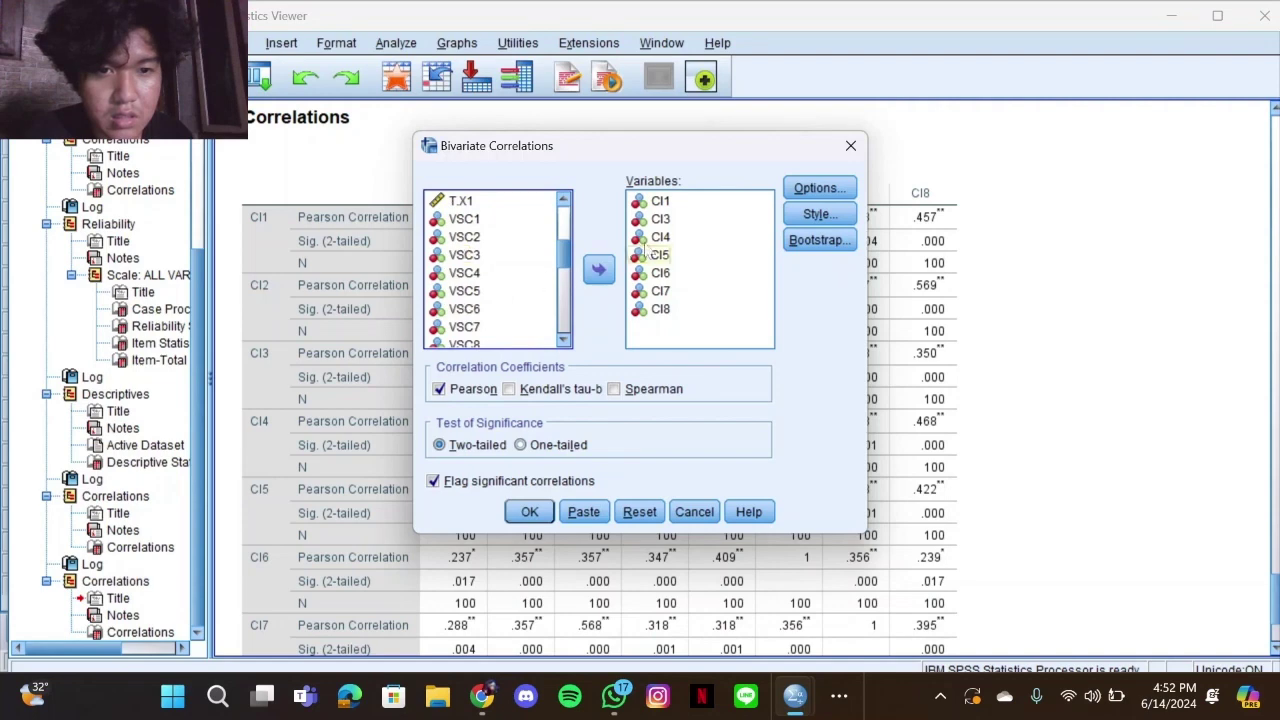
{"action": "left_click", "coordinate": [668, 213]}
{"action": "left_click_drag", "start_coordinate": [668, 205], "coordinate": [668, 309]}
{"action": "left_click", "coordinate": [593, 271]}
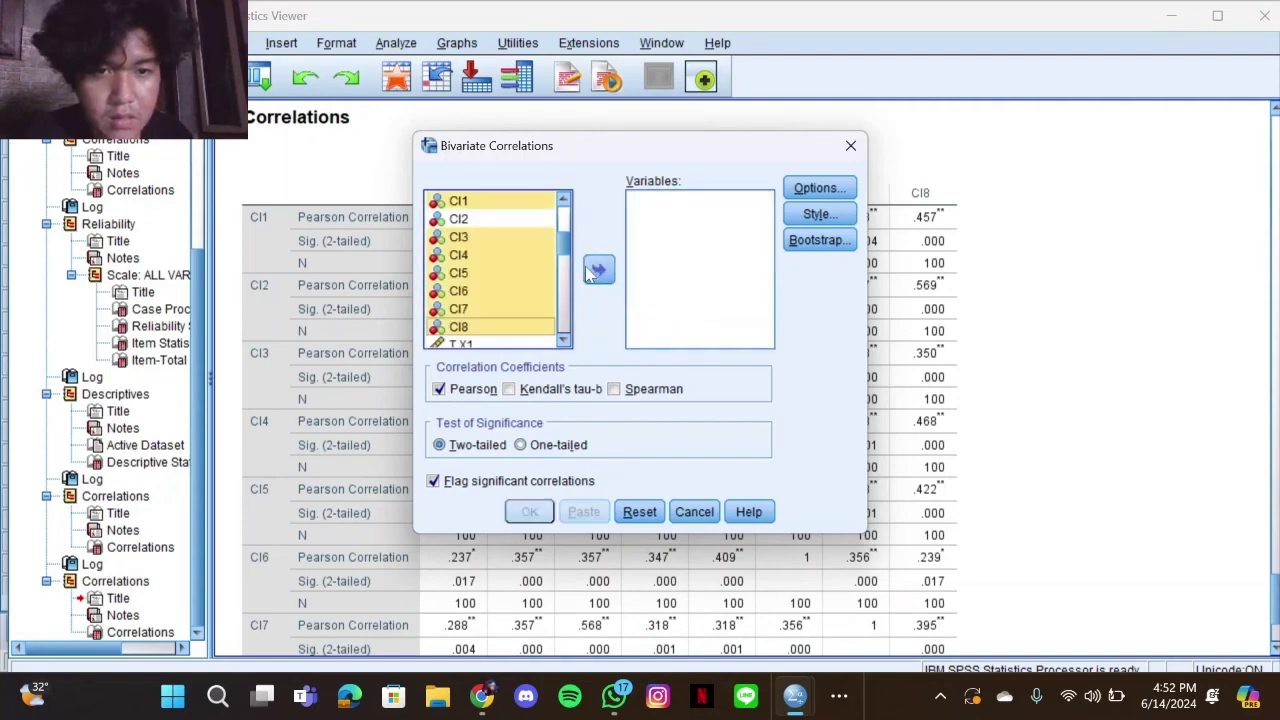
Add items VSC1 through VSC8 to the bivariate correlation variables, leaving out the total score T.X2
{"action": "scroll", "coordinate": [477, 287], "scroll_direction": "down", "scroll_amount": 3}
{"action": "scroll", "coordinate": [465, 265], "scroll_direction": "up", "scroll_amount": 1}
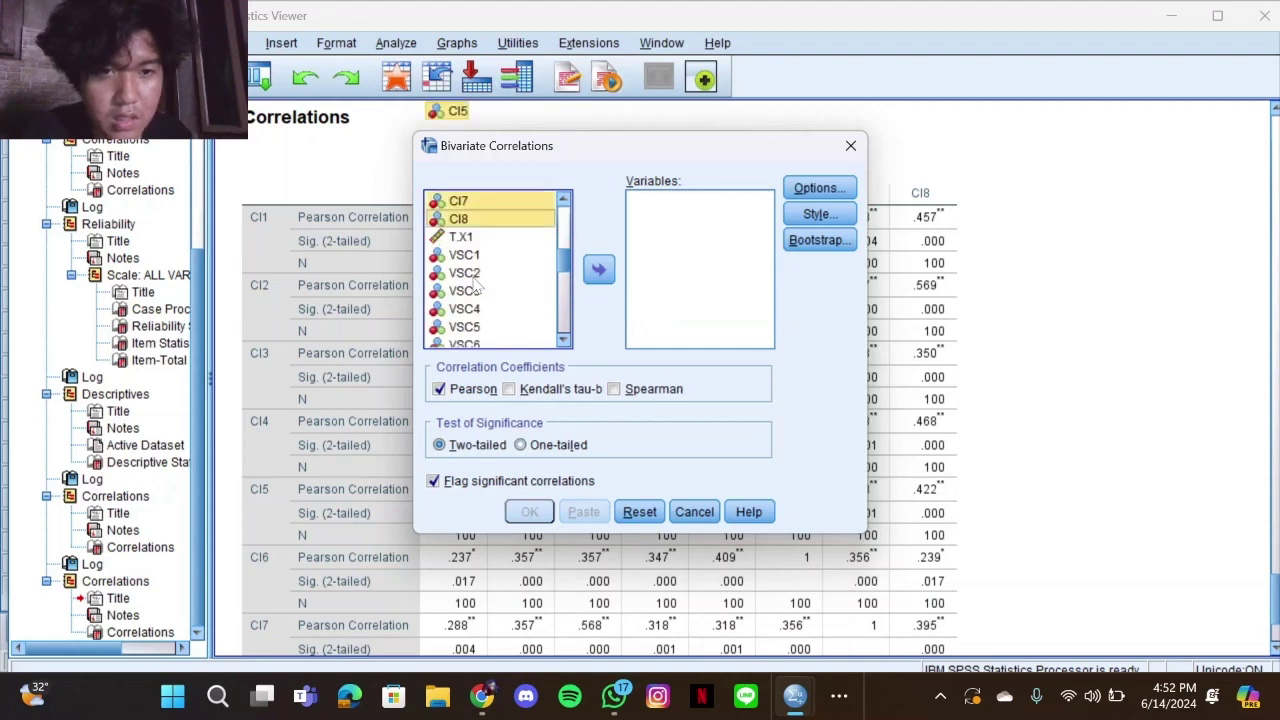
{"action": "left_click", "coordinate": [460, 258]}
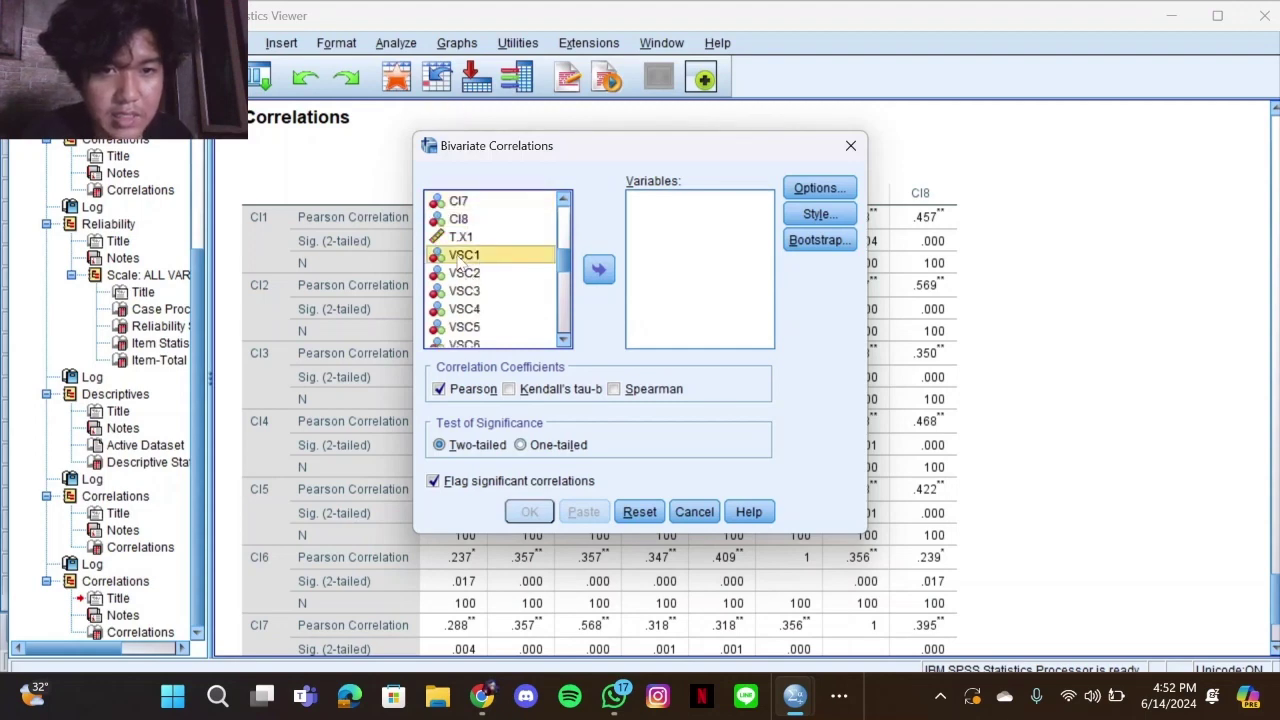
{"action": "key", "text": "shift+Down"}
{"action": "key", "text": "shift+Down"}
{"action": "key", "text": "shift+Down"}
{"action": "key", "text": "shift+Down"}
{"action": "key", "text": "shift+Down"}
{"action": "key", "text": "shift+Down"}
{"action": "key", "text": "shift+Down"}
{"action": "key", "text": "shift+Down"}
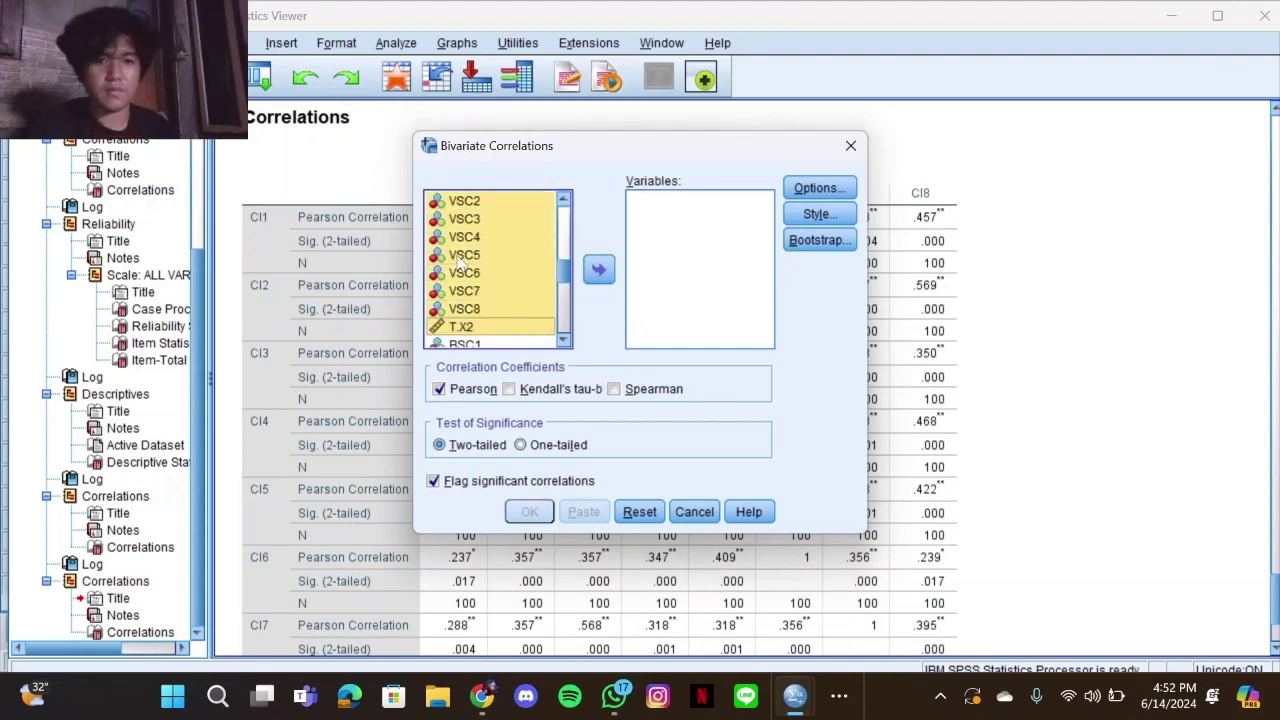
{"action": "key", "text": "shift+Up"}
{"action": "left_click", "coordinate": [600, 270]}
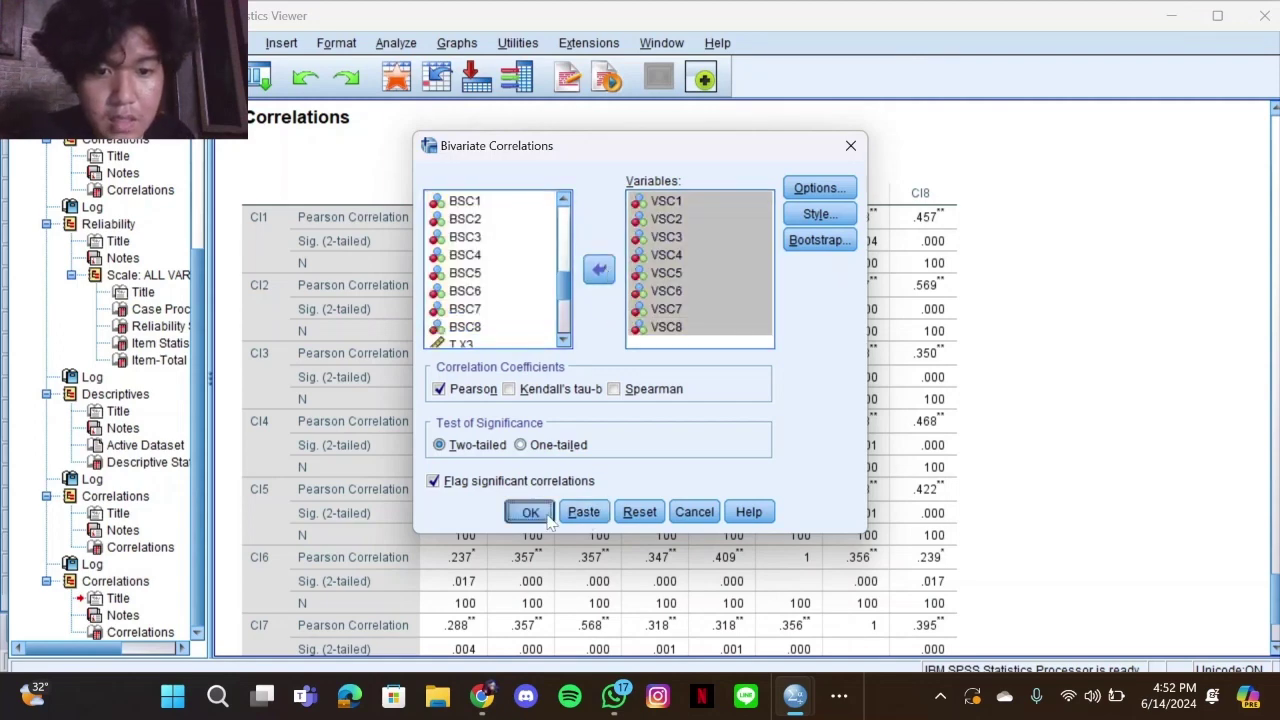
Run the two-tailed Pearson correlation on VSC1 through VSC8 and review its table alongside the CI item table
{"action": "left_click", "coordinate": [530, 512]}
{"action": "scroll", "coordinate": [598, 337], "scroll_direction": "down", "scroll_amount": 3}
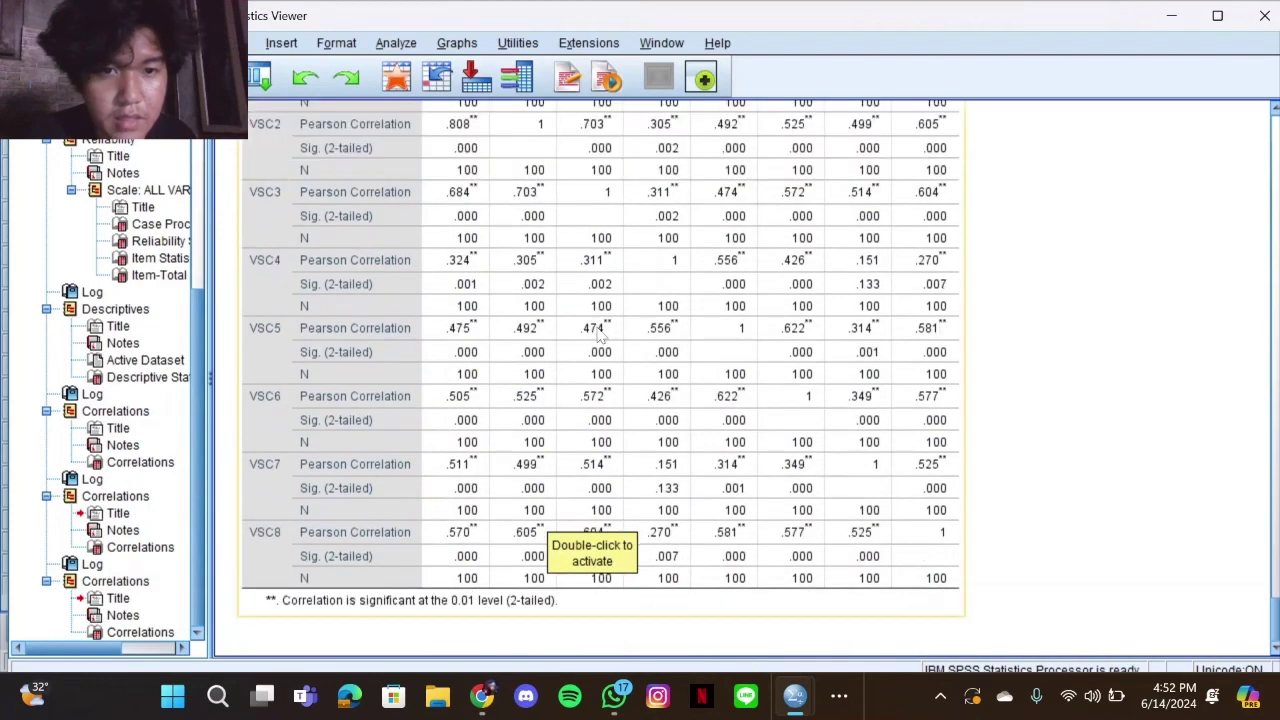
{"action": "scroll", "coordinate": [598, 337], "scroll_direction": "up", "scroll_amount": 15}
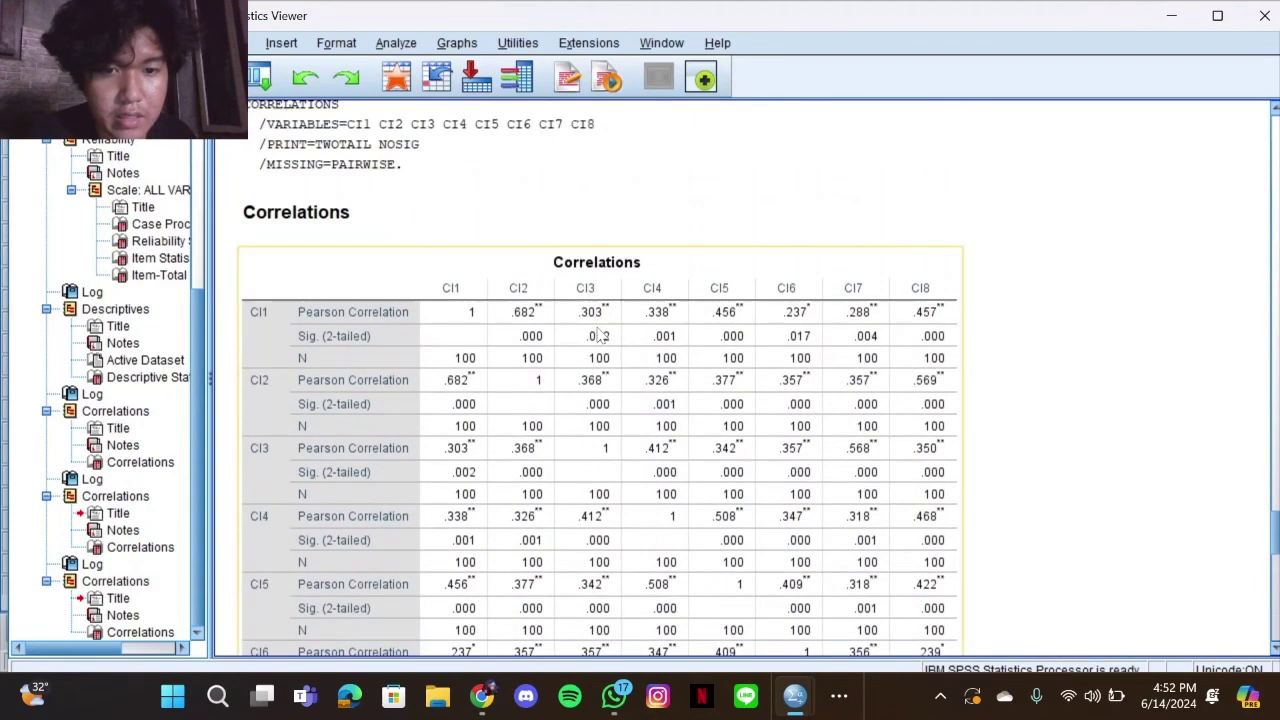
{"action": "scroll", "coordinate": [598, 337], "scroll_direction": "down", "scroll_amount": 10}
{"action": "scroll", "coordinate": [600, 340], "scroll_direction": "up", "scroll_amount": 3}
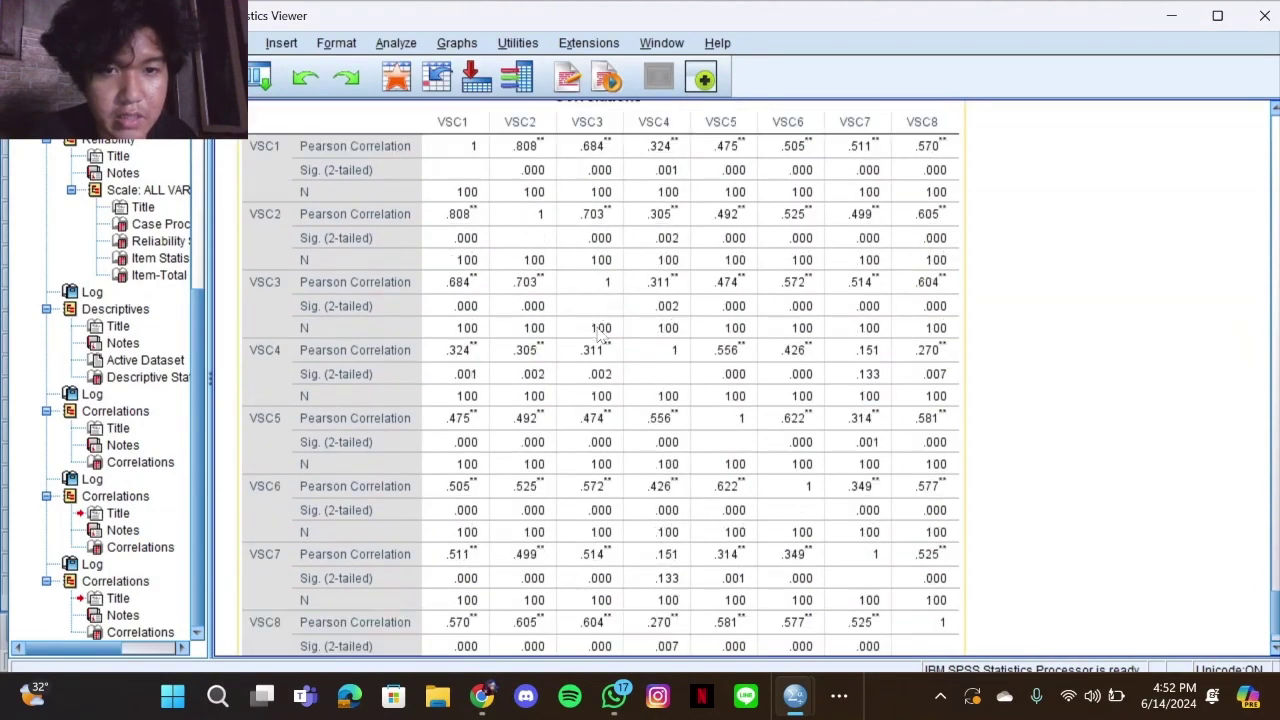
{"action": "scroll", "coordinate": [598, 337], "scroll_direction": "down", "scroll_amount": 1}
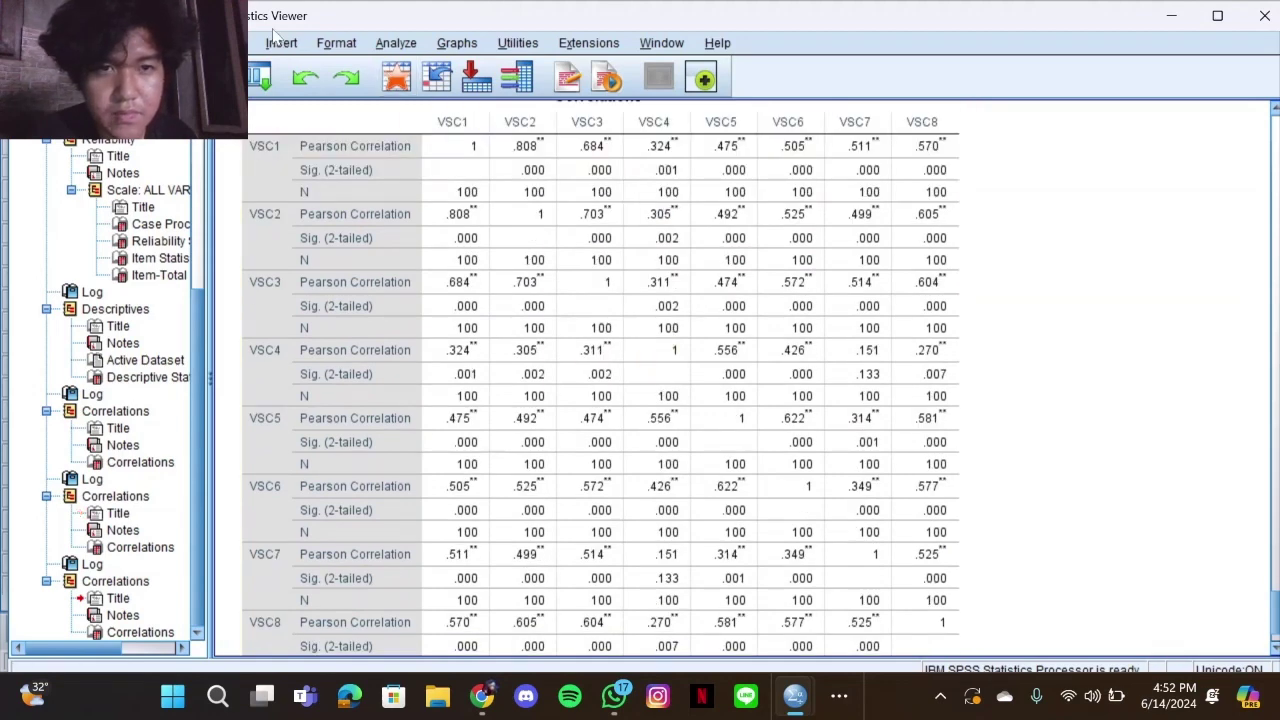
Reopen the Bivariate Correlations setup and remove items VSC1 through VSC8 from its analysis variables
{"action": "left_click", "coordinate": [396, 43]}
{"action": "mouse_move", "coordinate": [452, 258]}
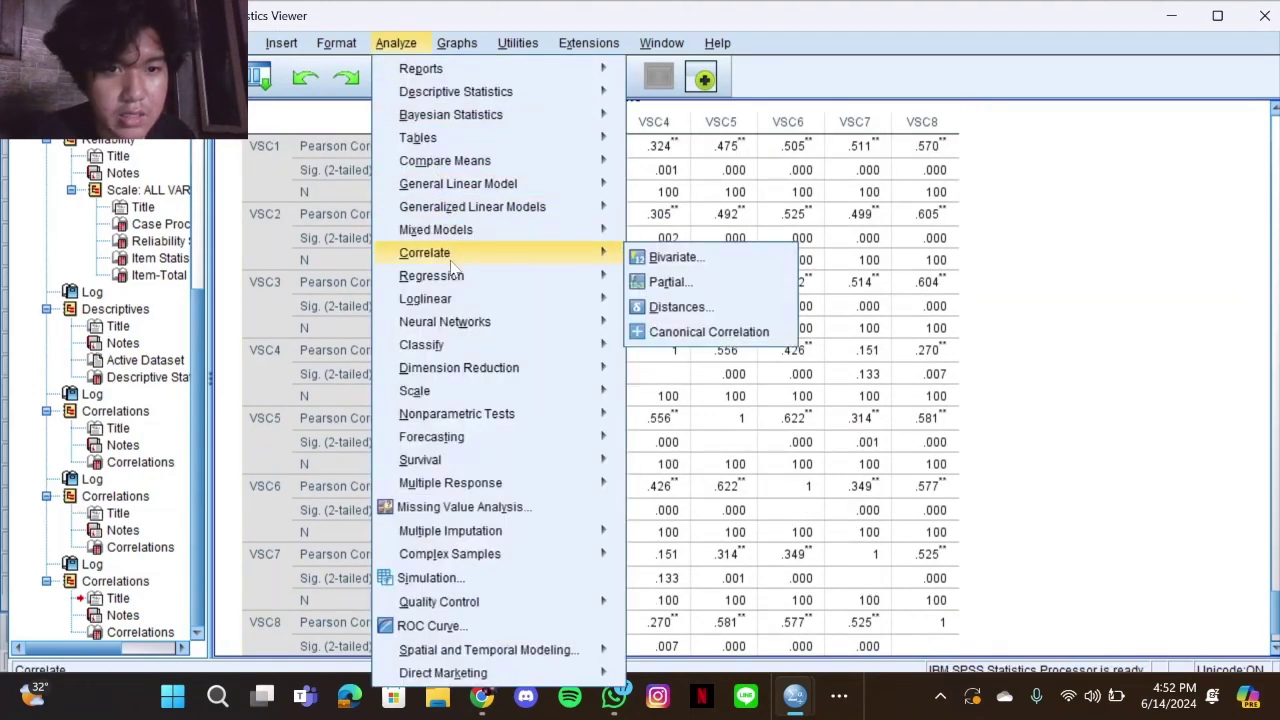
{"action": "left_click", "coordinate": [664, 259]}
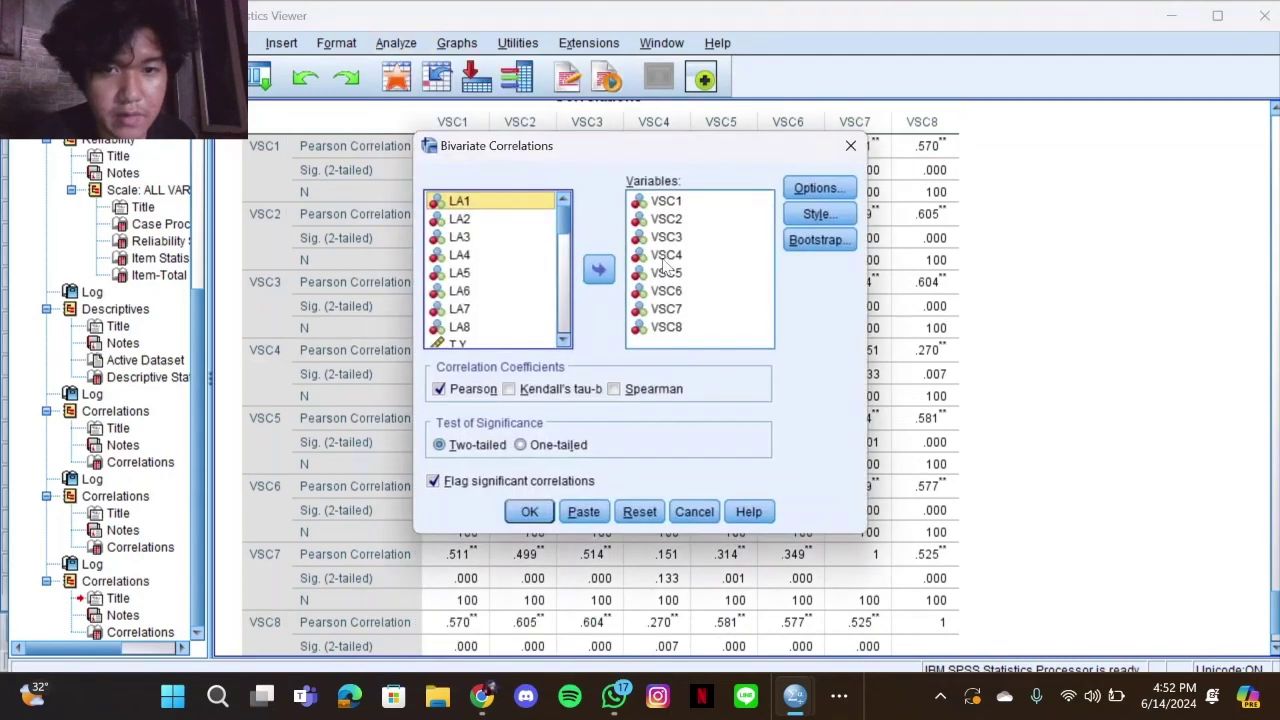
{"action": "left_click", "coordinate": [692, 273]}
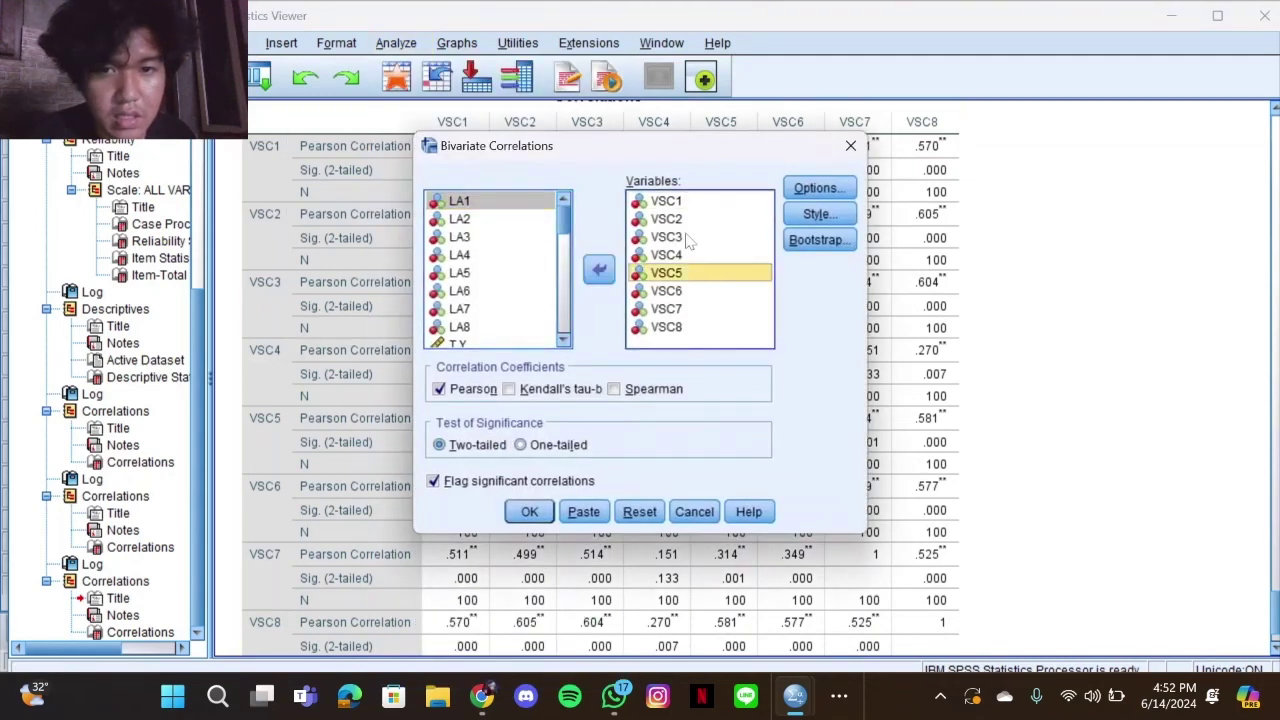
{"action": "left_click", "coordinate": [679, 207]}
{"action": "key", "text": "shift+Down"}
{"action": "key", "text": "shift+Down"}
{"action": "key", "text": "shift+Down"}
{"action": "key", "text": "shift+Down"}
{"action": "key", "text": "shift+Down"}
{"action": "key", "text": "shift+Down"}
{"action": "key", "text": "shift+Down"}
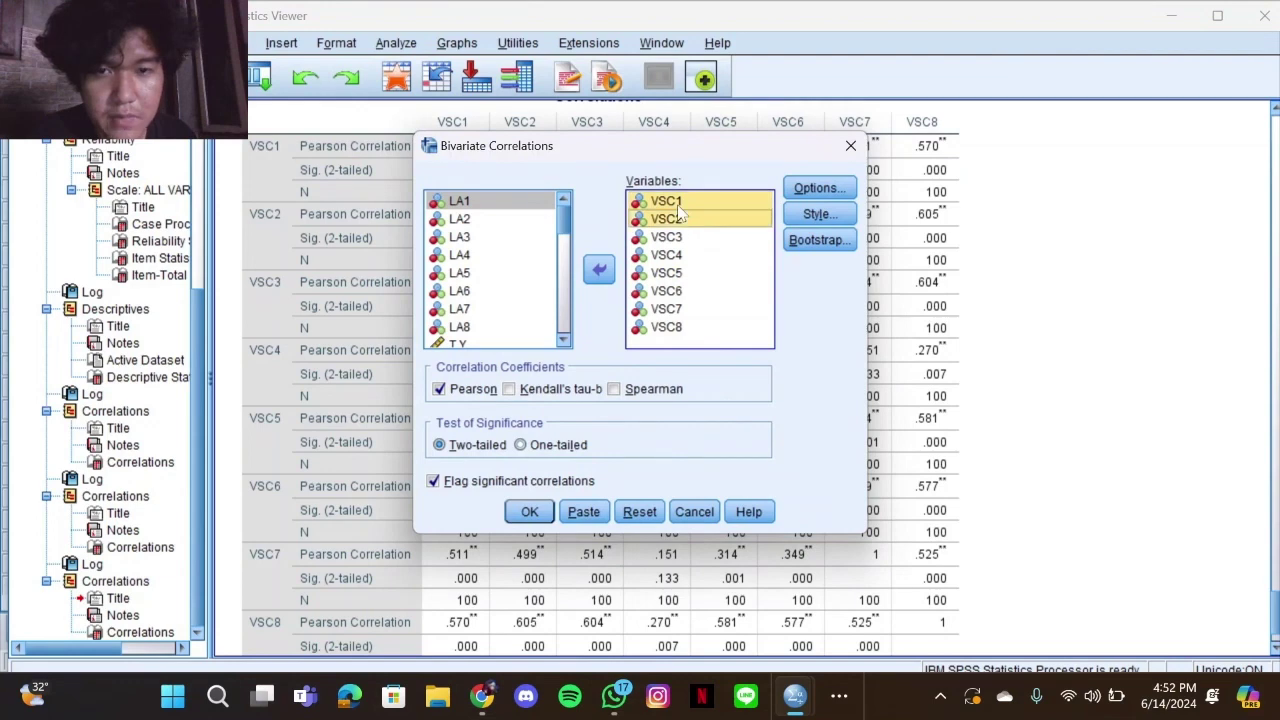
{"action": "left_click", "coordinate": [598, 268]}
Add items BSC1 through BSC8 to the bivariate correlation variables, leaving out the total score T.X3
{"action": "scroll", "coordinate": [513, 310], "scroll_direction": "down", "scroll_amount": 3}
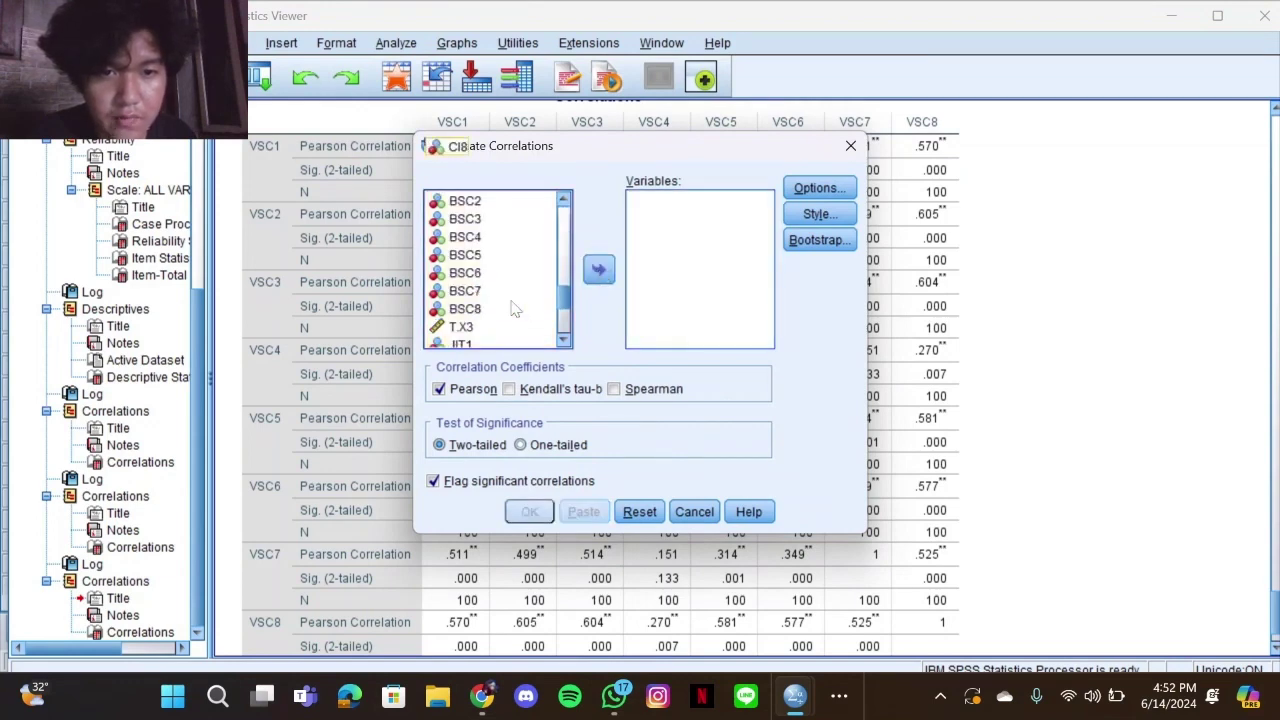
{"action": "scroll", "coordinate": [513, 310], "scroll_direction": "up", "scroll_amount": 1}
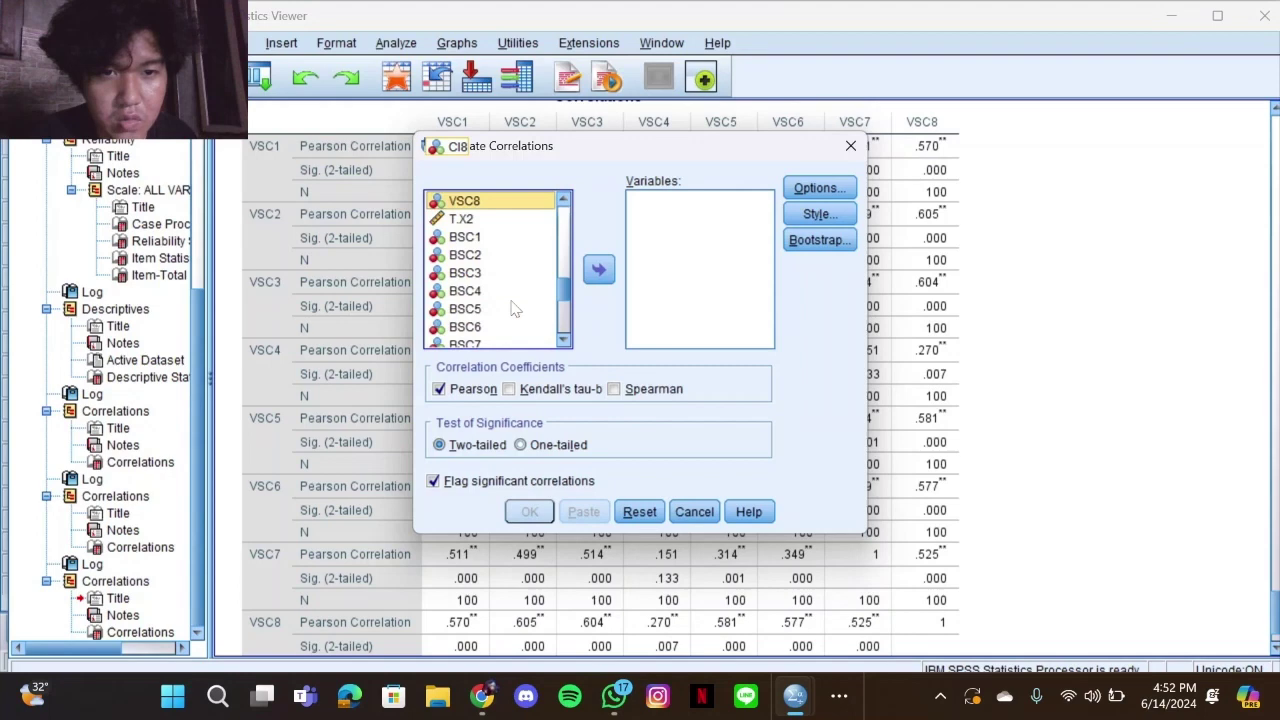
{"action": "left_click", "coordinate": [465, 238]}
{"action": "key", "text": "shift+Down"}
{"action": "key", "text": "shift+Down"}
{"action": "key", "text": "shift+Down"}
{"action": "key", "text": "shift+Down"}
{"action": "key", "text": "shift+Down"}
{"action": "key", "text": "shift+Down"}
{"action": "key", "text": "shift+Down"}
{"action": "key", "text": "shift+Down"}
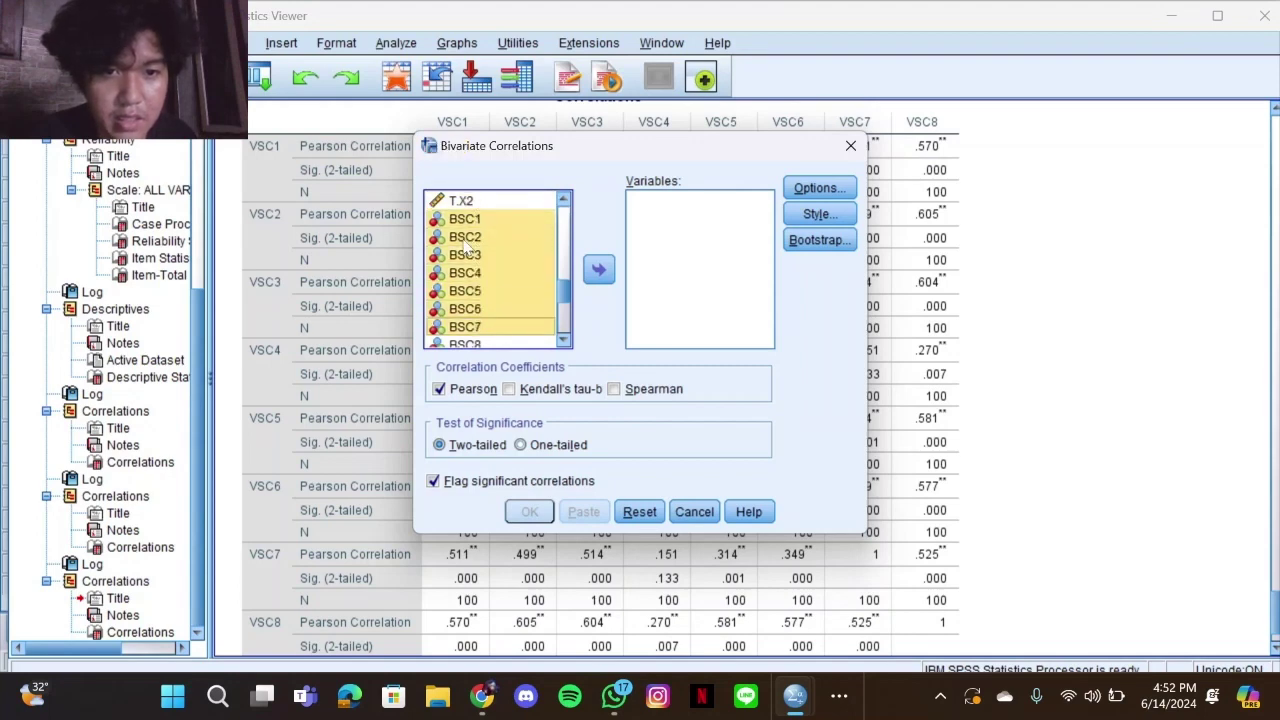
{"action": "key", "text": "shift+Up"}
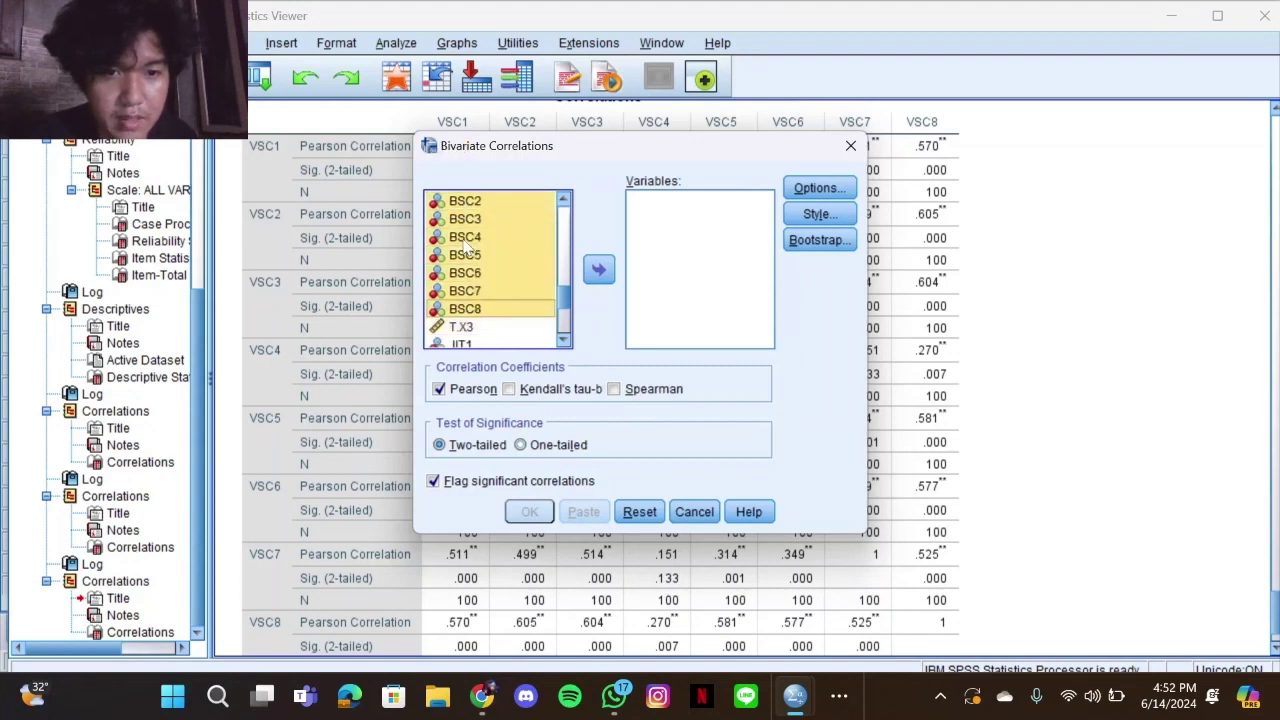
{"action": "left_click", "coordinate": [598, 270]}
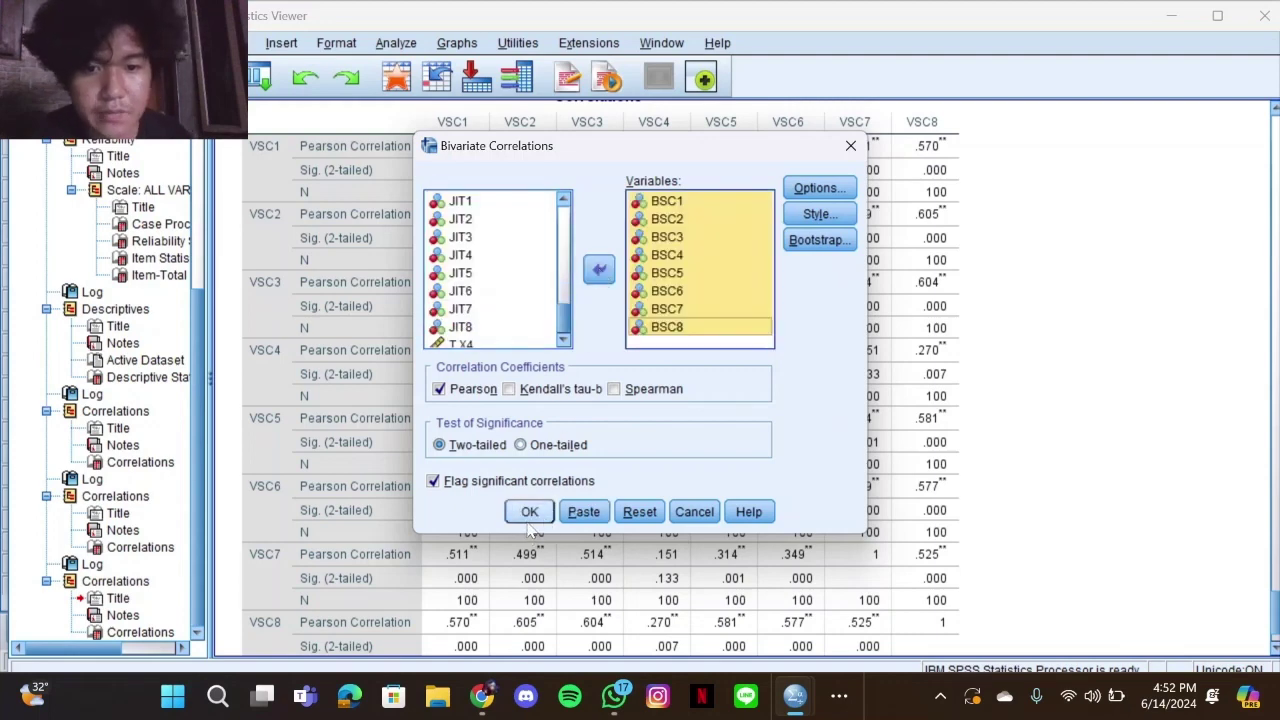
Run the two-tailed Pearson correlation on BSC1 through BSC8 and review its correlation table
{"action": "left_click", "coordinate": [529, 512]}
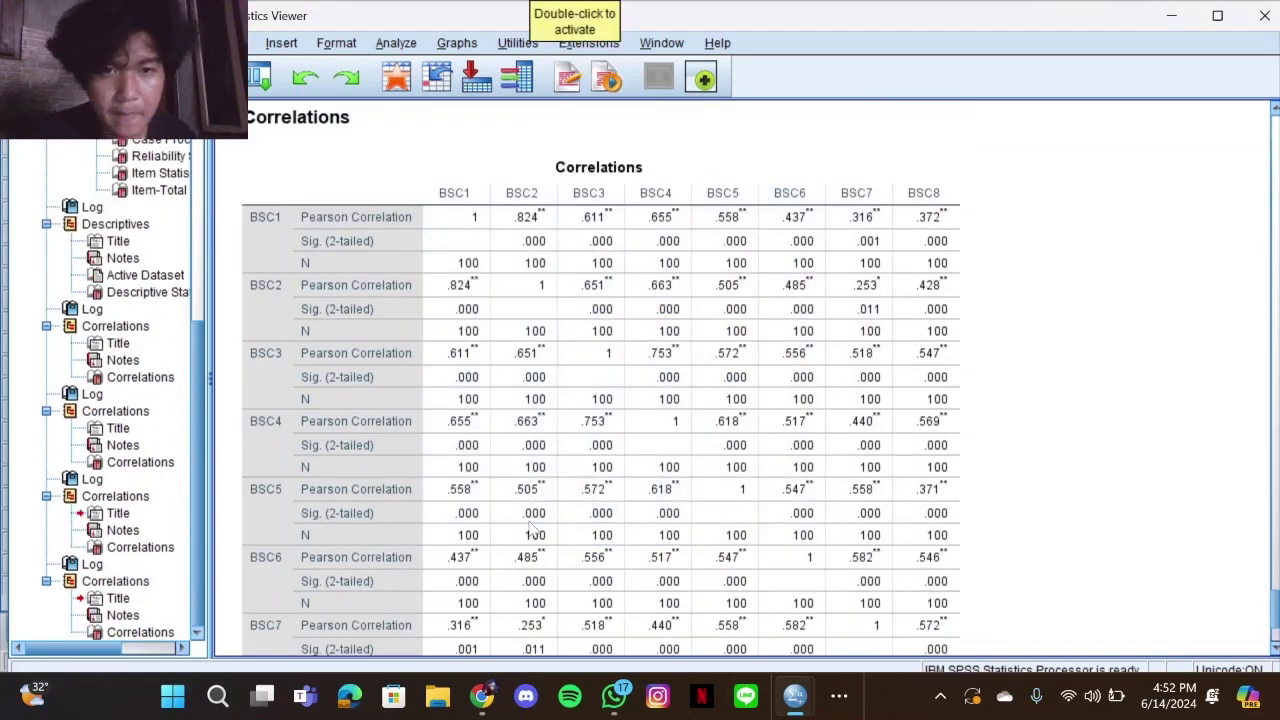
{"action": "scroll", "coordinate": [600, 460], "scroll_direction": "down", "scroll_amount": 3}
{"action": "scroll", "coordinate": [606, 452], "scroll_direction": "up", "scroll_amount": 2}
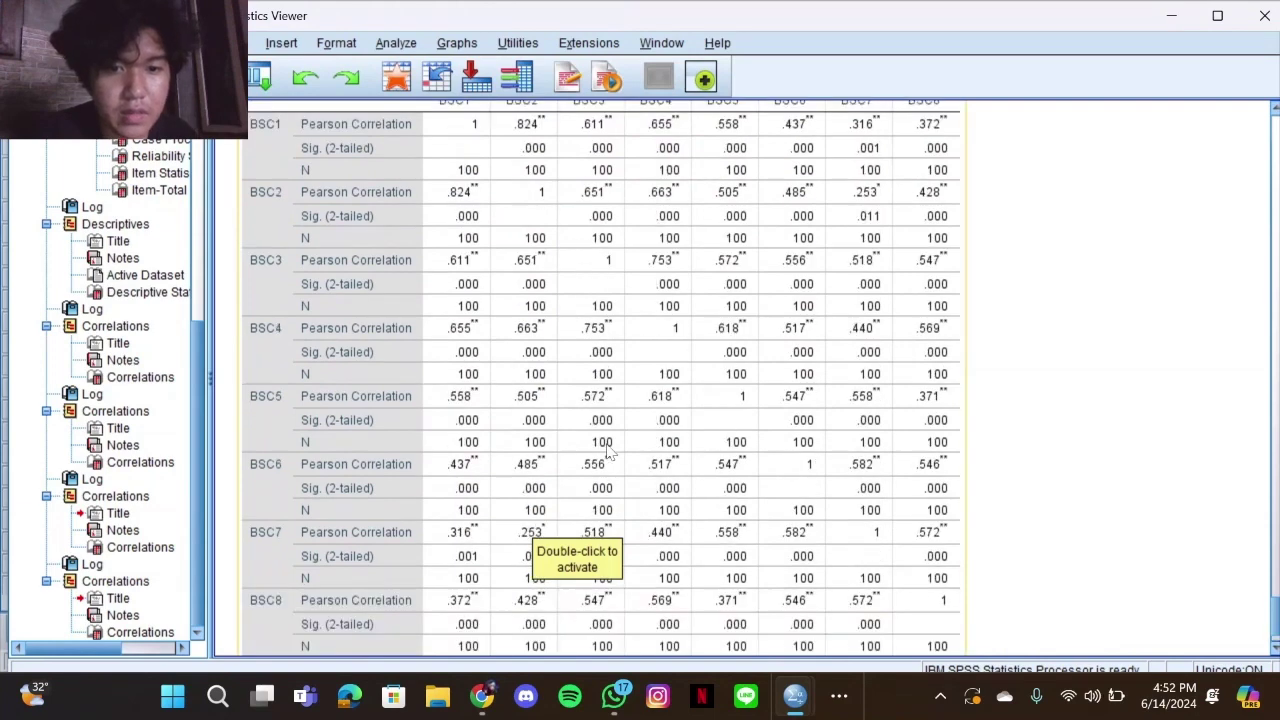
{"action": "scroll", "coordinate": [800, 355], "scroll_direction": "up", "scroll_amount": 2}
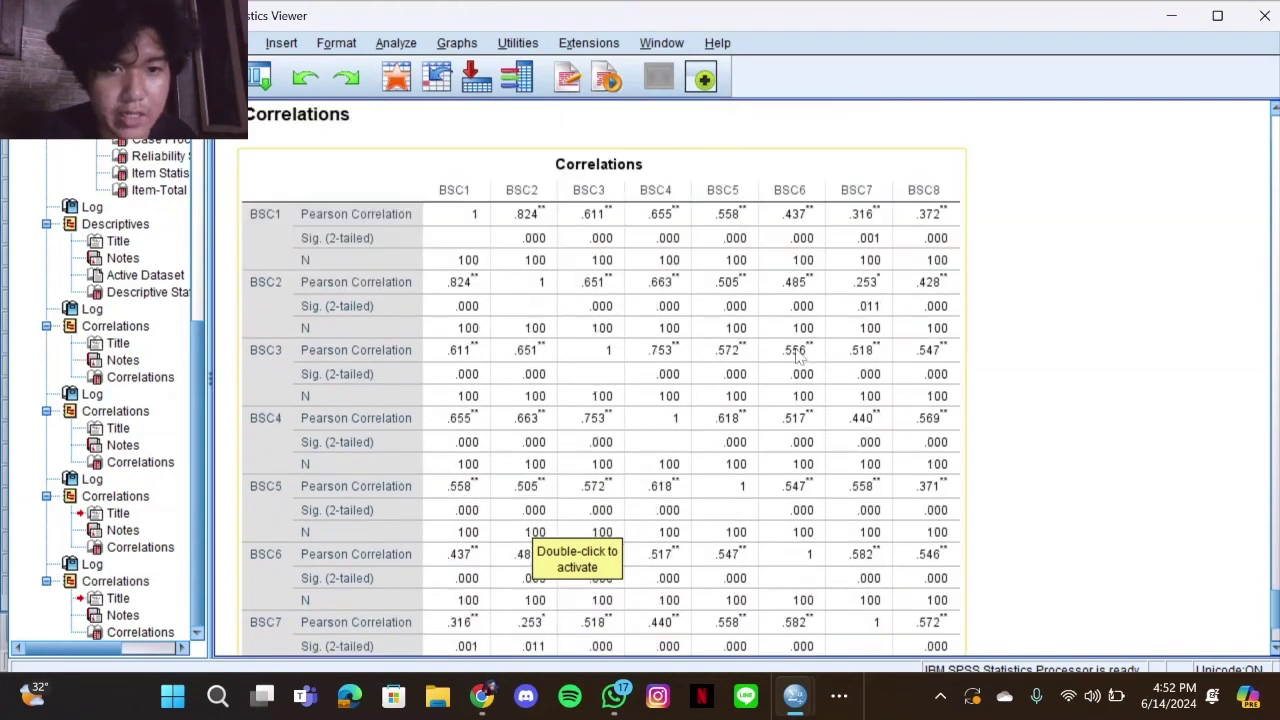
{"action": "scroll", "coordinate": [800, 355], "scroll_direction": "down", "scroll_amount": 2}
{"action": "scroll", "coordinate": [800, 355], "scroll_direction": "down", "scroll_amount": 3}
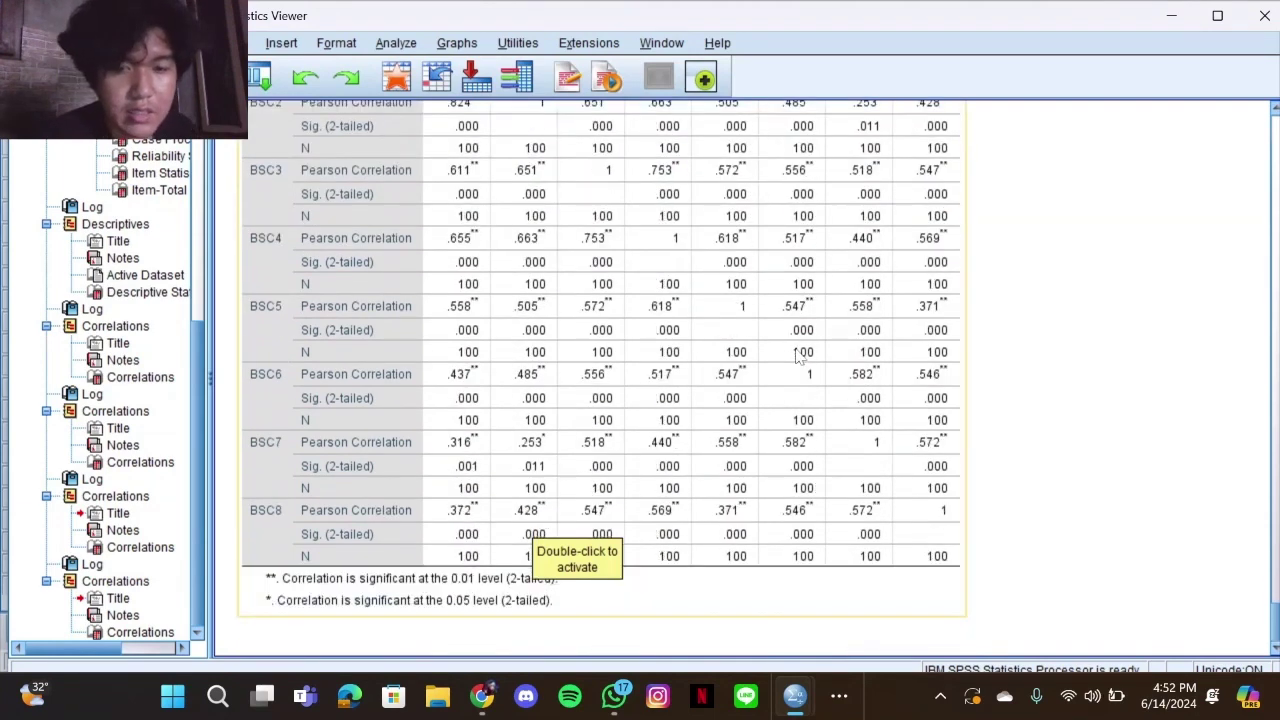
{"action": "scroll", "coordinate": [800, 355], "scroll_direction": "up", "scroll_amount": 5}
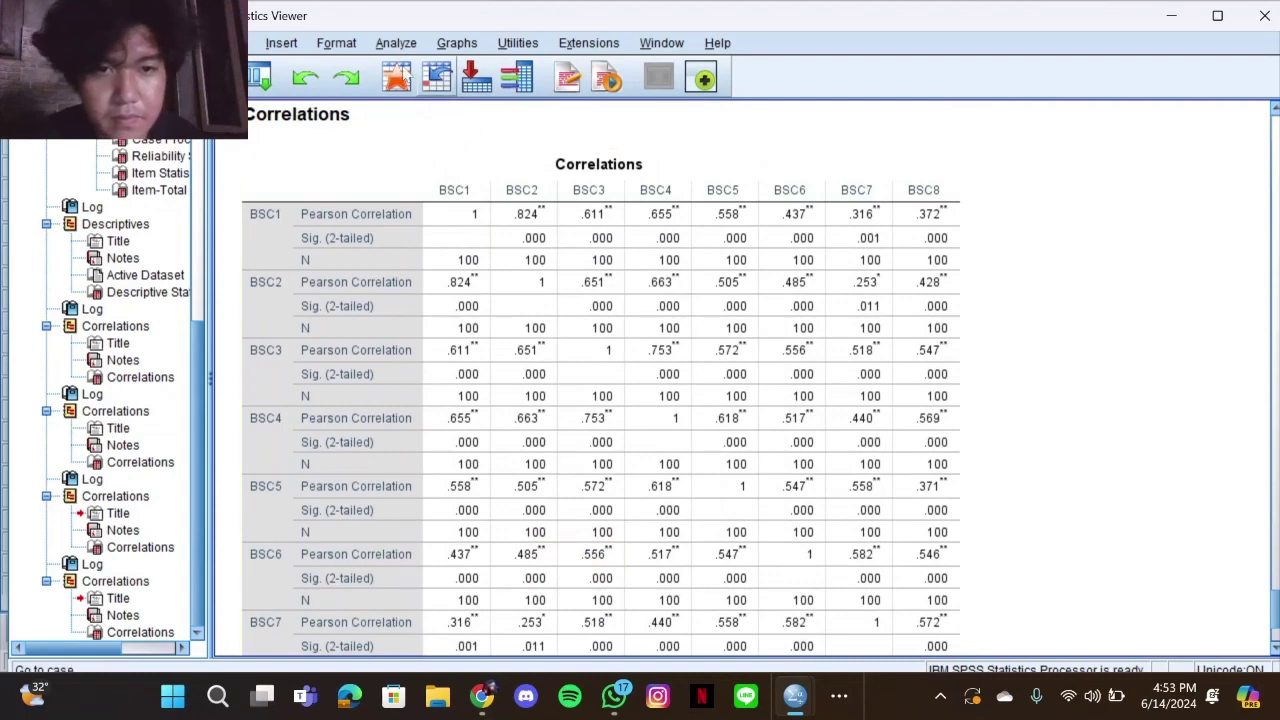
Reopen the Bivariate Correlations setup and remove items BSC1 through BSC8 from its analysis variables
{"action": "left_click", "coordinate": [405, 48]}
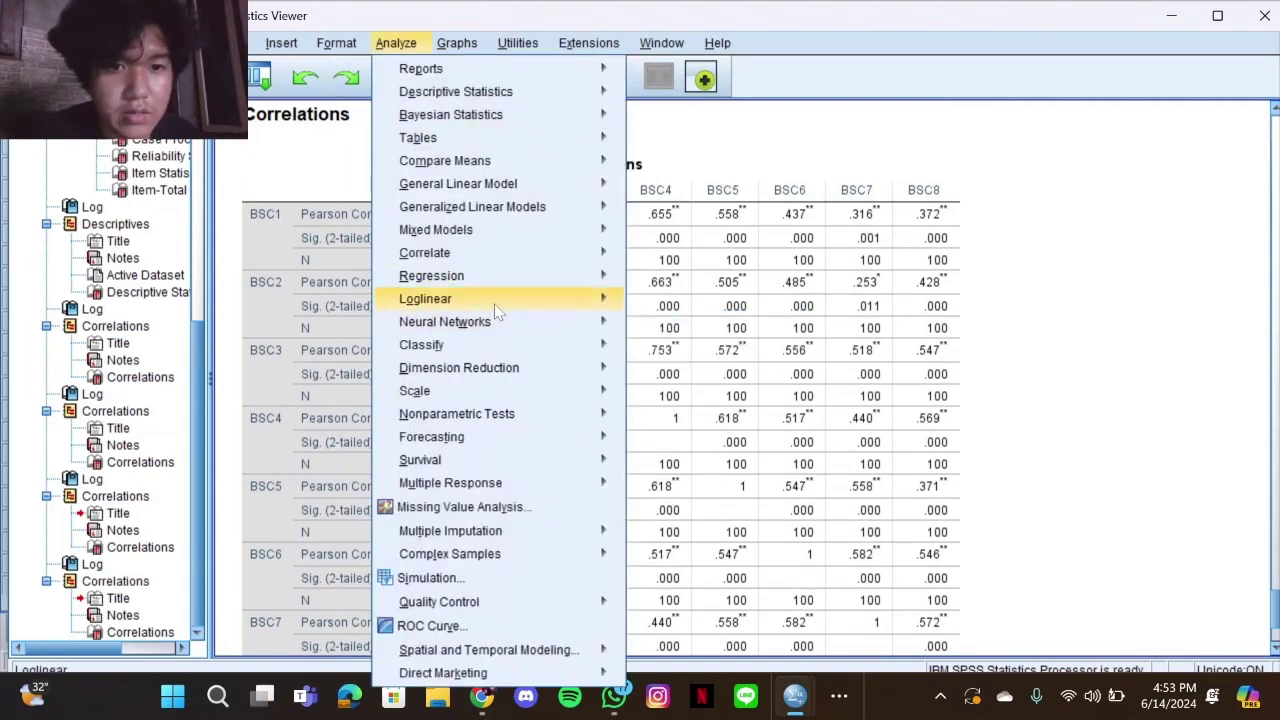
{"action": "mouse_move", "coordinate": [578, 270]}
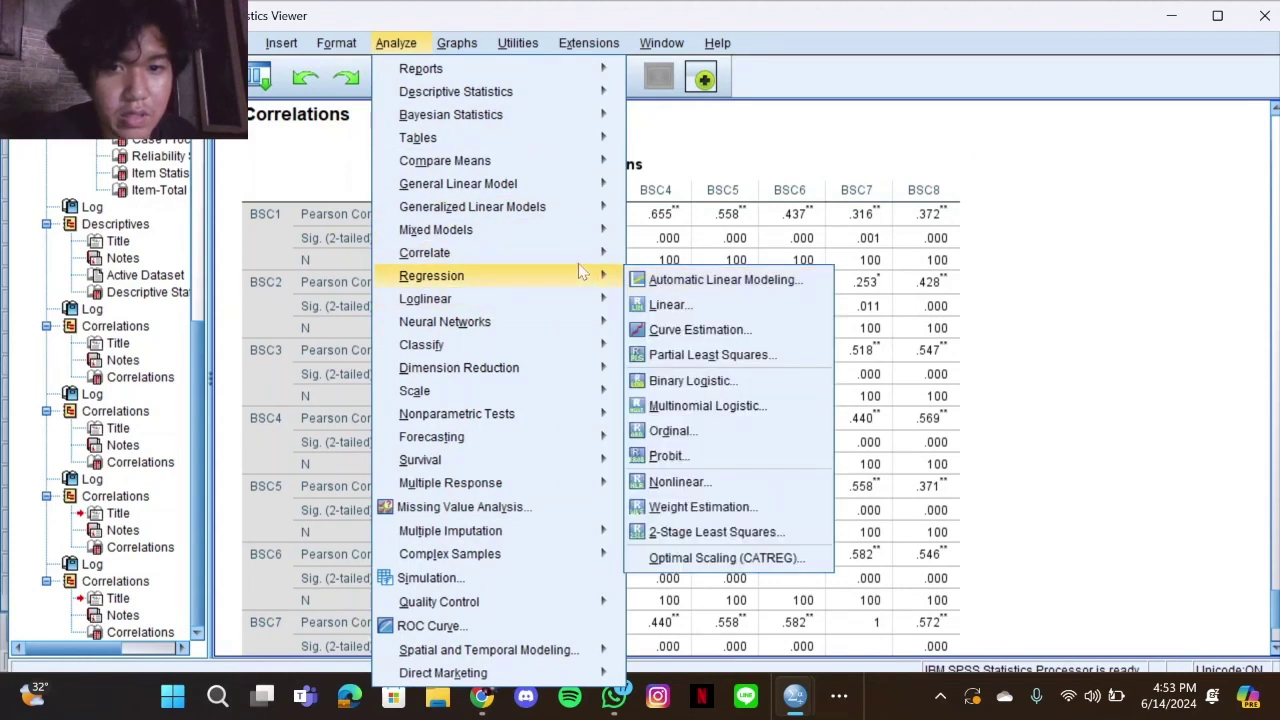
{"action": "left_click", "coordinate": [695, 256]}
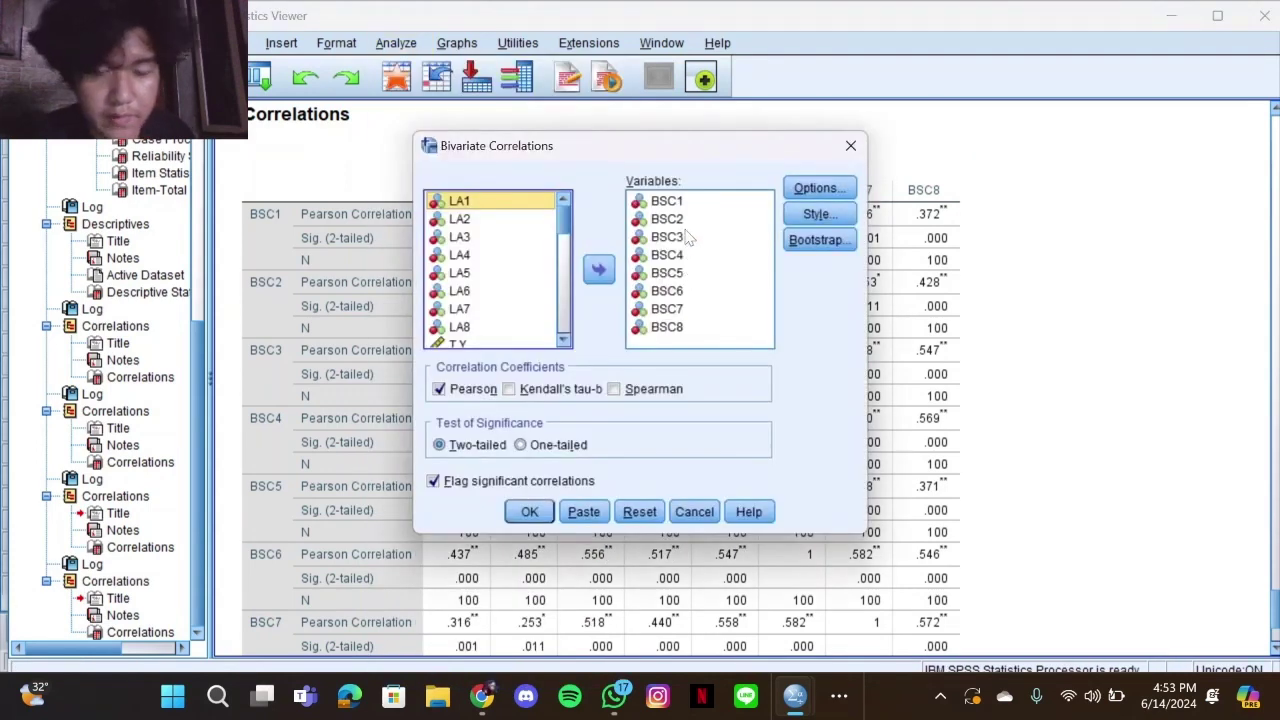
{"action": "left_click_drag", "start_coordinate": [667, 203], "coordinate": [667, 327]}
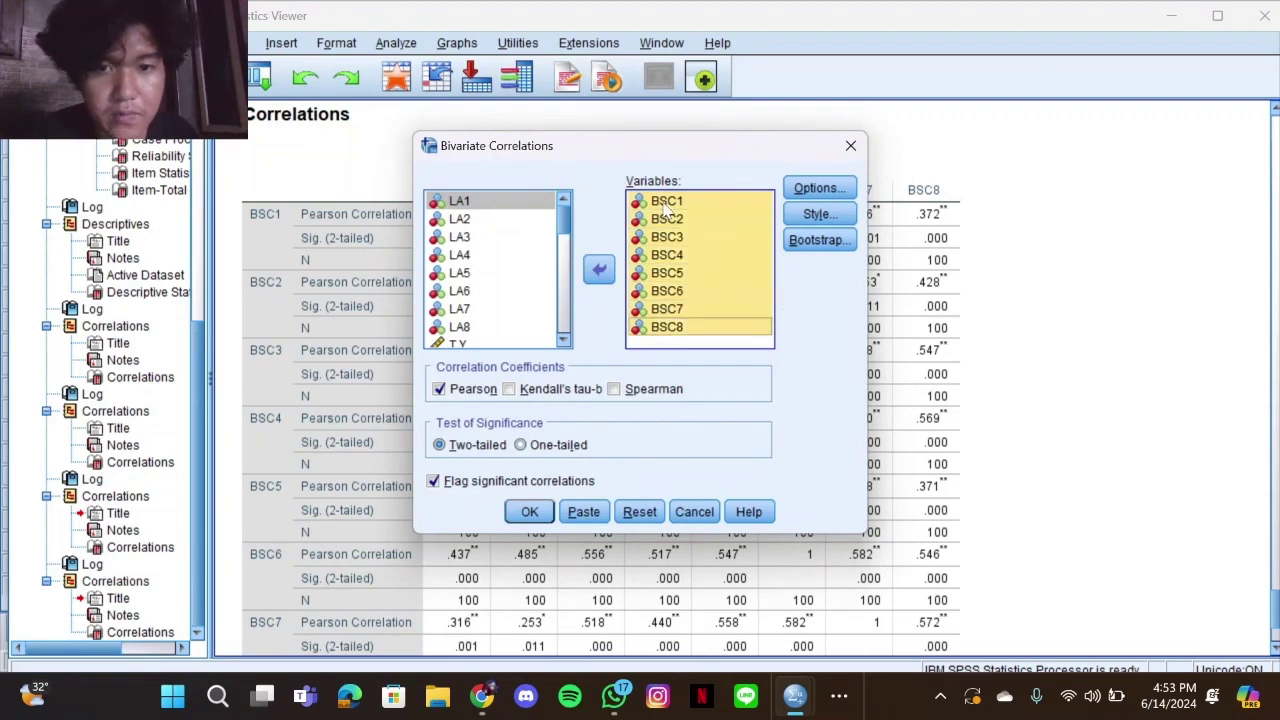
{"action": "left_click", "coordinate": [600, 270]}
Add items JIT1 through JIT8 to the bivariate correlation variables, leaving out the total score T.X4
{"action": "scroll", "coordinate": [481, 318], "scroll_direction": "down", "scroll_amount": 2}
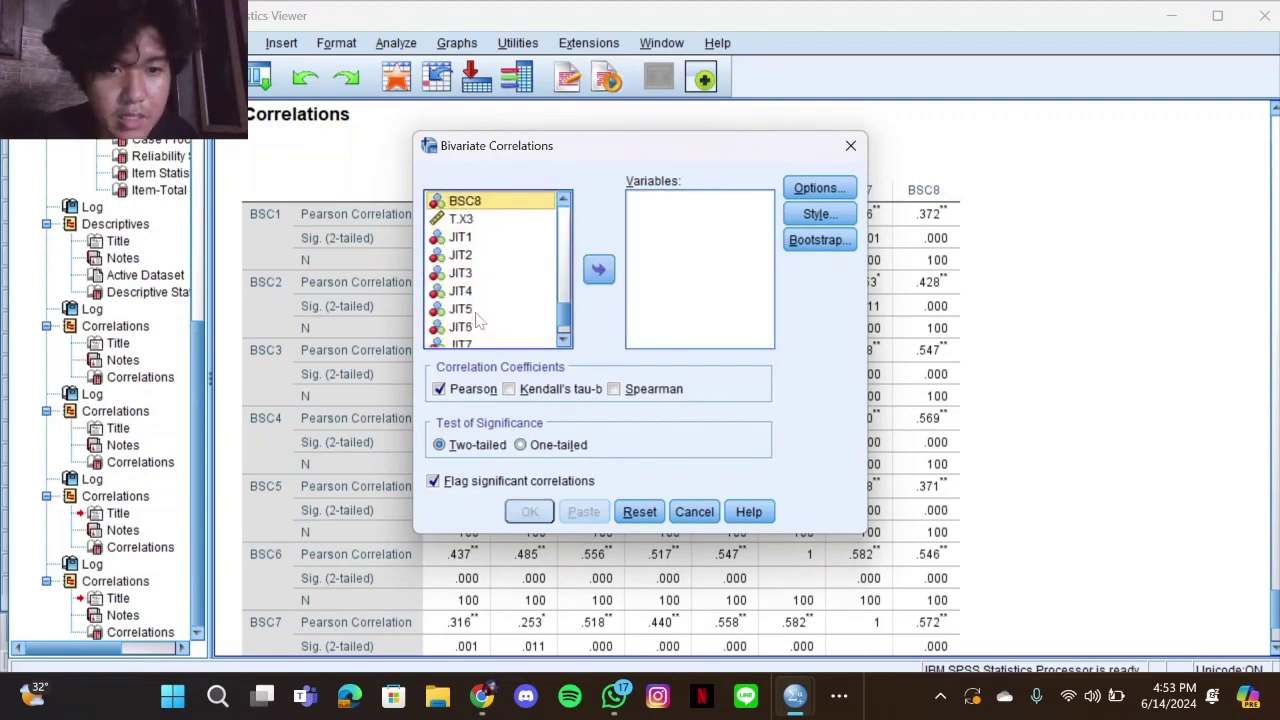
{"action": "left_click", "coordinate": [478, 312]}
{"action": "left_click_drag", "start_coordinate": [463, 238], "coordinate": [466, 252]}
{"action": "key", "text": "shift+Down"}
{"action": "key", "text": "shift+Down"}
{"action": "key", "text": "shift+Down"}
{"action": "key", "text": "shift+Down"}
{"action": "key", "text": "shift+Down"}
{"action": "key", "text": "shift+Down"}
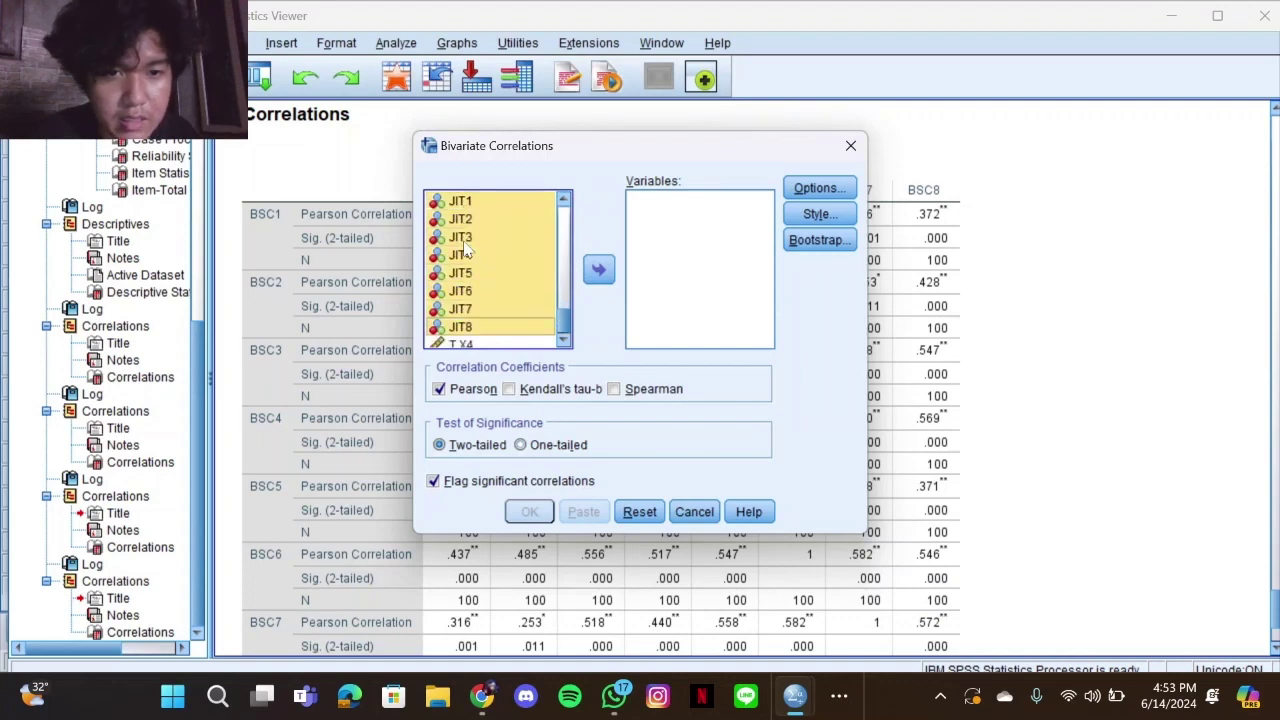
{"action": "left_click", "coordinate": [599, 269]}
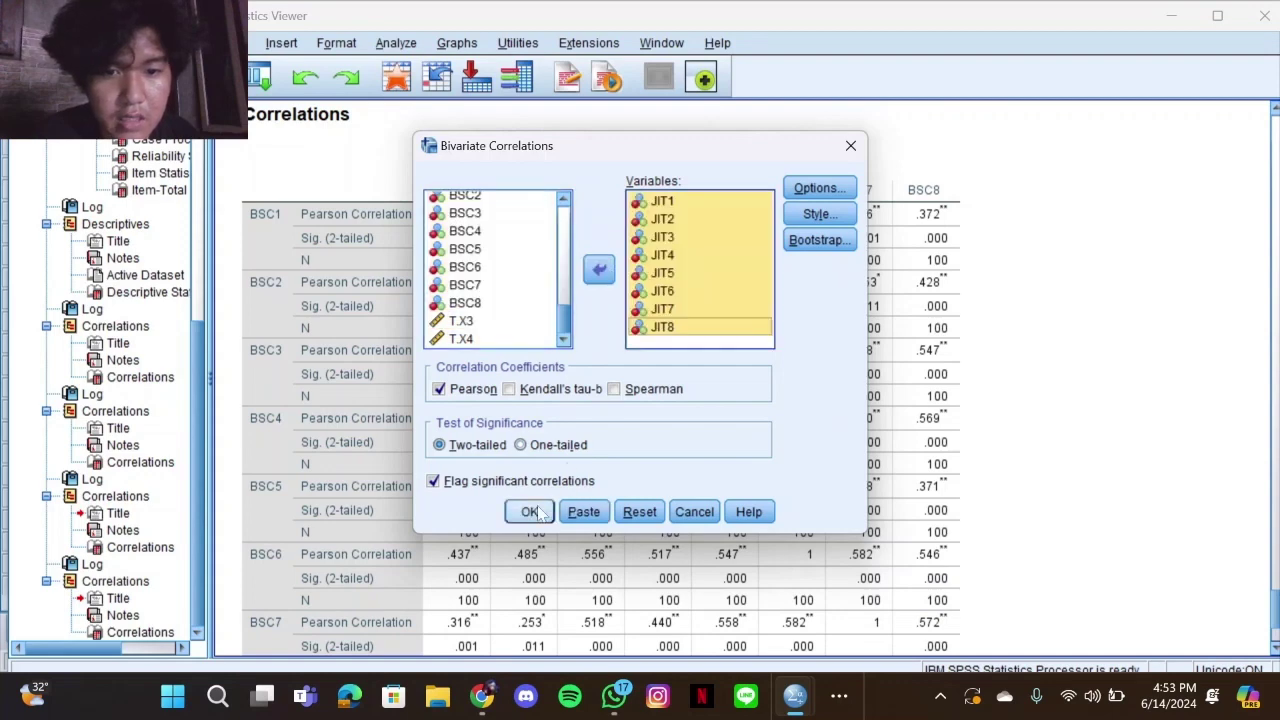
Run the two-tailed Pearson correlation on JIT1 through JIT8 and review its correlation table
{"action": "left_click", "coordinate": [536, 512]}
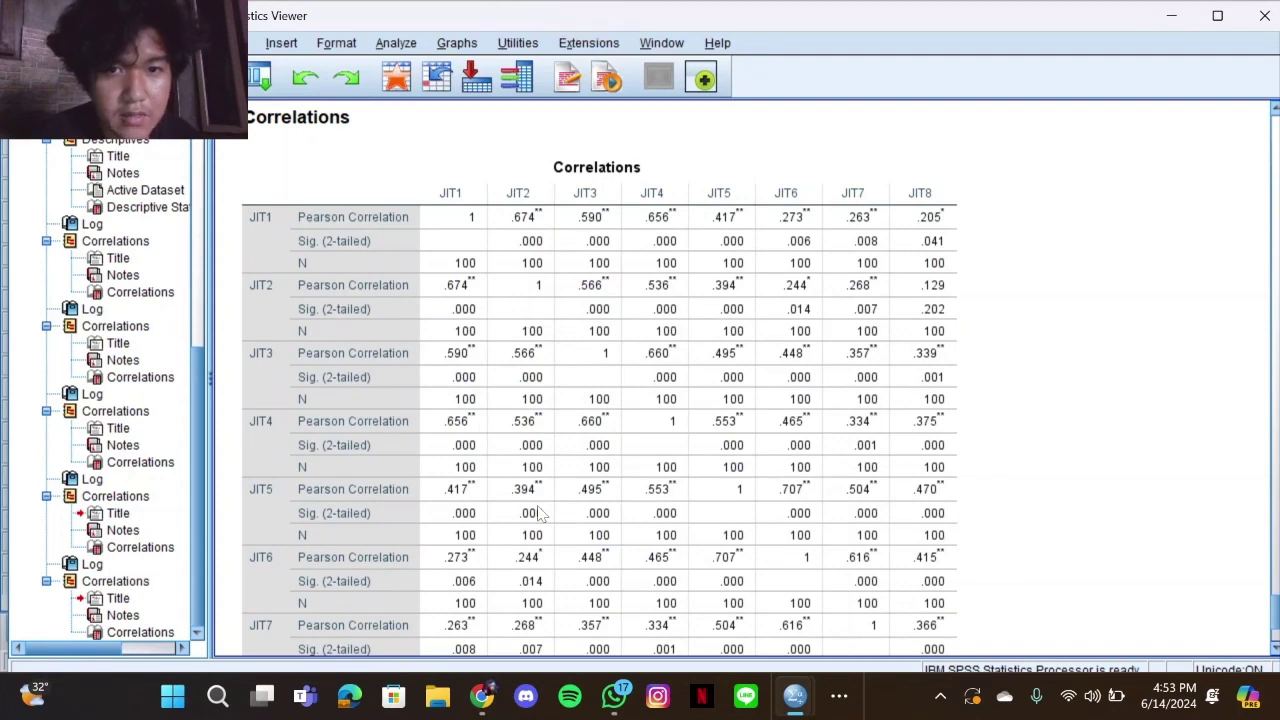
{"action": "scroll", "coordinate": [550, 490], "scroll_direction": "down", "scroll_amount": 3}
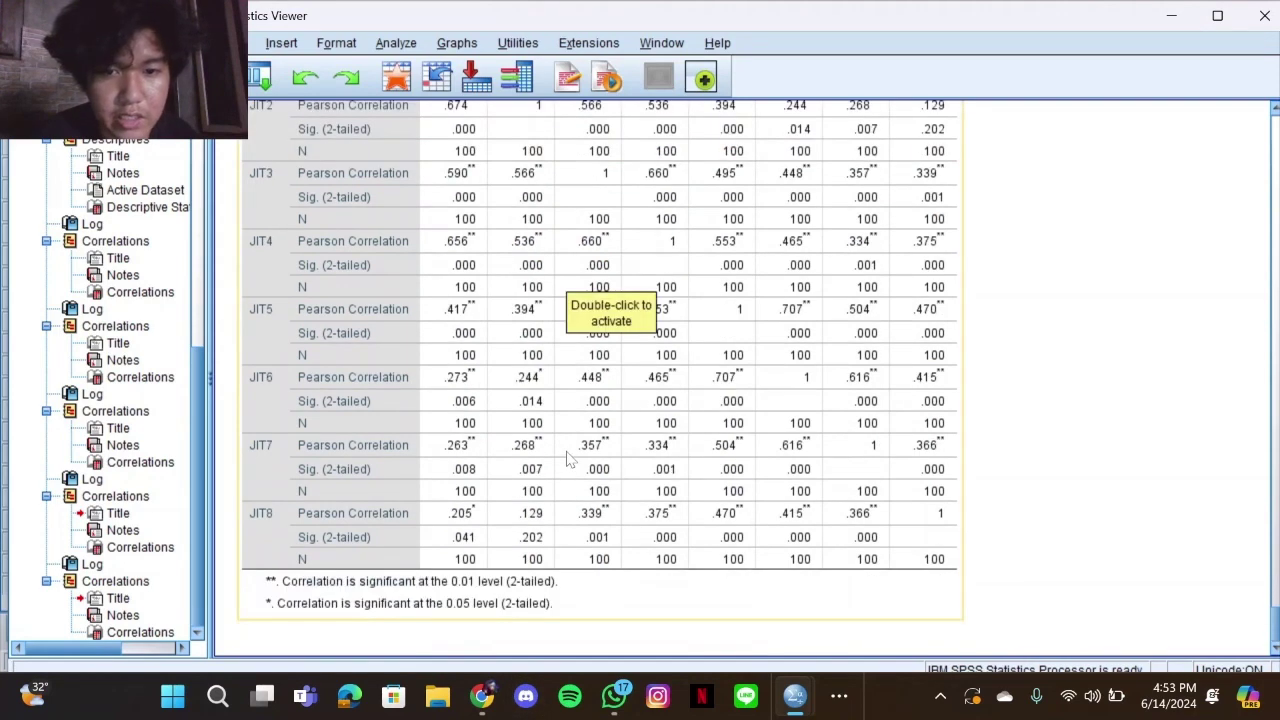
{"action": "scroll", "coordinate": [567, 457], "scroll_direction": "up", "scroll_amount": 1}
{"action": "scroll", "coordinate": [567, 457], "scroll_direction": "up", "scroll_amount": 4}
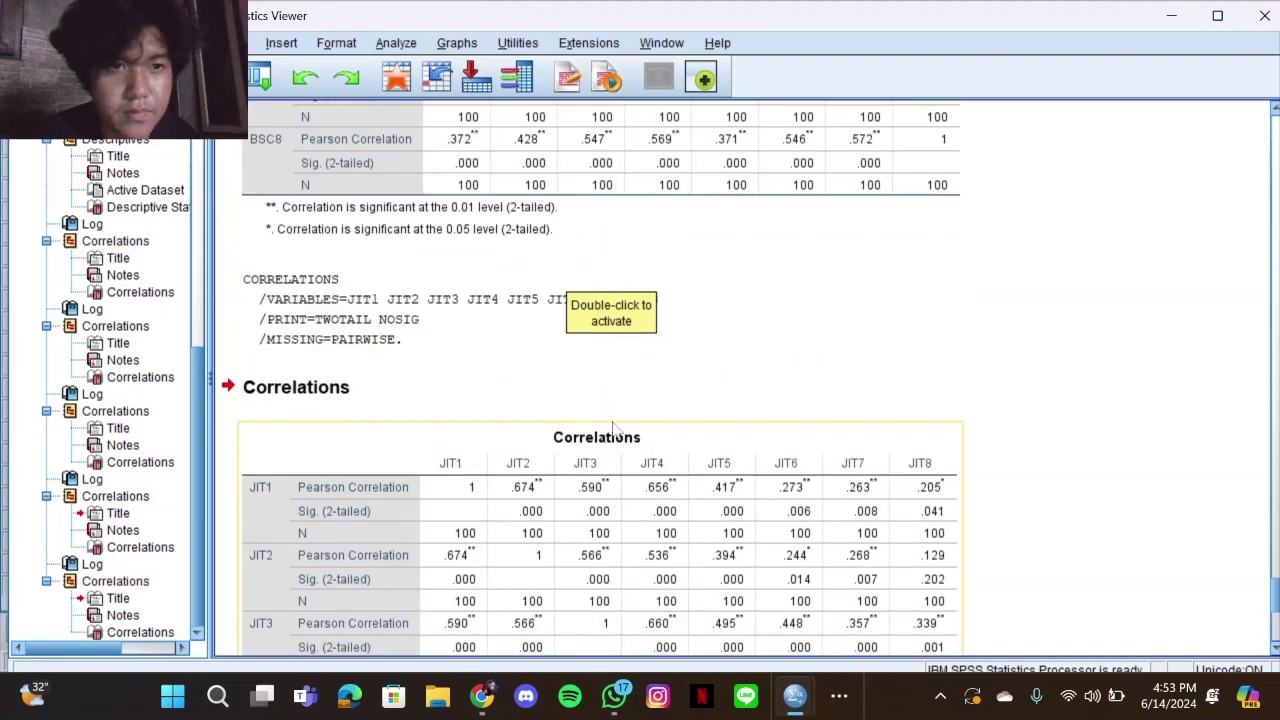
{"action": "scroll", "coordinate": [567, 457], "scroll_direction": "down", "scroll_amount": 5}
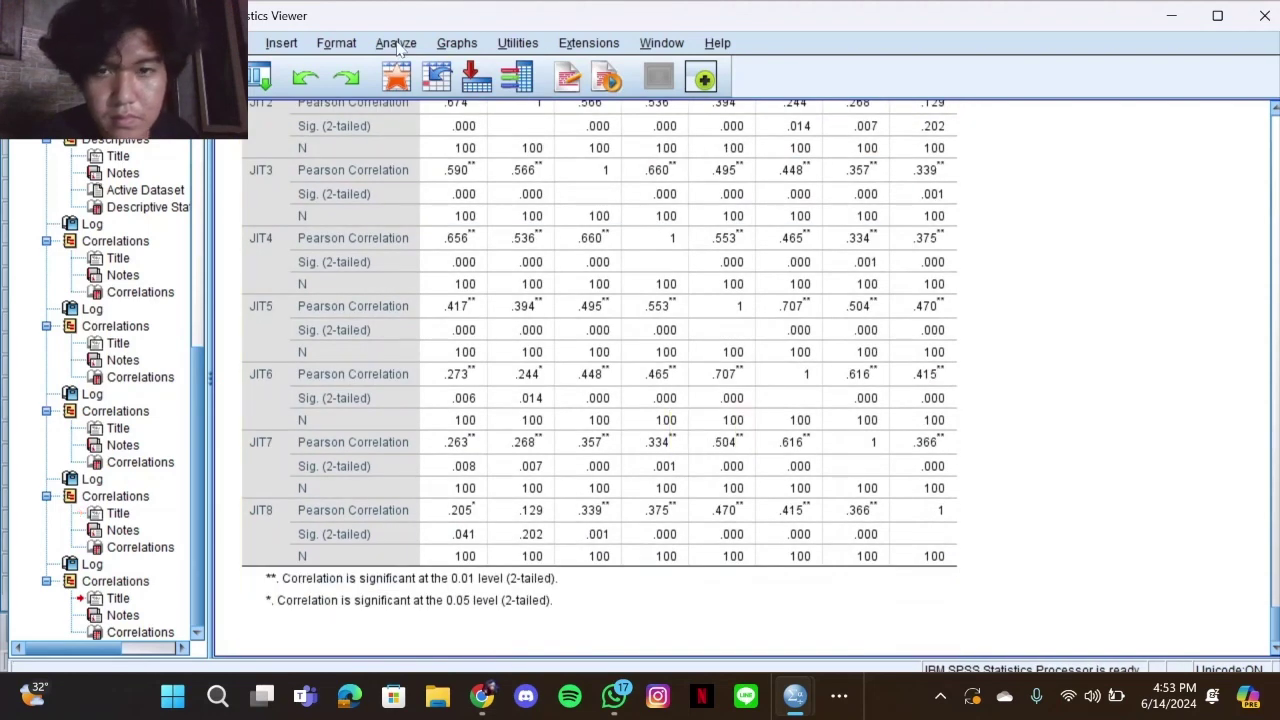
Run a Reliability Analysis with the Alpha model on items LA1 through LA8, leaving out the total score T.Y
{"action": "left_click", "coordinate": [397, 45]}
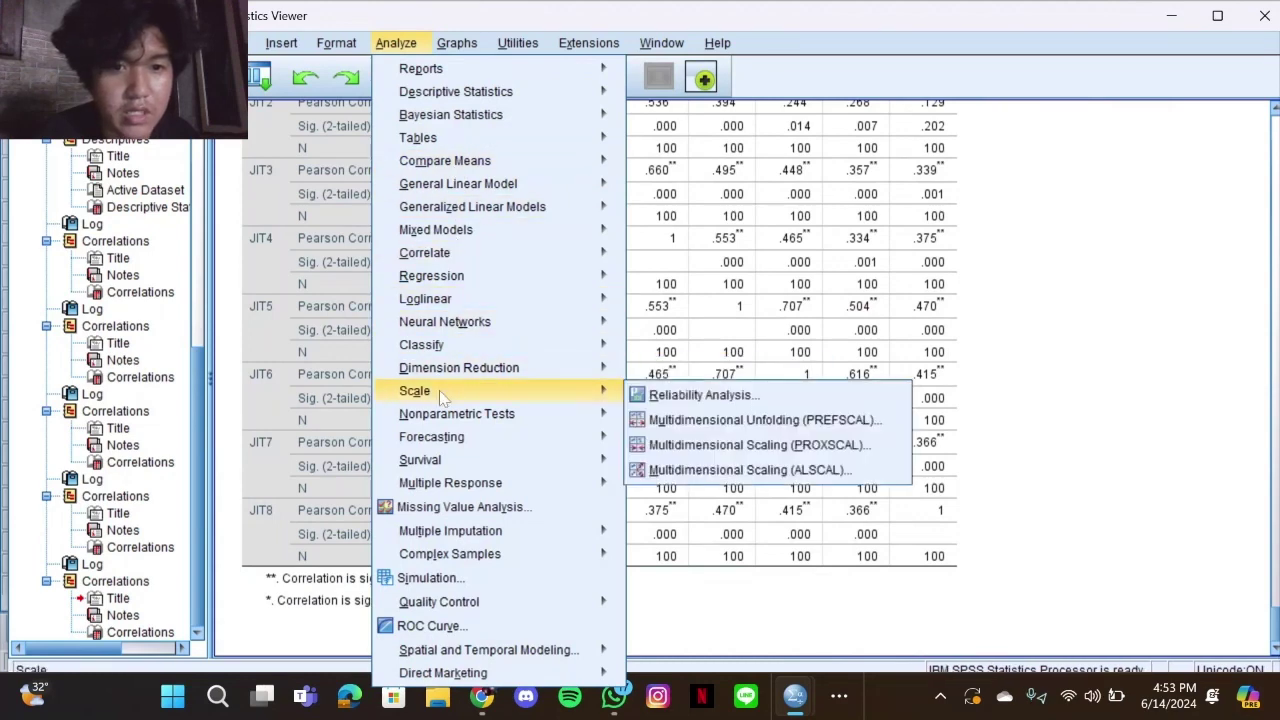
{"action": "mouse_move", "coordinate": [571, 398]}
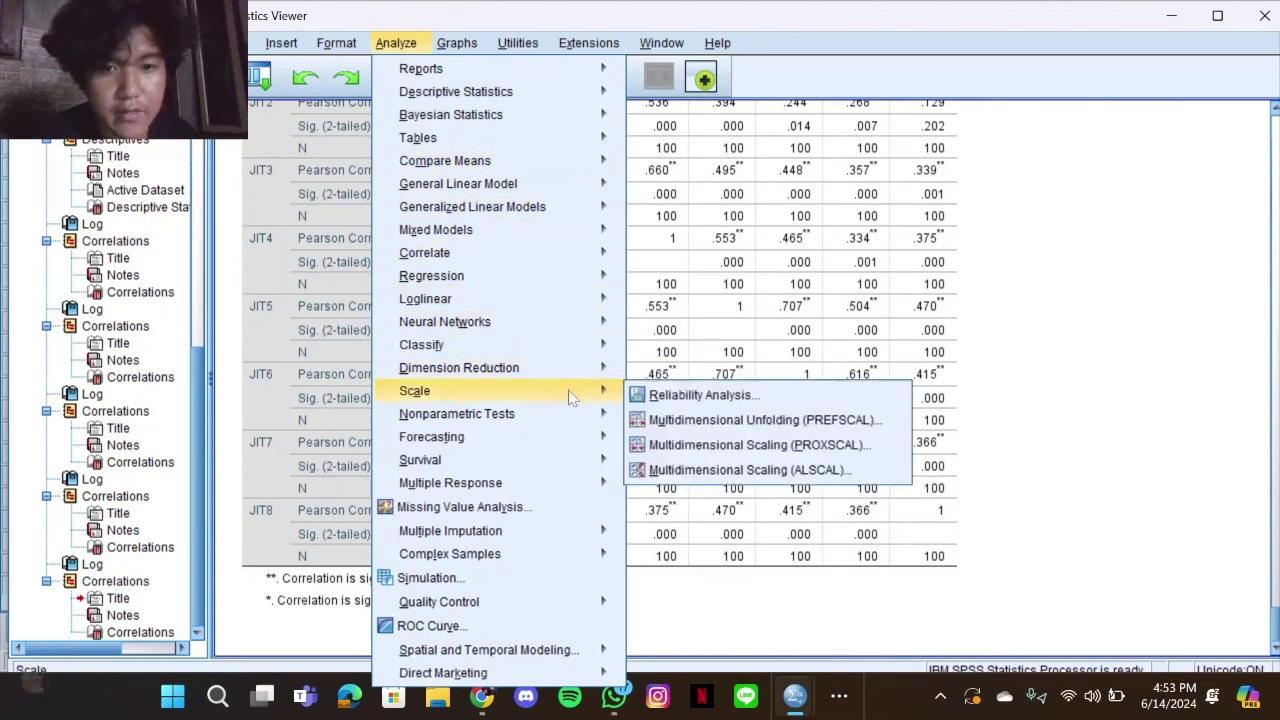
{"action": "left_click", "coordinate": [697, 396]}
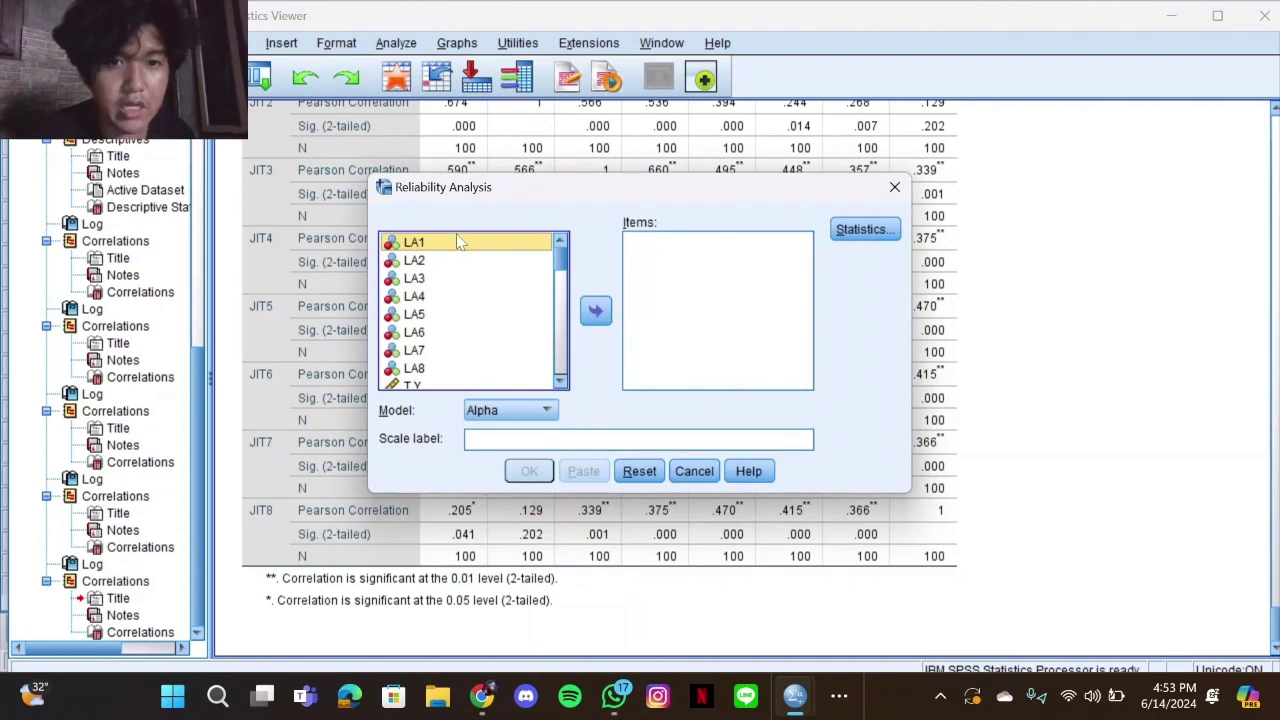
{"action": "key", "text": "shift+Down"}
{"action": "key", "text": "shift+Down"}
{"action": "key", "text": "shift+Down"}
{"action": "key", "text": "shift+Down"}
{"action": "key", "text": "shift+Down"}
{"action": "key", "text": "shift+Down"}
{"action": "key", "text": "shift+Down"}
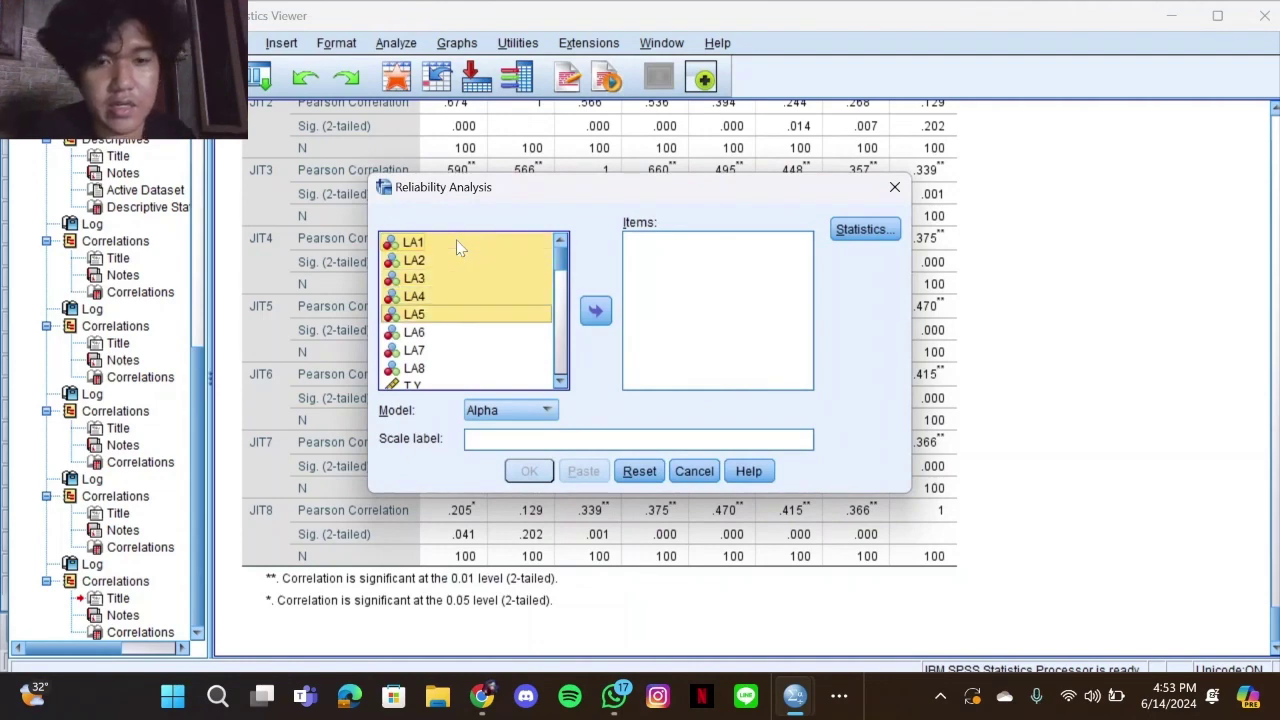
{"action": "left_click", "coordinate": [606, 314]}
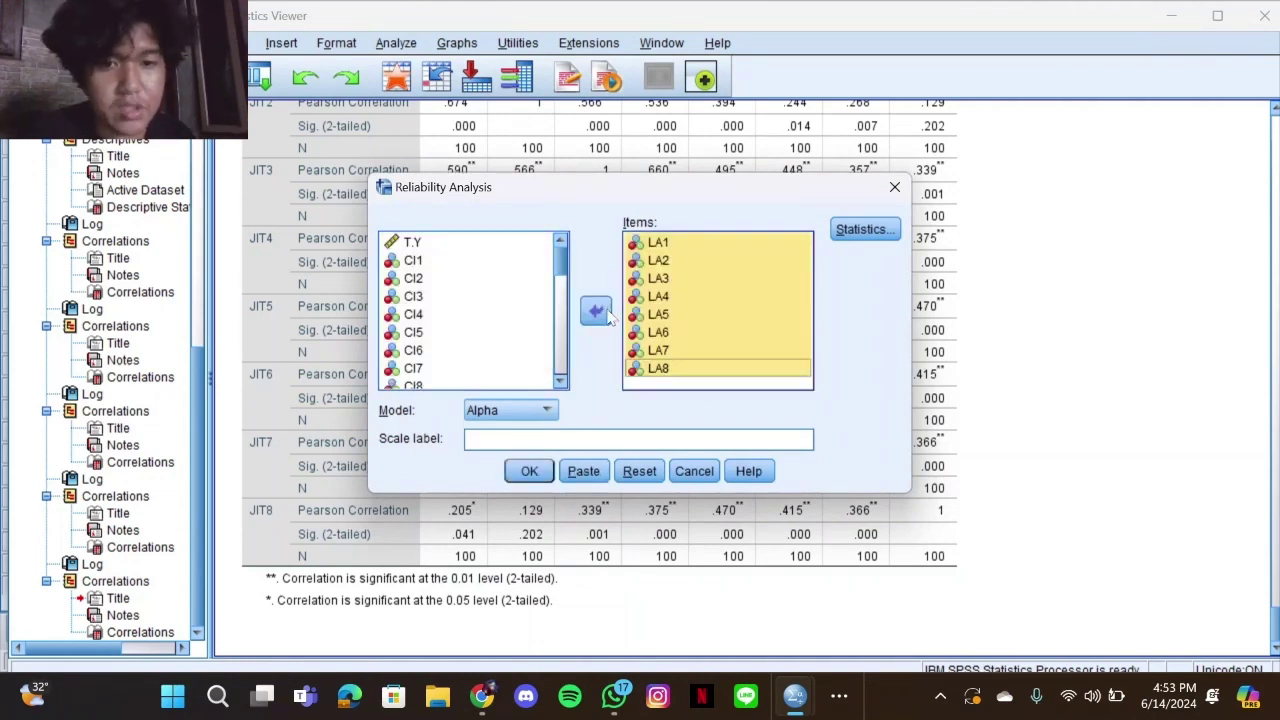
{"action": "left_click", "coordinate": [529, 471]}
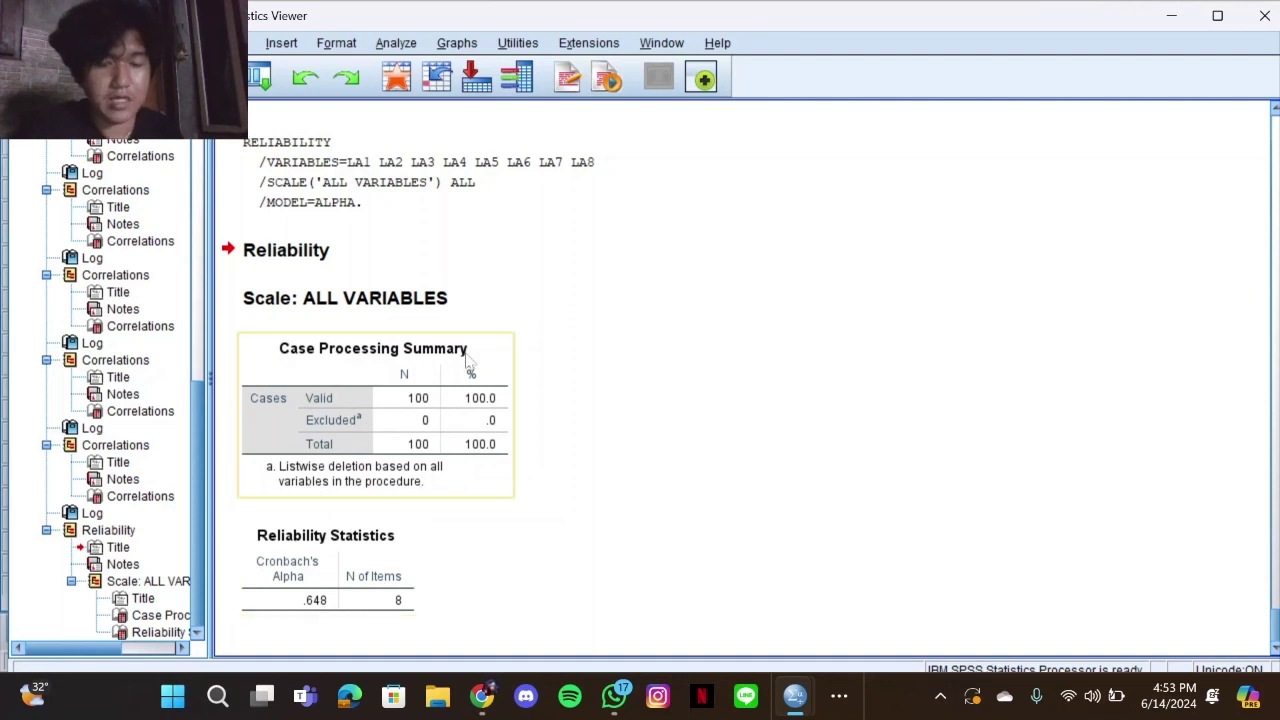
Reopen the Reliability Analysis setup and remove items LA1 through LA8 from its analysis items
{"action": "left_click", "coordinate": [410, 43]}
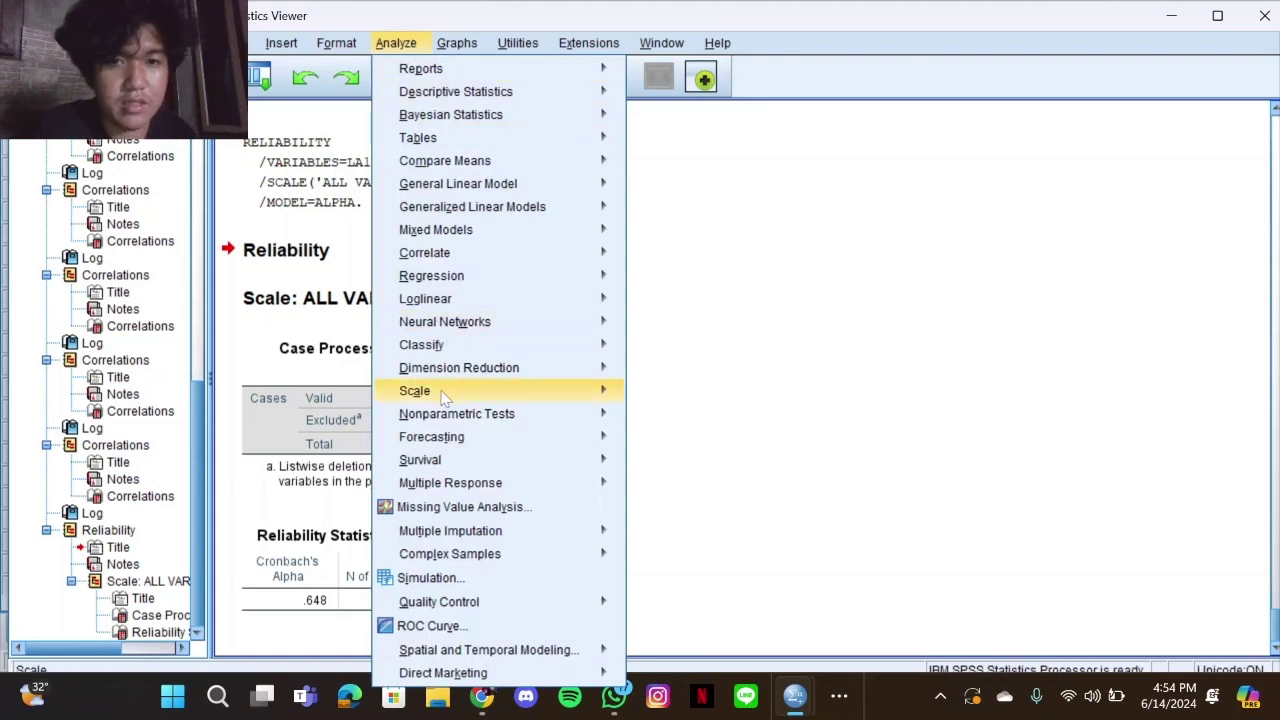
{"action": "mouse_move", "coordinate": [444, 396]}
{"action": "left_click", "coordinate": [662, 395]}
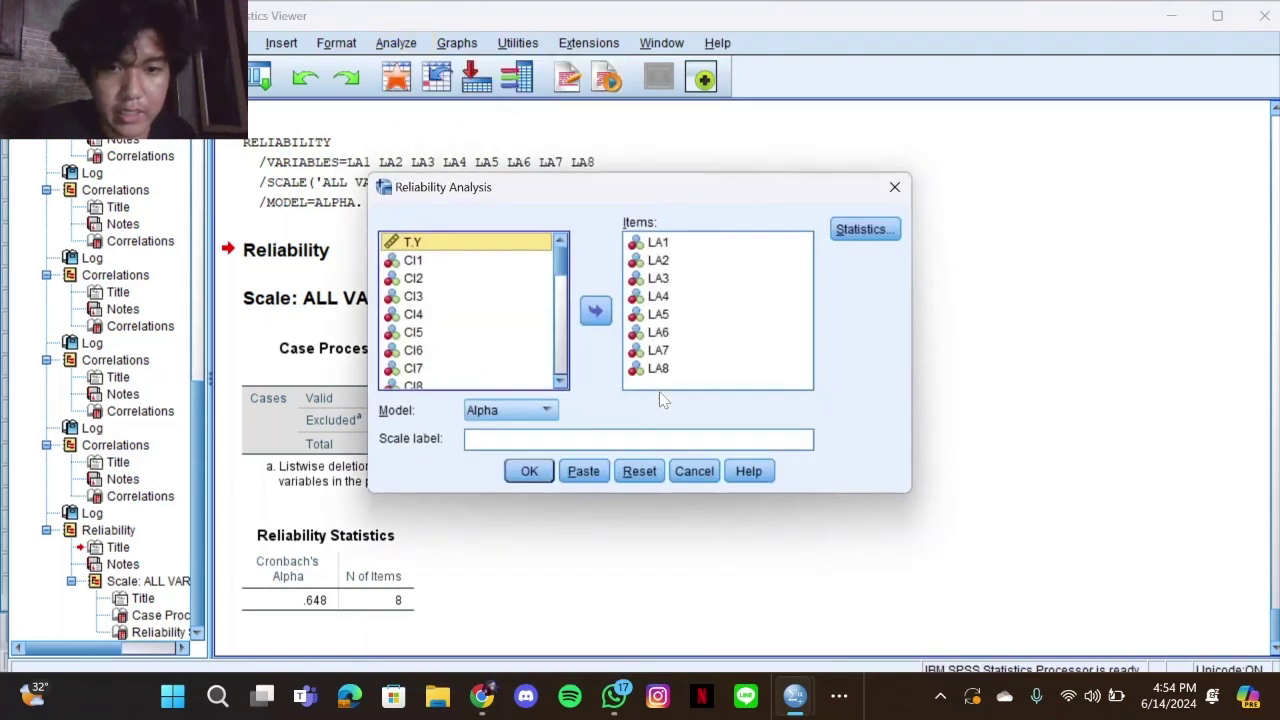
{"action": "left_click_drag", "start_coordinate": [677, 247], "coordinate": [677, 253]}
{"action": "key", "text": "shift+Down"}
{"action": "key", "text": "shift+Down"}
{"action": "key", "text": "shift+Down"}
{"action": "key", "text": "shift+Down"}
{"action": "key", "text": "shift+Down"}
{"action": "key", "text": "shift+Down"}
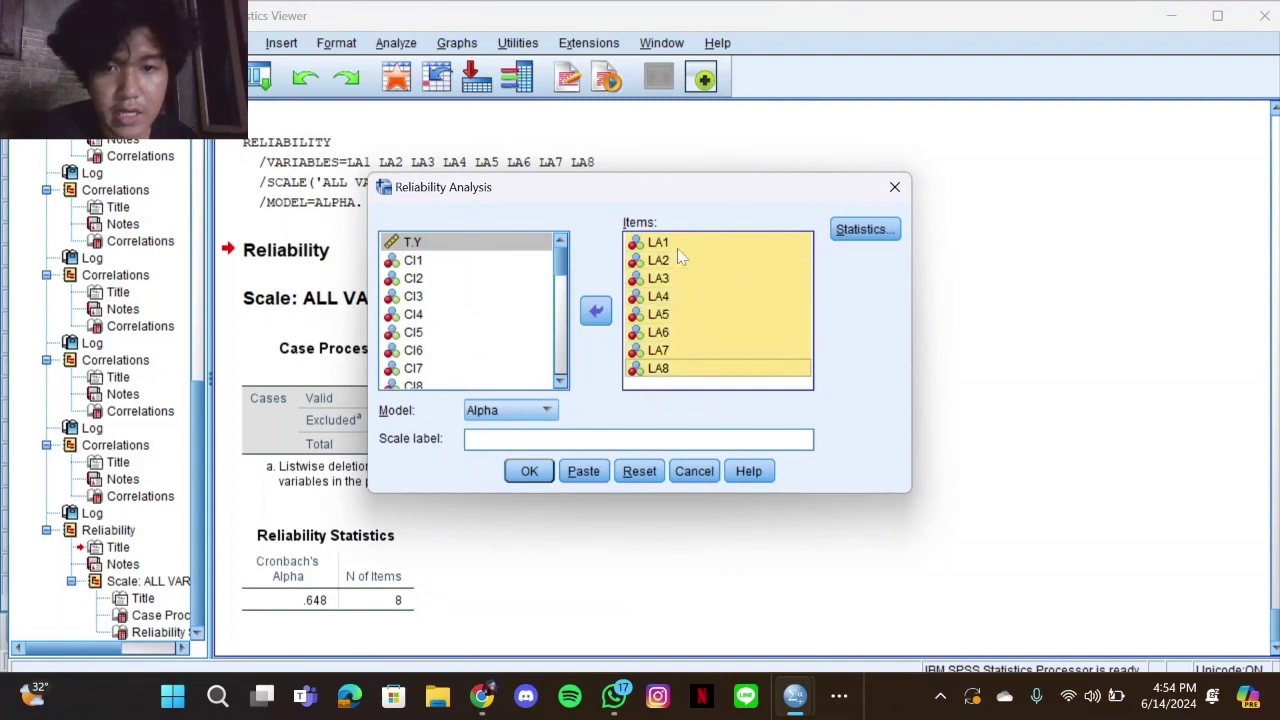
{"action": "left_click", "coordinate": [595, 311]}
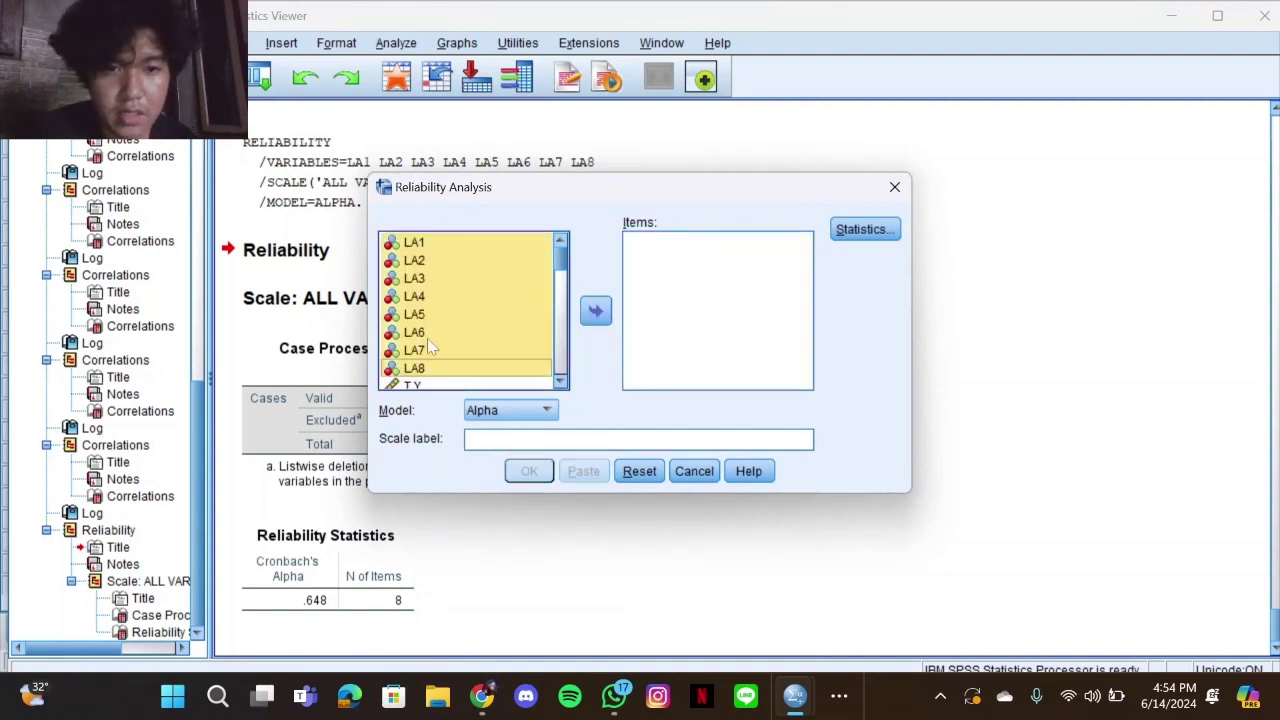
Add items CI1 through CI8 to the reliability analysis items, leaving out the total score T.X1
{"action": "scroll", "coordinate": [427, 338], "scroll_direction": "down", "scroll_amount": 3}
{"action": "scroll", "coordinate": [430, 312], "scroll_direction": "up", "scroll_amount": 1}
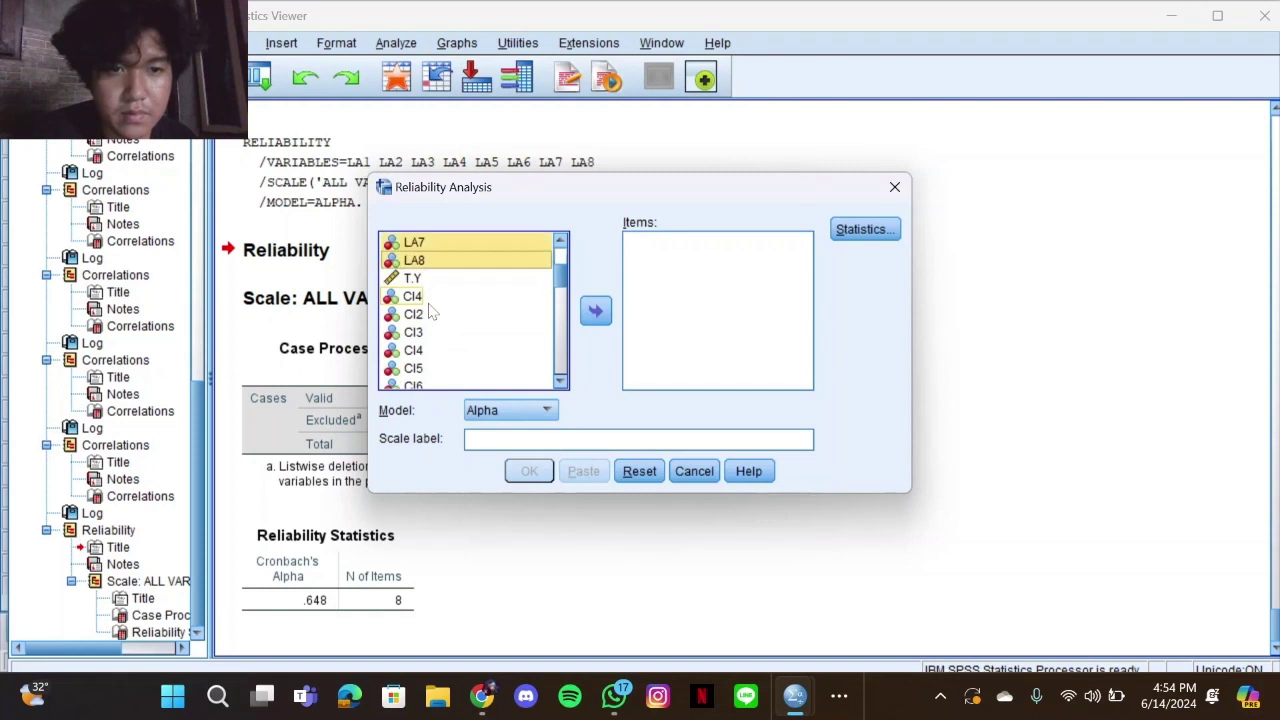
{"action": "left_click", "coordinate": [420, 298]}
{"action": "key", "text": "shift+Down"}
{"action": "key", "text": "shift+Down"}
{"action": "key", "text": "shift+Down"}
{"action": "key", "text": "shift+Down"}
{"action": "key", "text": "shift+Down"}
{"action": "key", "text": "shift+Down"}
{"action": "key", "text": "shift+Down"}
{"action": "key", "text": "shift+Down"}
{"action": "key", "text": "shift+Down"}
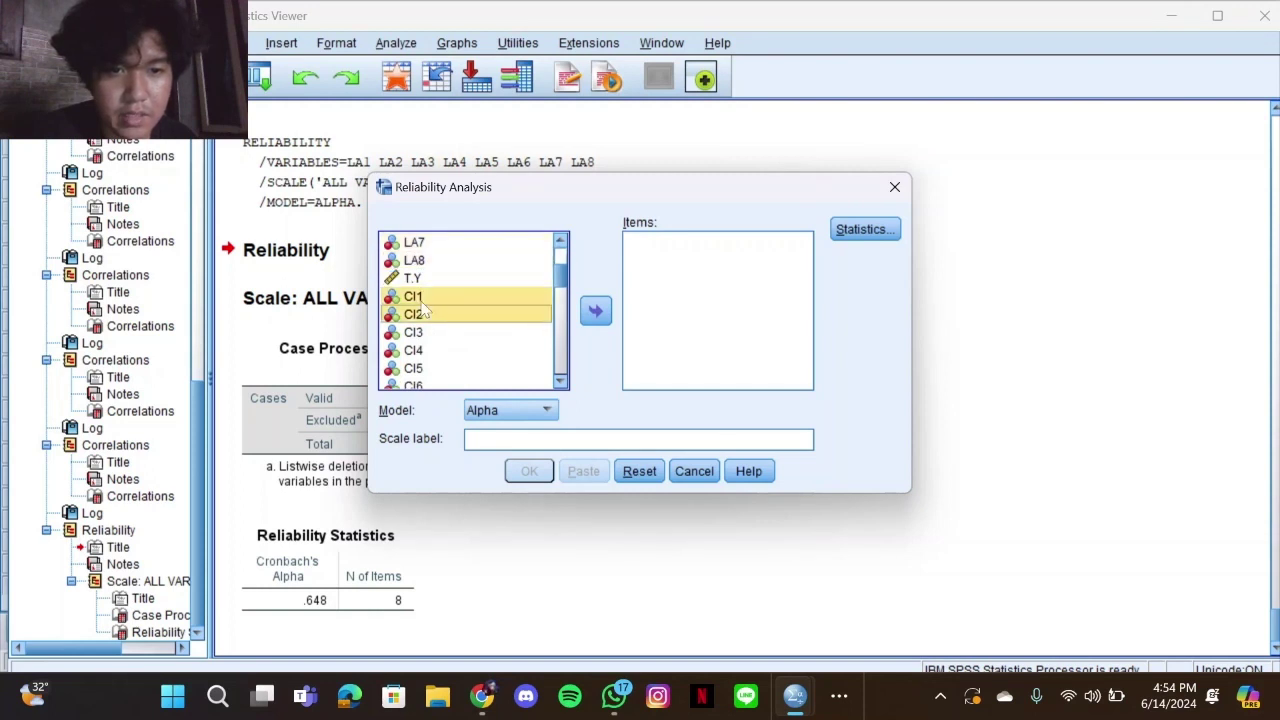
{"action": "key", "text": "shift+Up"}
{"action": "key", "text": "shift+Up"}
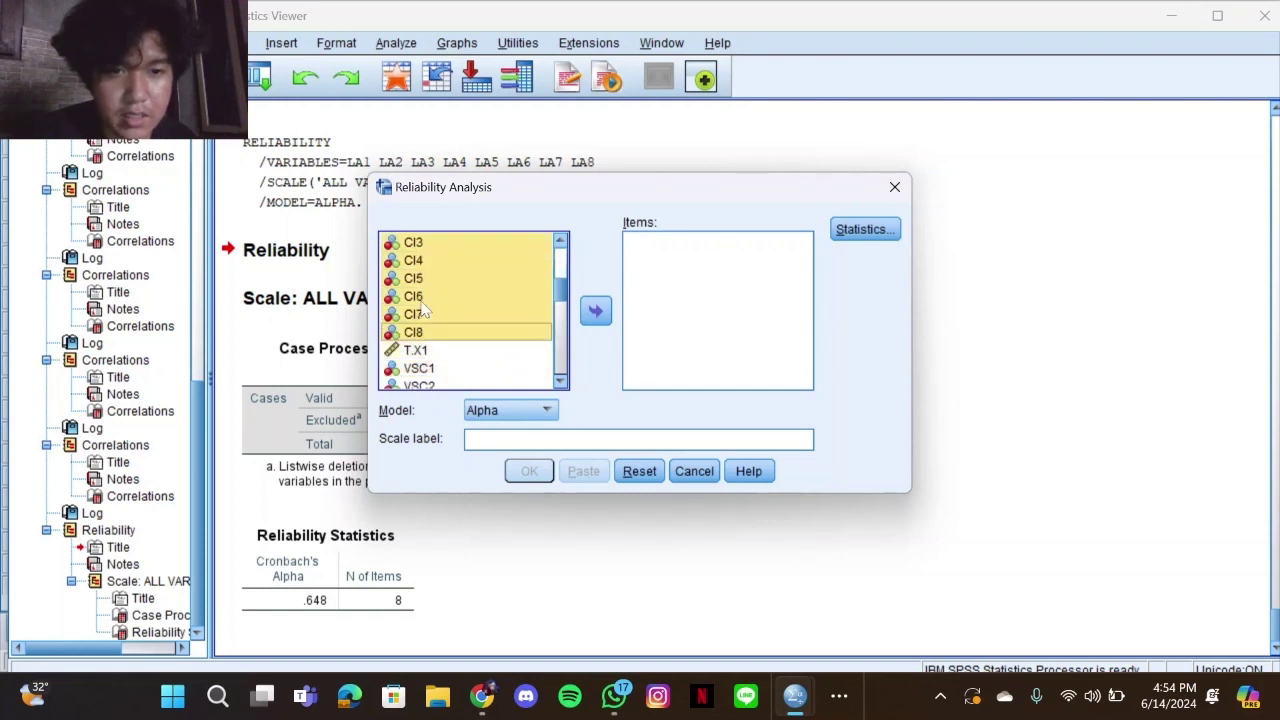
{"action": "left_click", "coordinate": [597, 311]}
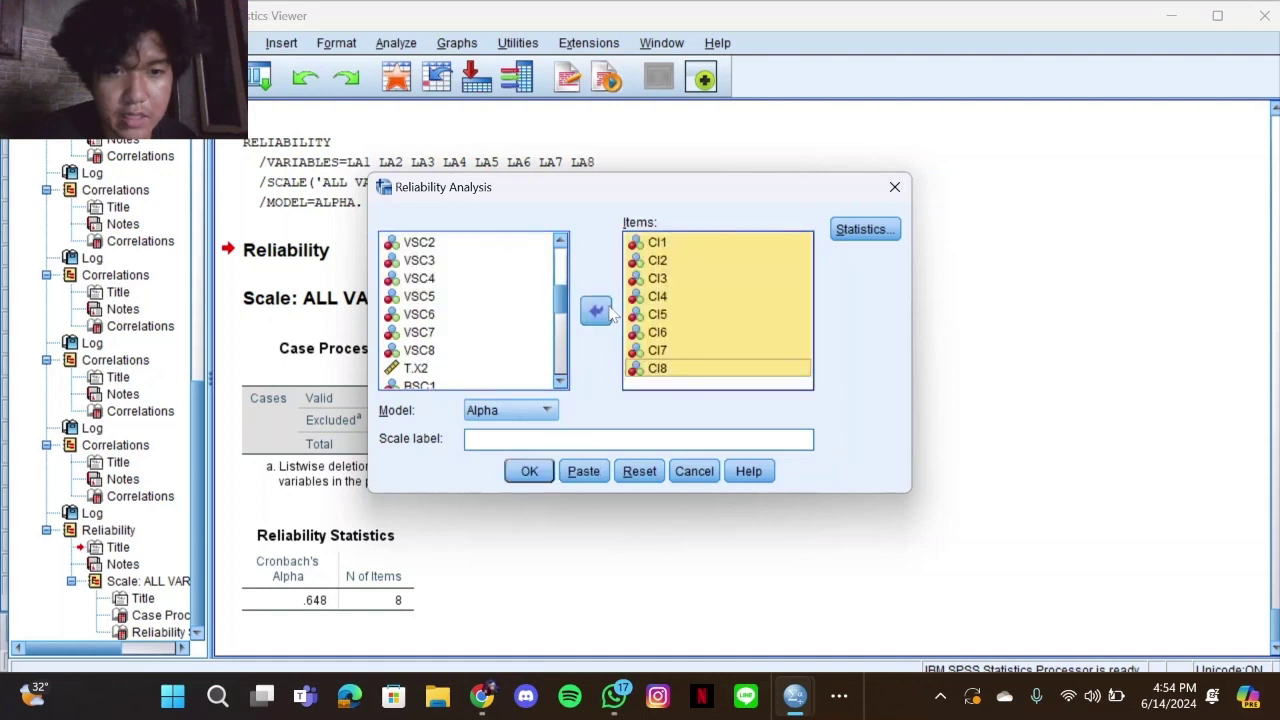
Run the Alpha reliability analysis on CI1 through CI8 and review its reliability statistics
{"action": "left_click", "coordinate": [529, 471]}
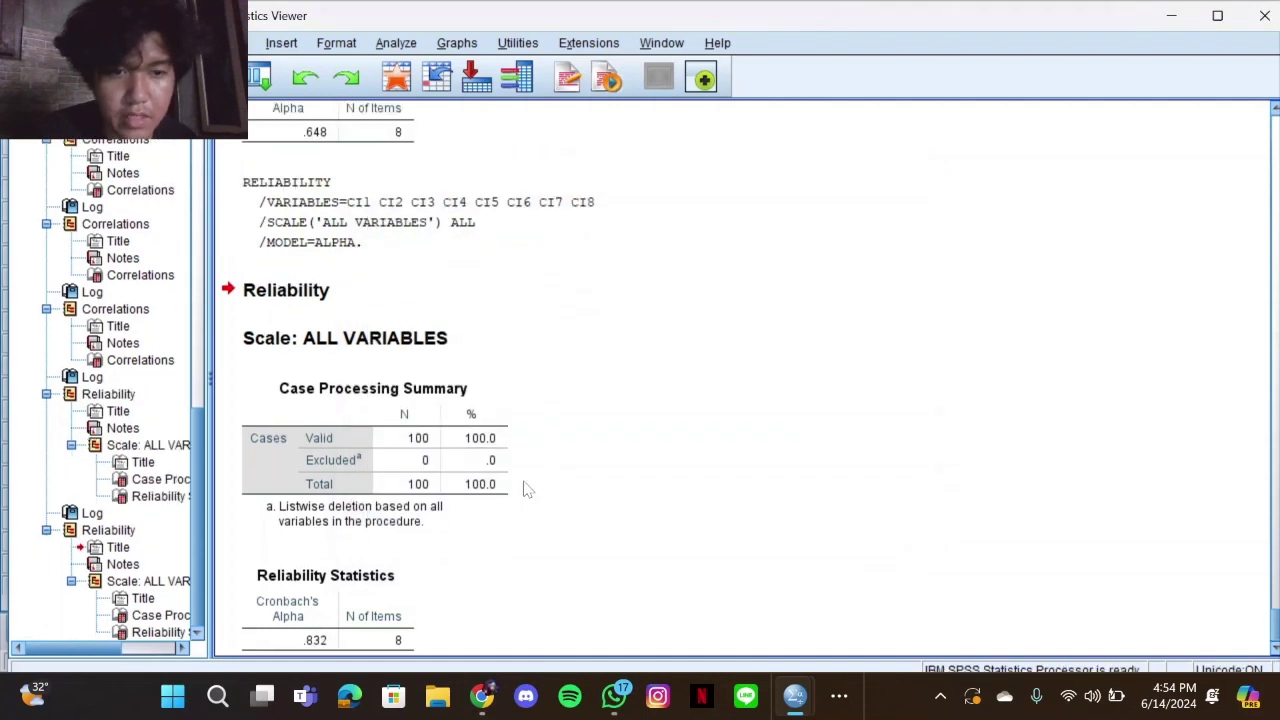
{"action": "scroll", "coordinate": [528, 489], "scroll_direction": "down", "scroll_amount": 1}
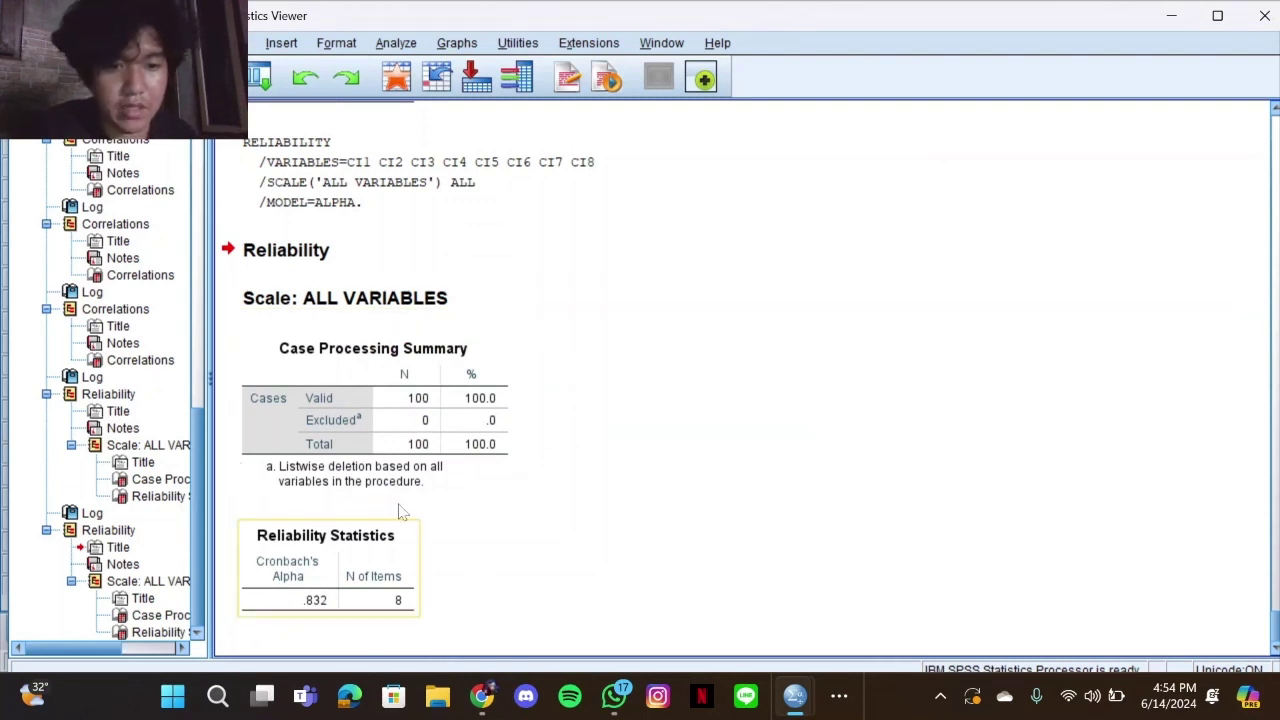
Reopen the Reliability Analysis setup and remove items CI1 through CI8 from its analysis items
{"action": "left_click", "coordinate": [405, 45]}
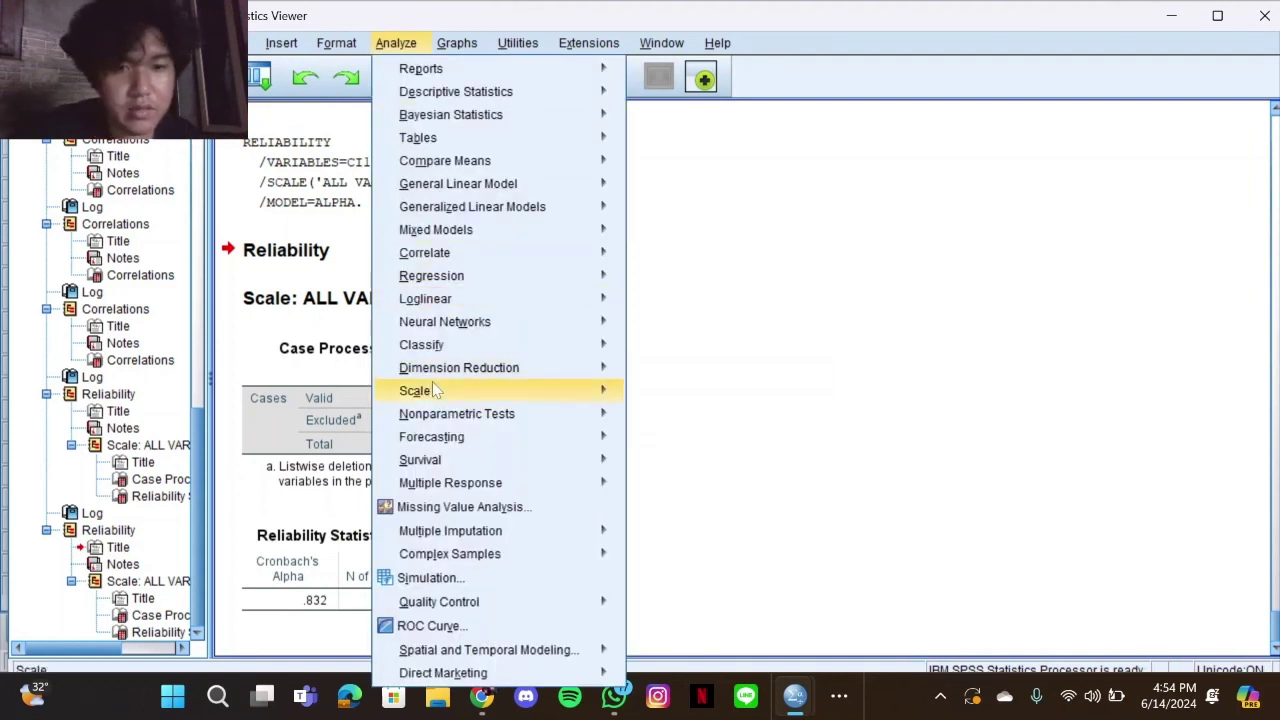
{"action": "mouse_move", "coordinate": [436, 392]}
{"action": "left_click", "coordinate": [678, 397]}
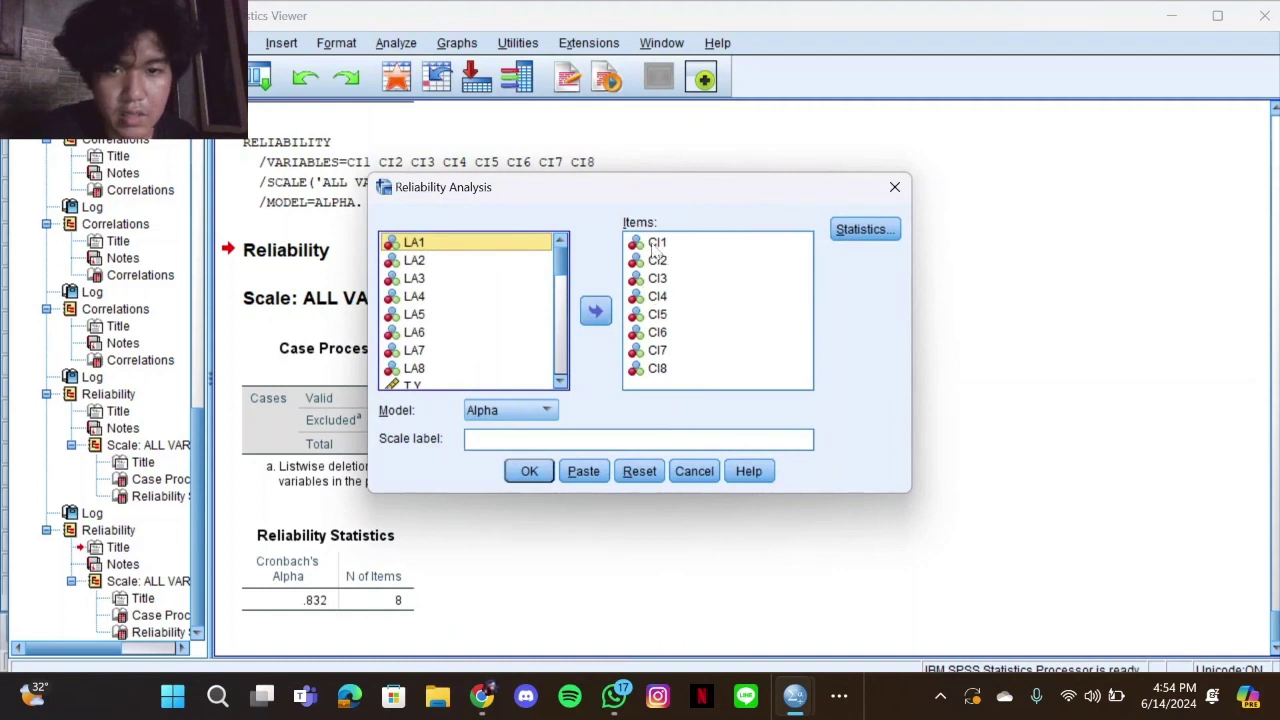
{"action": "left_click_drag", "start_coordinate": [653, 246], "coordinate": [655, 258]}
{"action": "key", "text": "shift+Down"}
{"action": "key", "text": "shift+Down"}
{"action": "key", "text": "shift+Down"}
{"action": "key", "text": "shift+Down"}
{"action": "key", "text": "shift+Down"}
{"action": "key", "text": "shift+Down"}
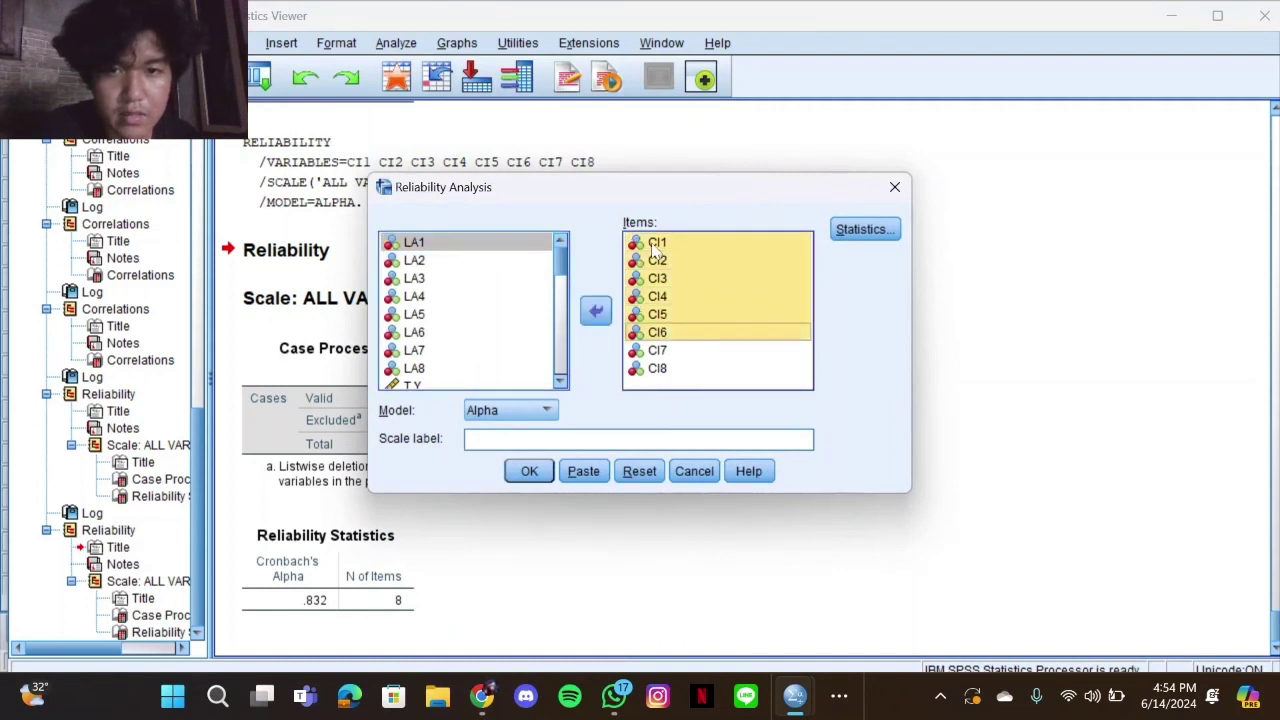
{"action": "left_click", "coordinate": [595, 312]}
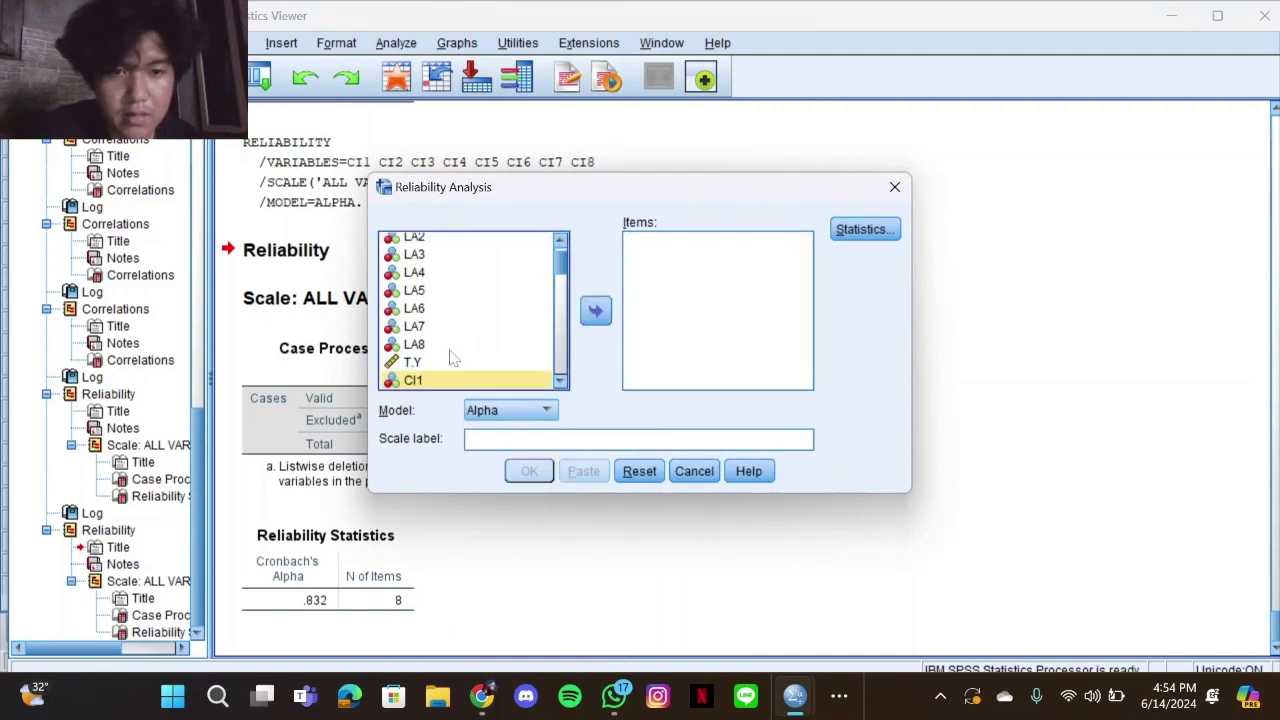
Run a Reliability Analysis with the Alpha model on items VSC1 through VSC8, leaving out the total score T.X2
{"action": "scroll", "coordinate": [450, 358], "scroll_direction": "down", "scroll_amount": 5}
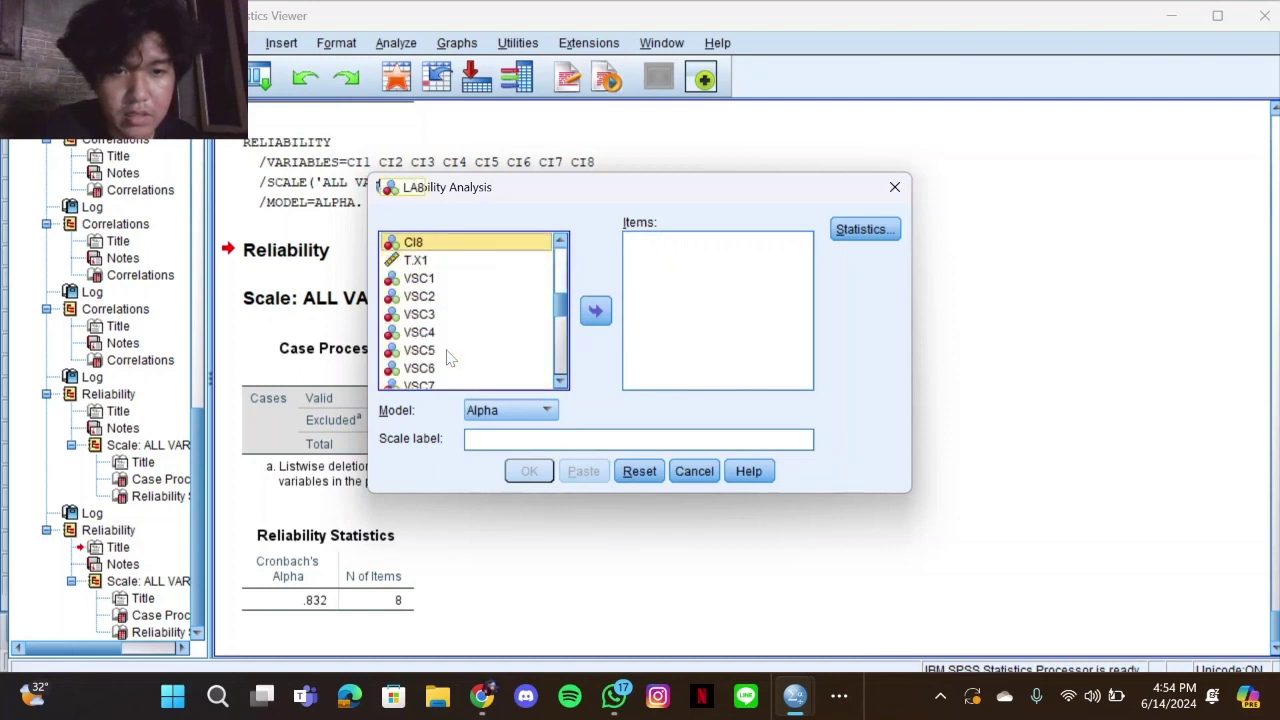
{"action": "left_click", "coordinate": [423, 284]}
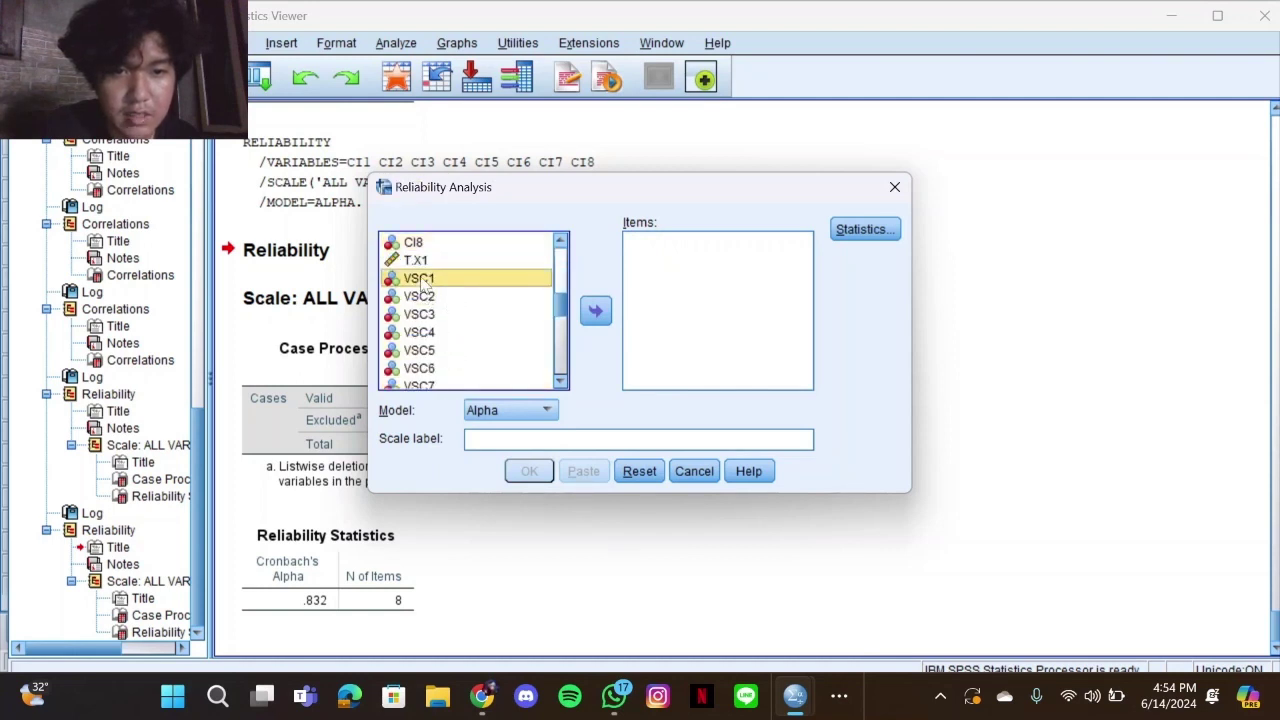
{"action": "key", "text": "shift+Down"}
{"action": "key", "text": "shift+Down"}
{"action": "key", "text": "shift+Down"}
{"action": "key", "text": "shift+Down"}
{"action": "key", "text": "shift+Down"}
{"action": "key", "text": "shift+Down"}
{"action": "key", "text": "shift+Down"}
{"action": "key", "text": "shift+Down"}
{"action": "key", "text": "shift+Down"}
{"action": "key", "text": "shift+Down"}
{"action": "key", "text": "shift+Down"}
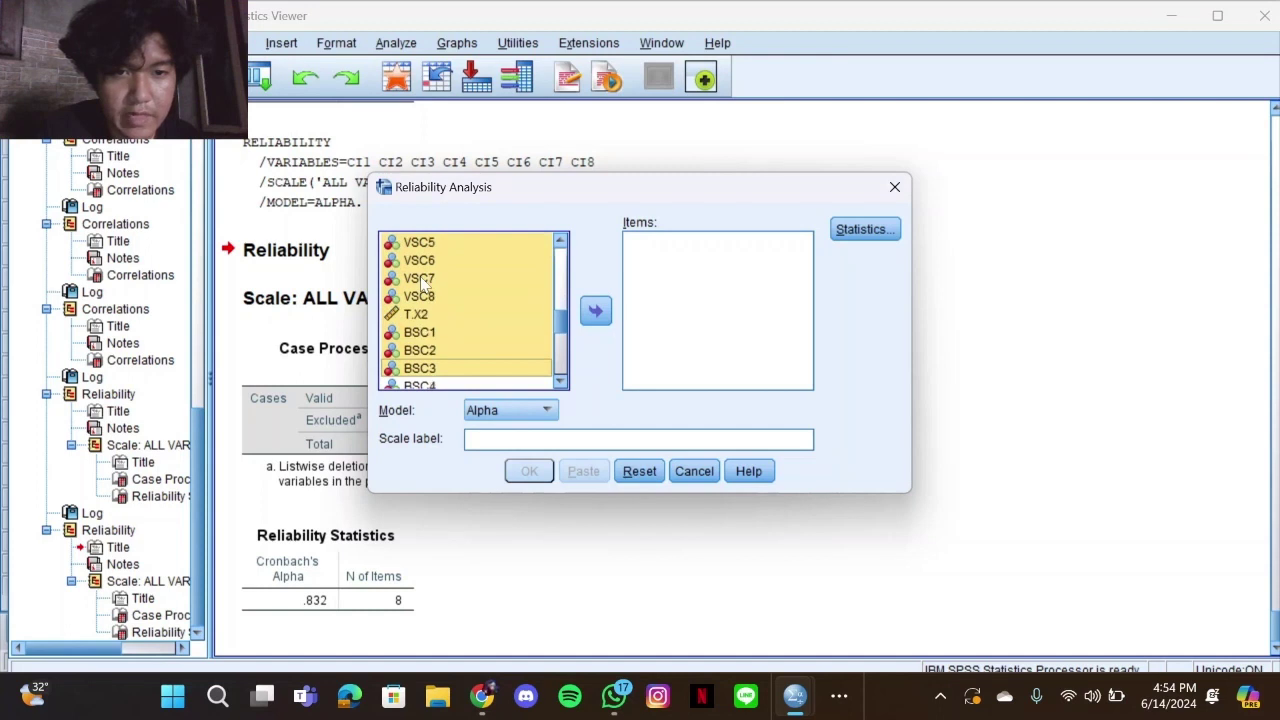
{"action": "key", "text": "shift+Up"}
{"action": "key", "text": "shift+Up"}
{"action": "key", "text": "shift+Up"}
{"action": "key", "text": "shift+Up"}
{"action": "left_click", "coordinate": [583, 304]}
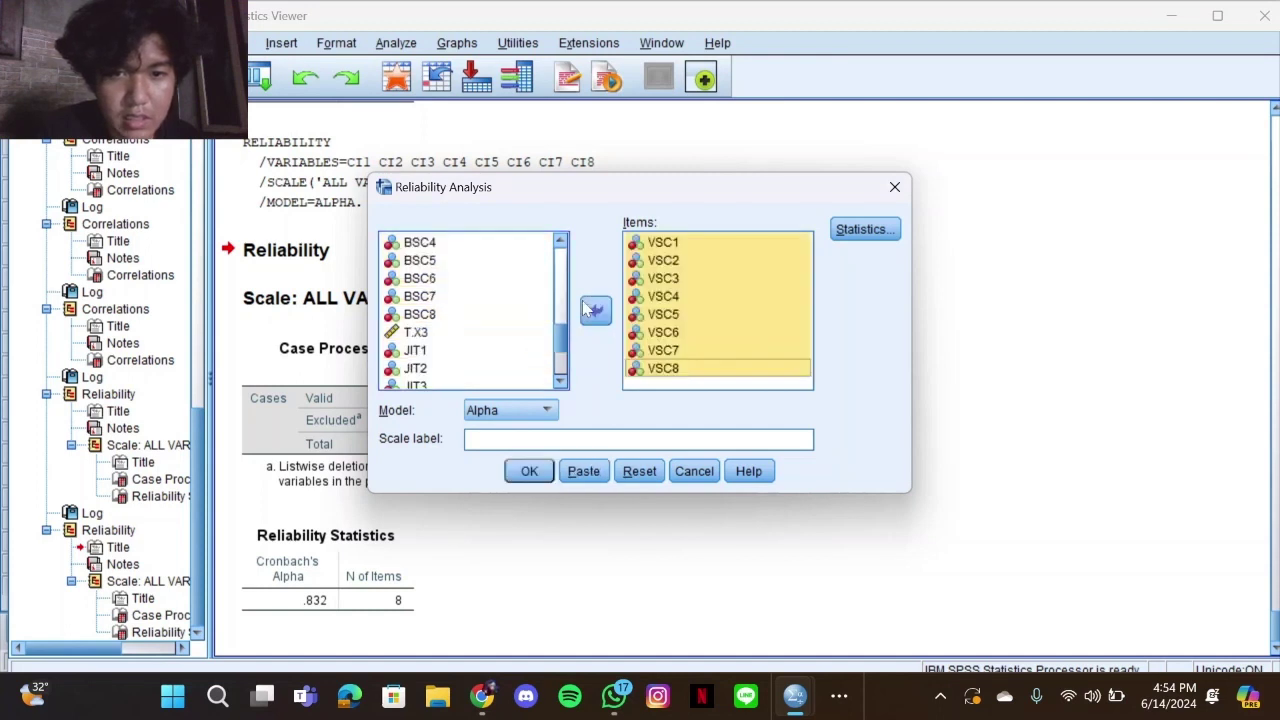
{"action": "left_click", "coordinate": [530, 471]}
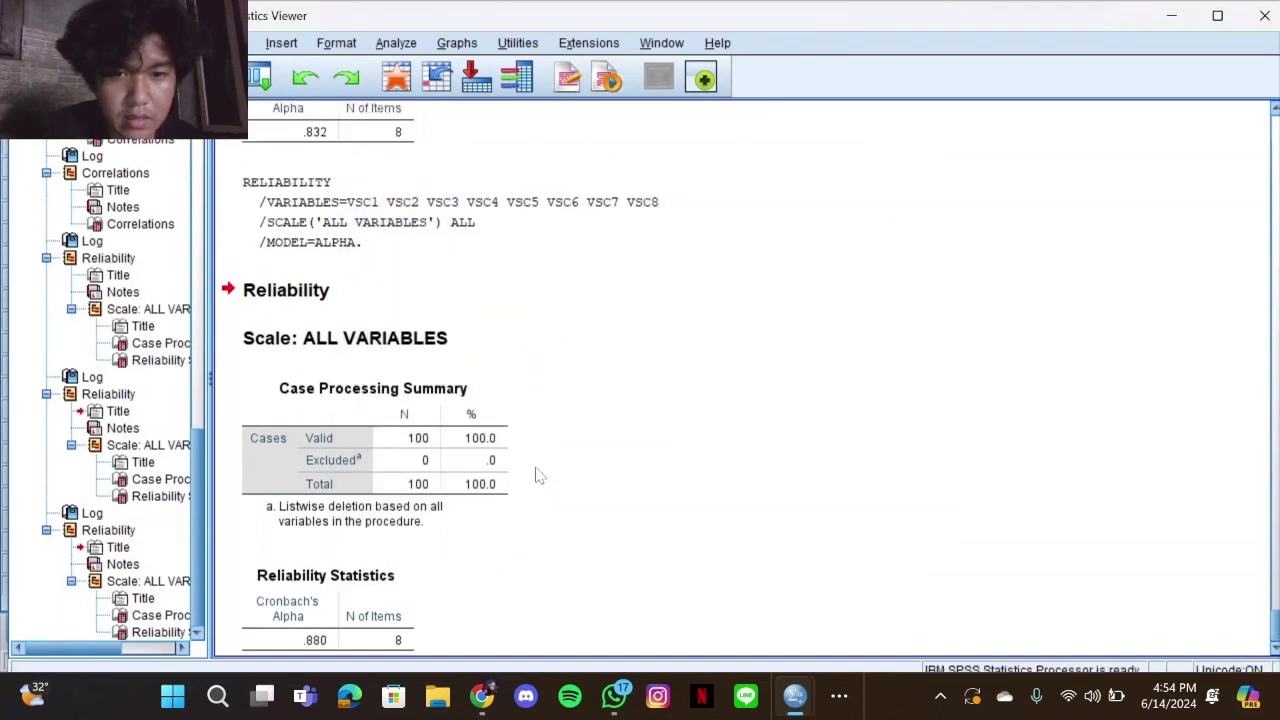
{"action": "scroll", "coordinate": [537, 476], "scroll_direction": "down", "scroll_amount": 1}
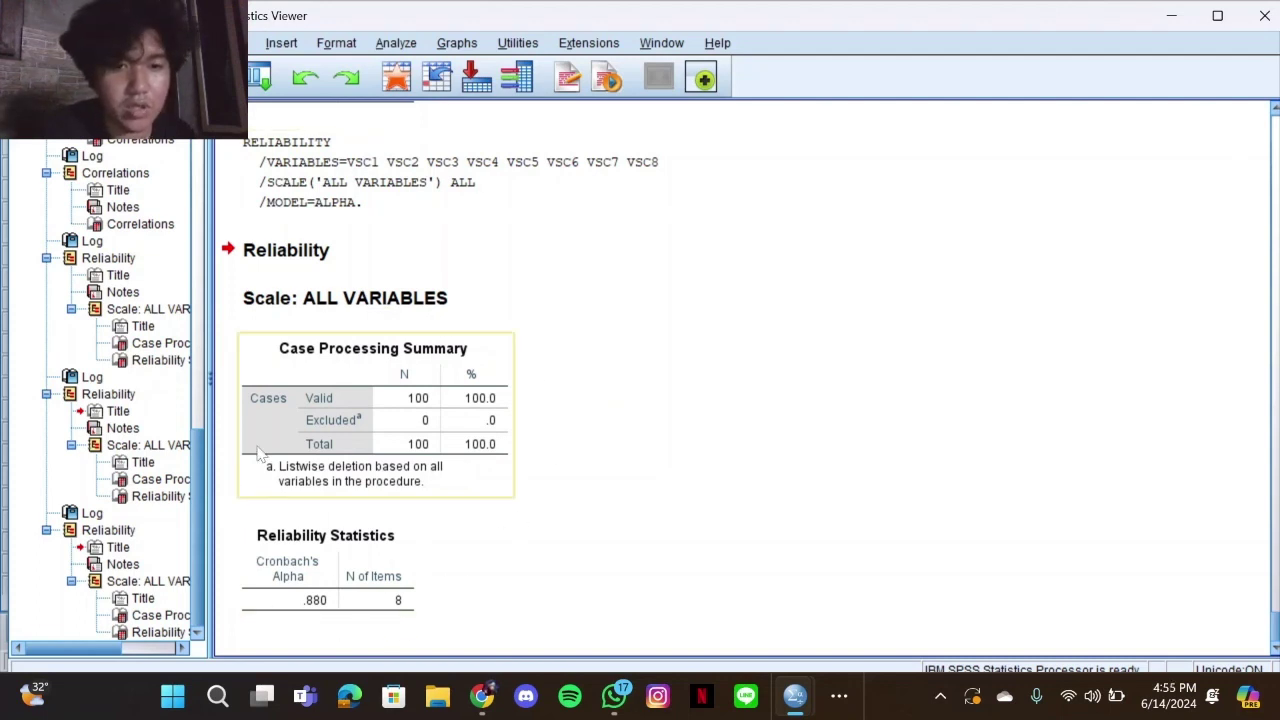
Reopen the Reliability Analysis setup and remove items VSC1 through VSC8 from its analysis items
{"action": "left_click", "coordinate": [410, 45]}
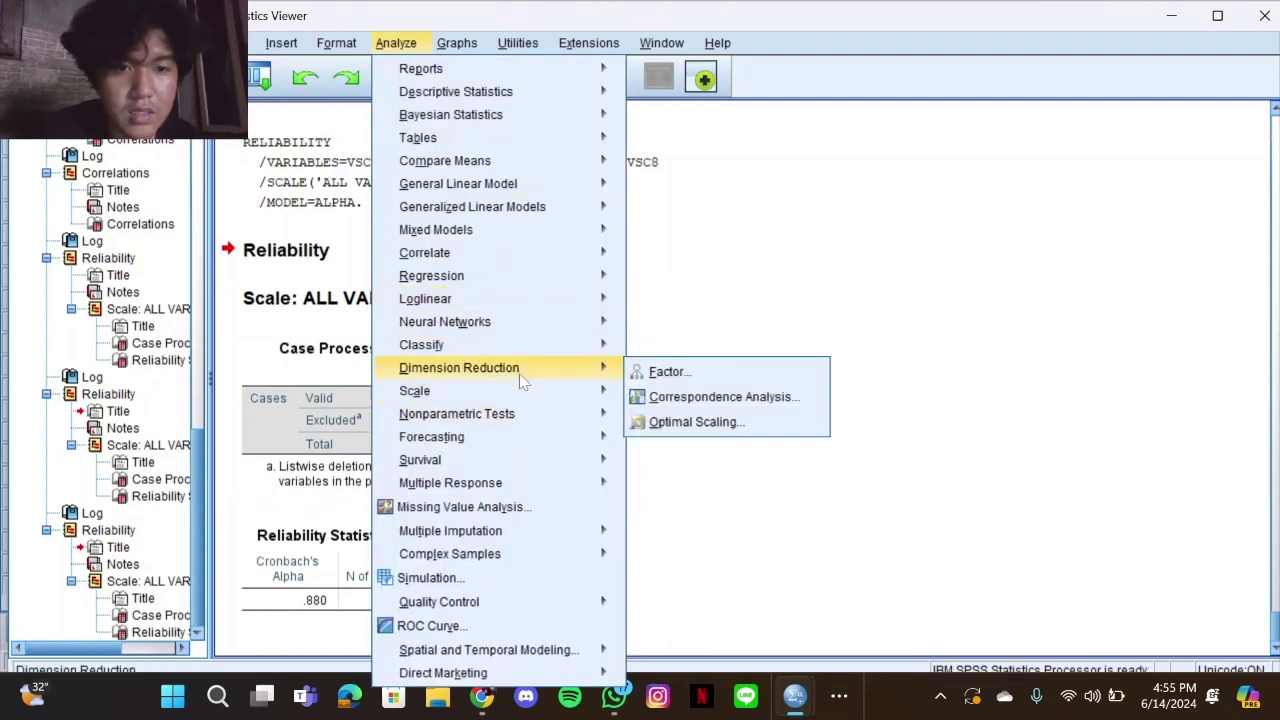
{"action": "mouse_move", "coordinate": [523, 390]}
{"action": "left_click", "coordinate": [714, 399]}
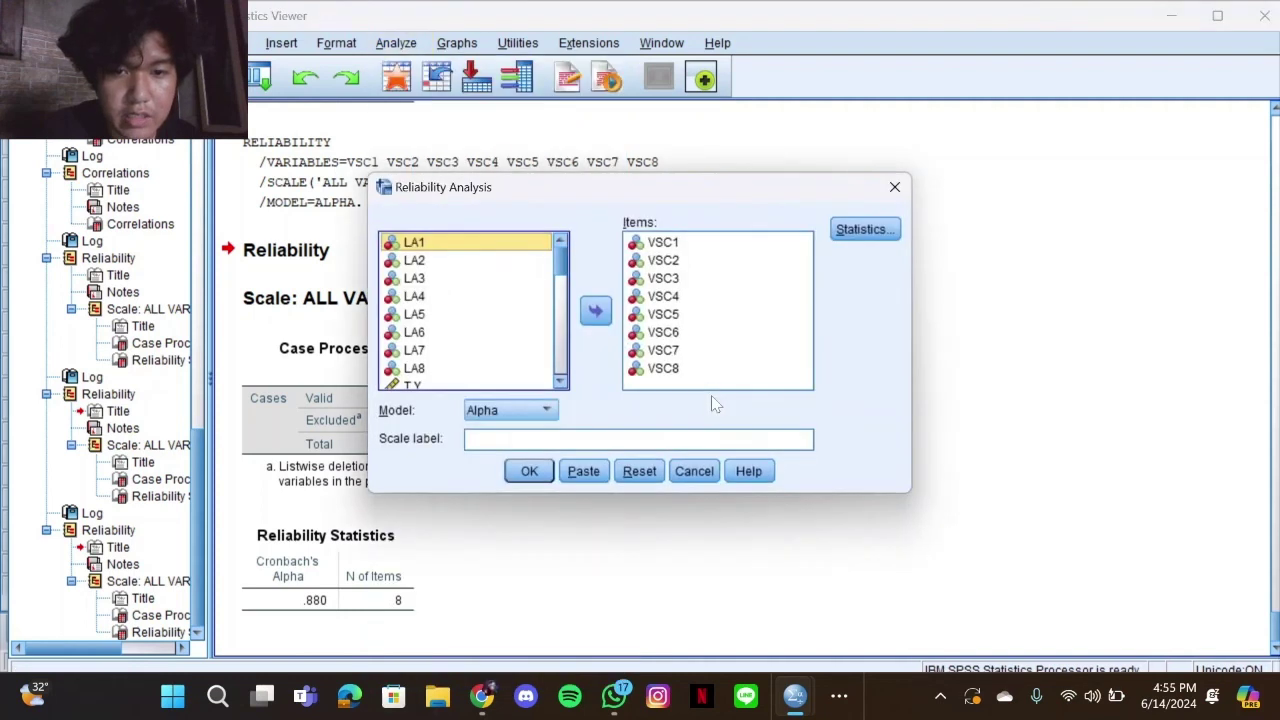
{"action": "left_click", "coordinate": [666, 258]}
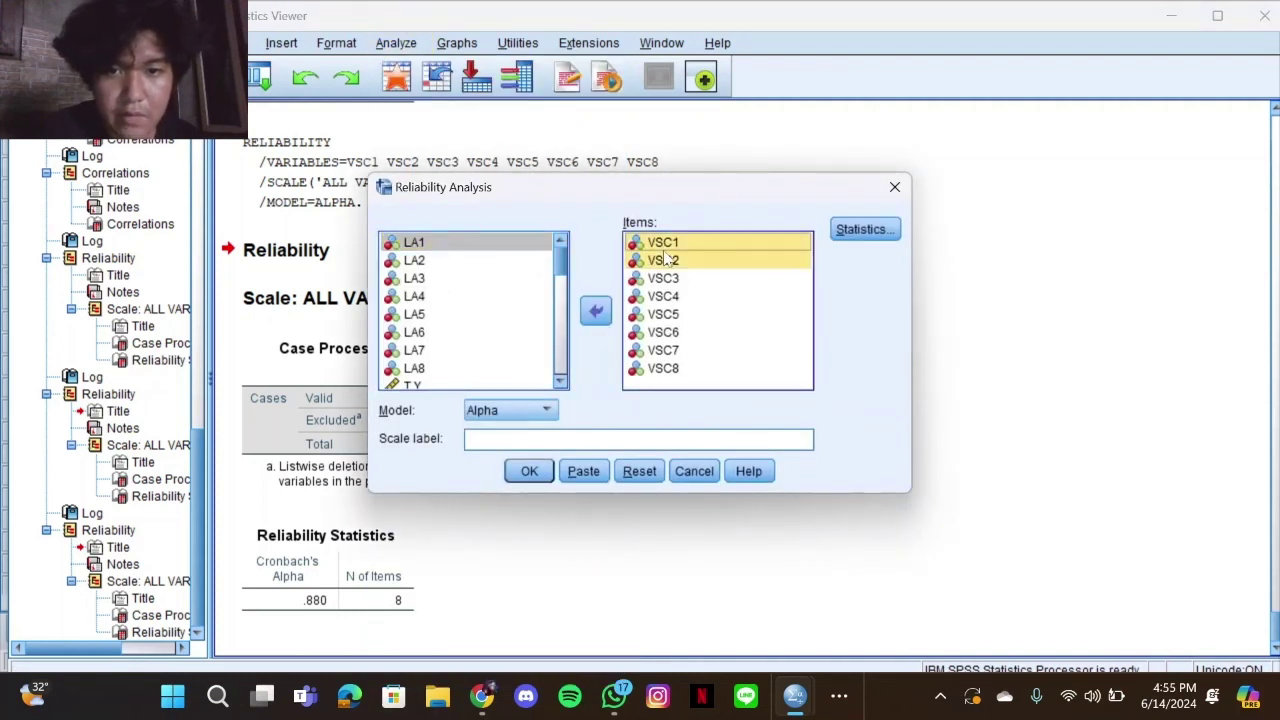
{"action": "key", "text": "Up"}
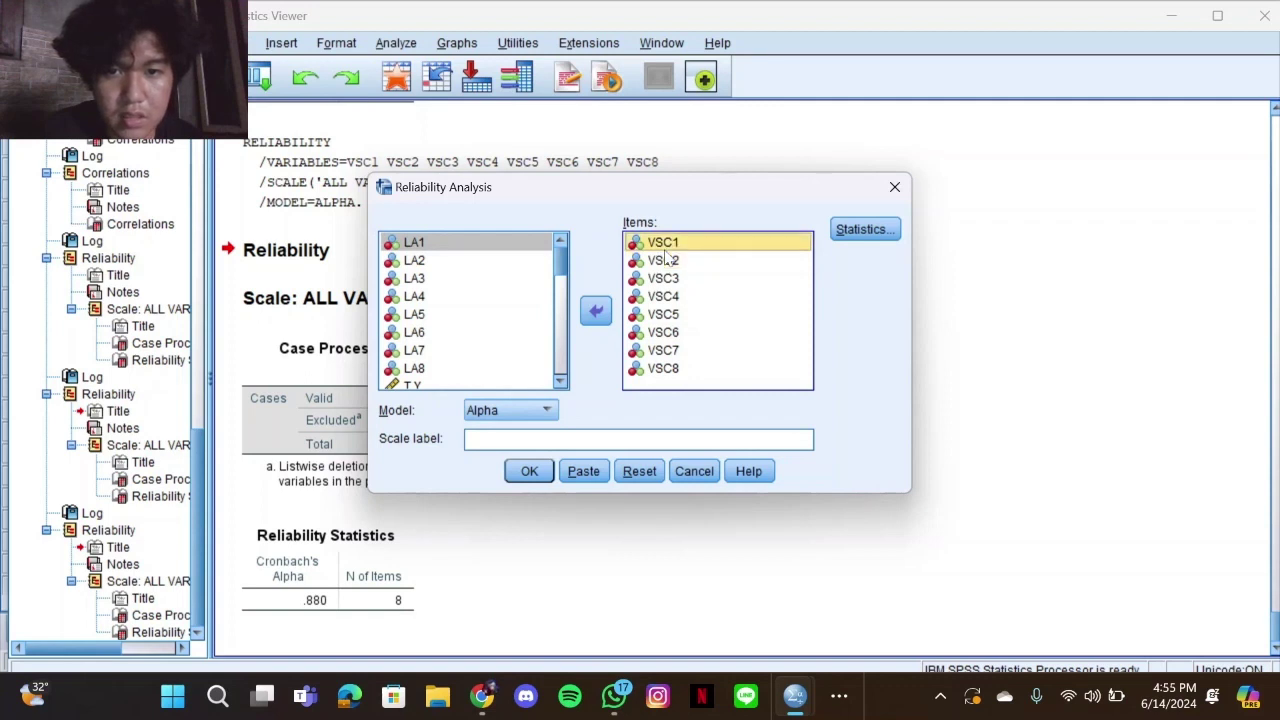
{"action": "left_click", "coordinate": [687, 256], "text": "shift"}
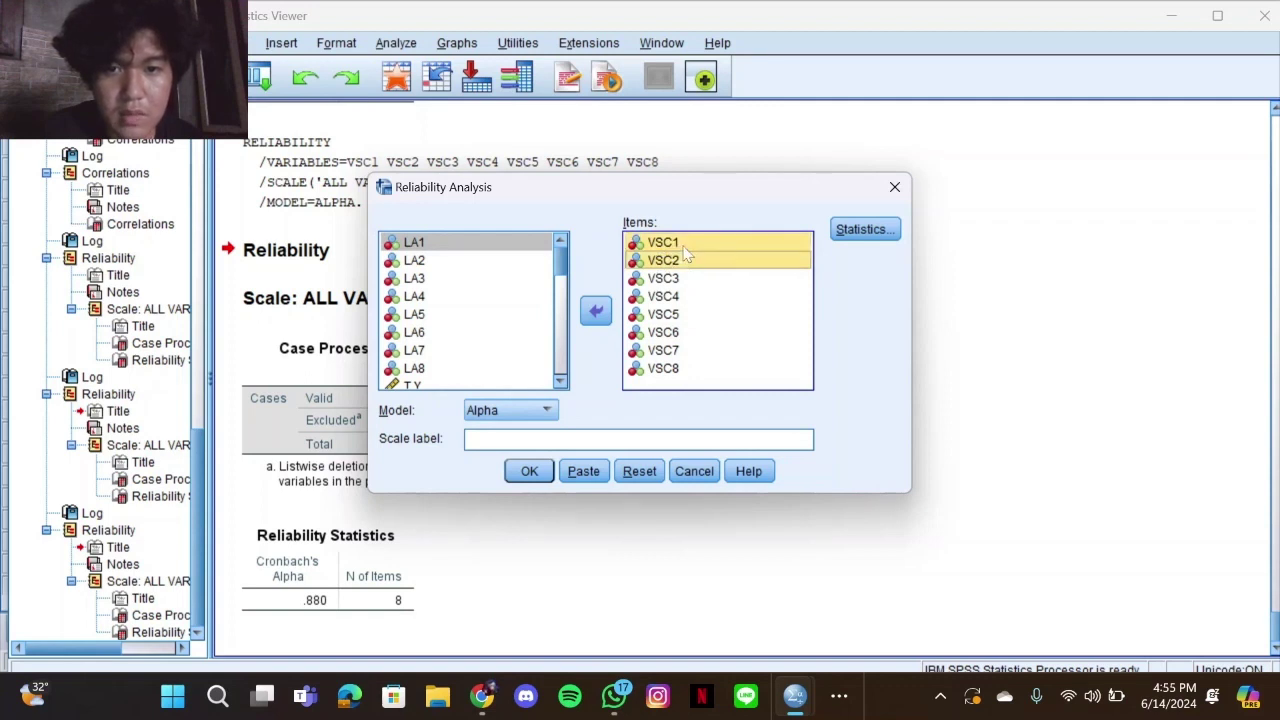
{"action": "key", "text": "shift+Down"}
{"action": "key", "text": "shift+Down"}
{"action": "key", "text": "shift+Down"}
{"action": "key", "text": "shift+Down"}
{"action": "key", "text": "shift+Down"}
{"action": "key", "text": "shift+Down"}
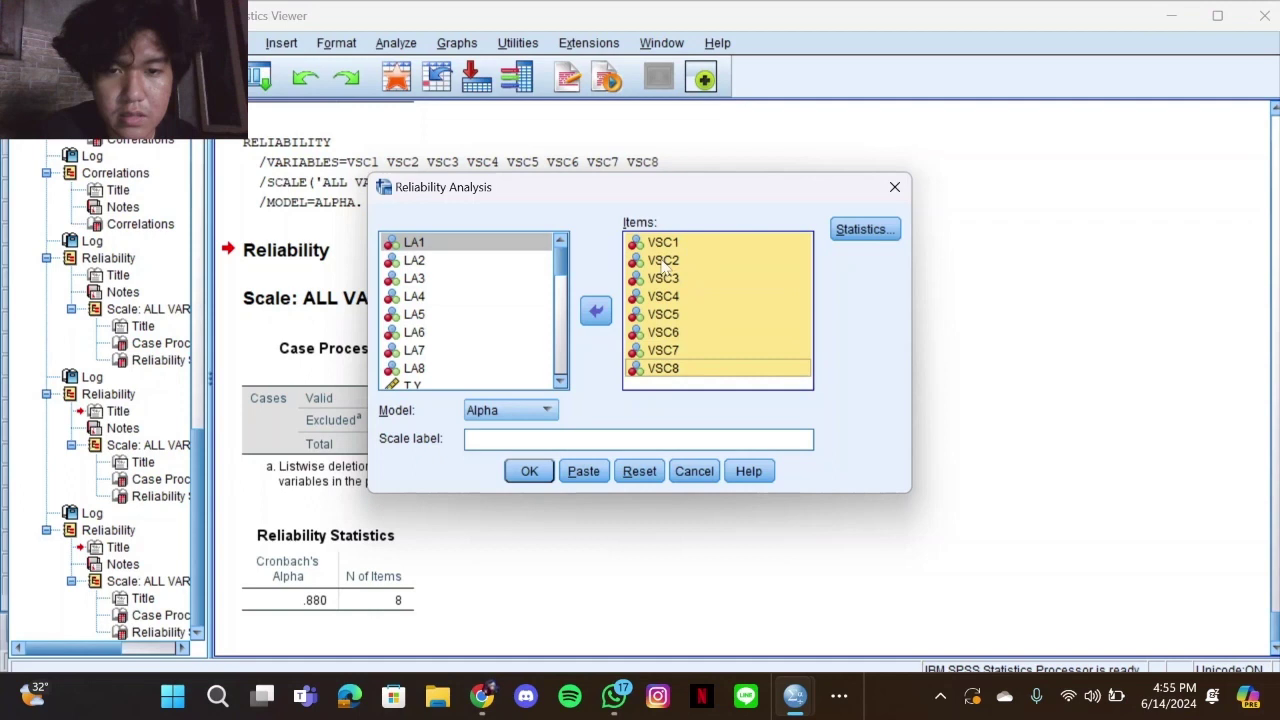
{"action": "left_click", "coordinate": [595, 314]}
Run the Alpha reliability analysis on items BSC1 through BSC8, without T.X3, and compare its output with the preceding VSC results
{"action": "scroll", "coordinate": [444, 358], "scroll_direction": "down", "scroll_amount": 6}
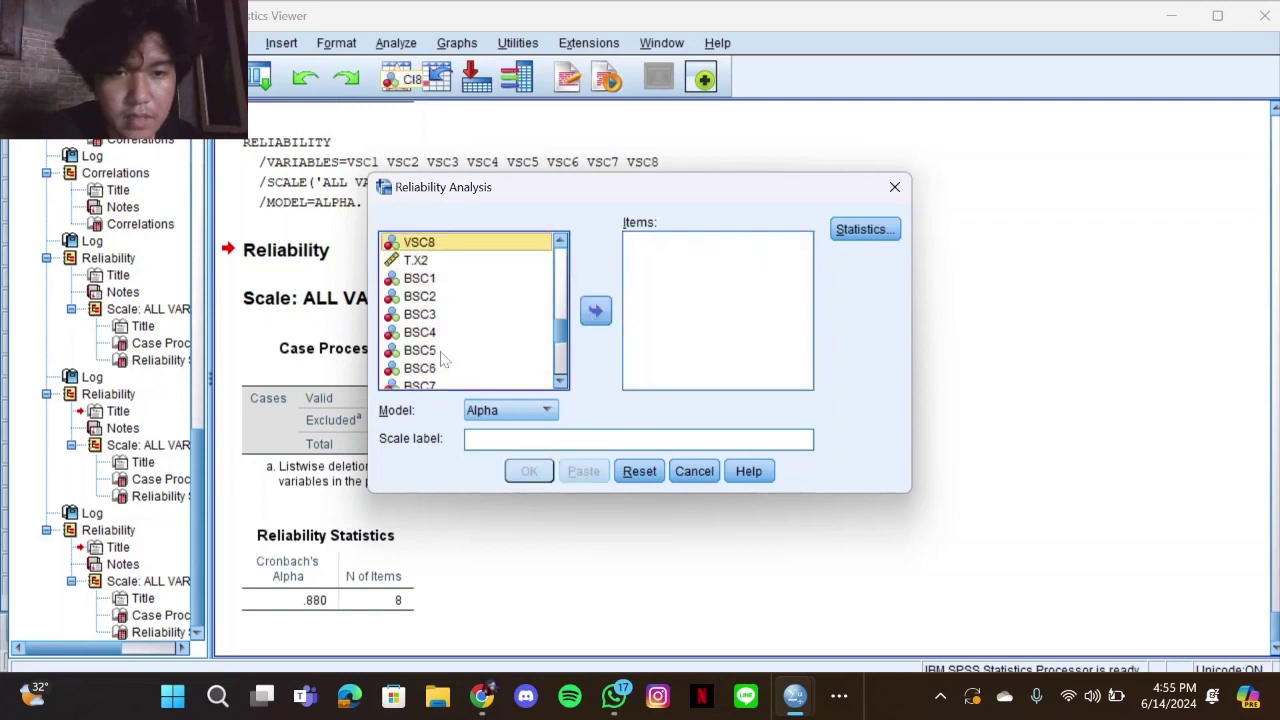
{"action": "scroll", "coordinate": [444, 355], "scroll_direction": "up", "scroll_amount": 1}
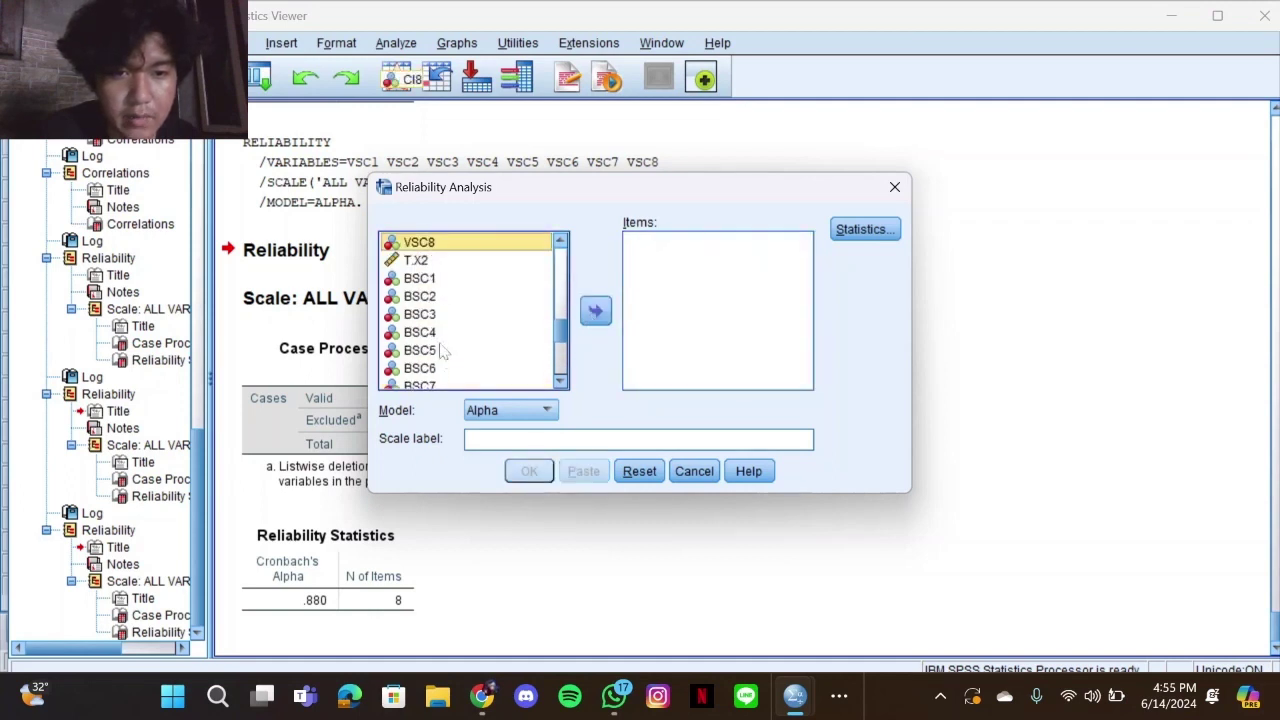
{"action": "left_click", "coordinate": [418, 280]}
{"action": "key", "text": "shift+Down"}
{"action": "key", "text": "shift+Down"}
{"action": "key", "text": "shift+Down"}
{"action": "key", "text": "shift+Down"}
{"action": "key", "text": "shift+Down"}
{"action": "key", "text": "shift+Down"}
{"action": "key", "text": "shift+Down"}
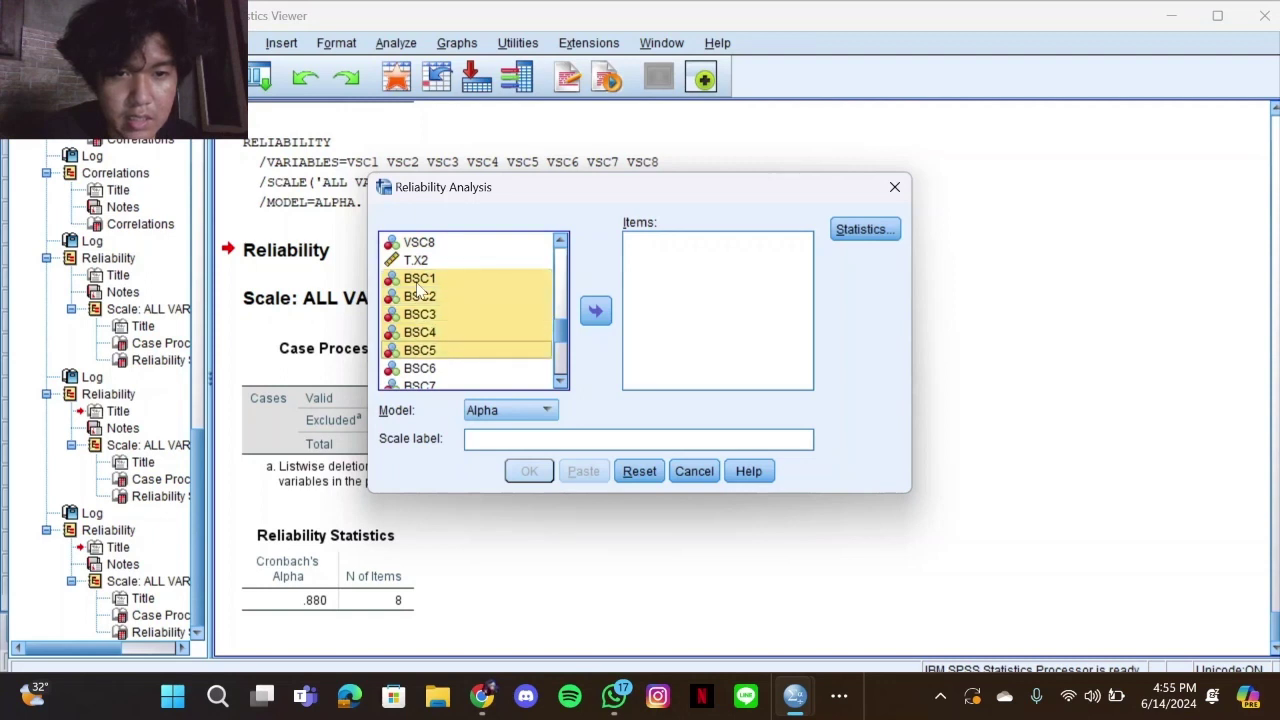
{"action": "left_click", "coordinate": [594, 310]}
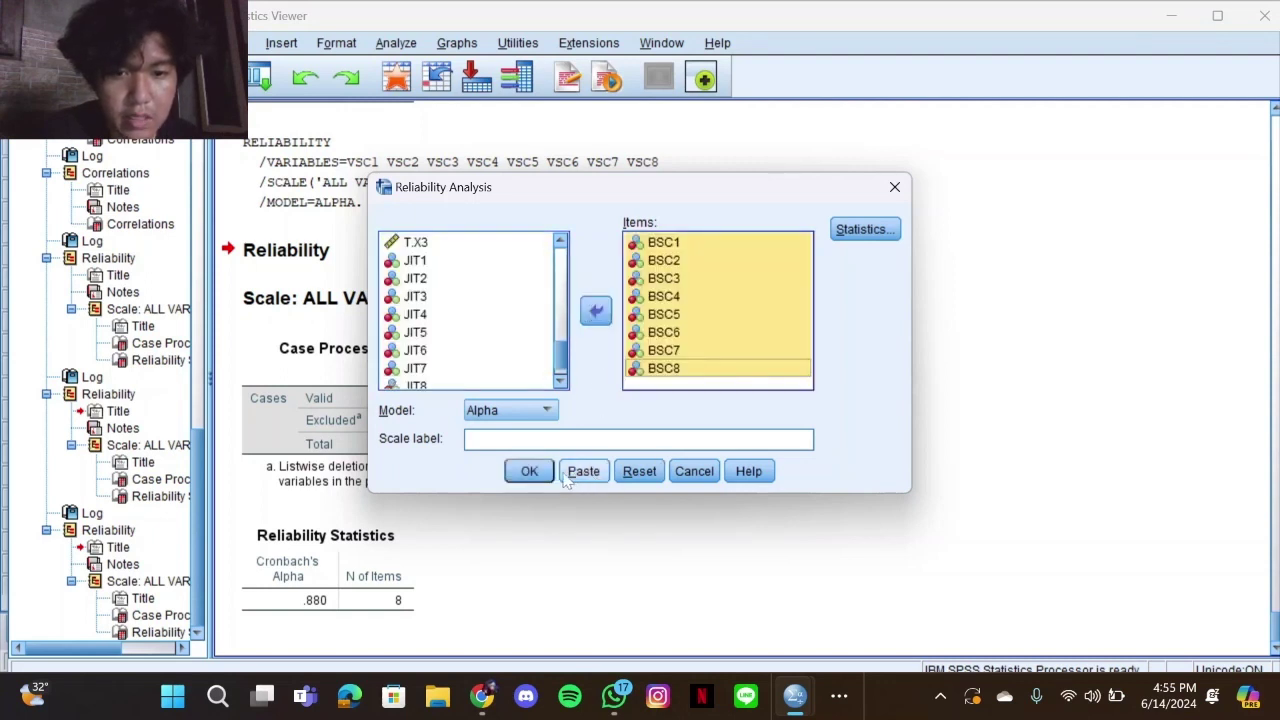
{"action": "left_click", "coordinate": [529, 471]}
{"action": "scroll", "coordinate": [540, 485], "scroll_direction": "down", "scroll_amount": 1}
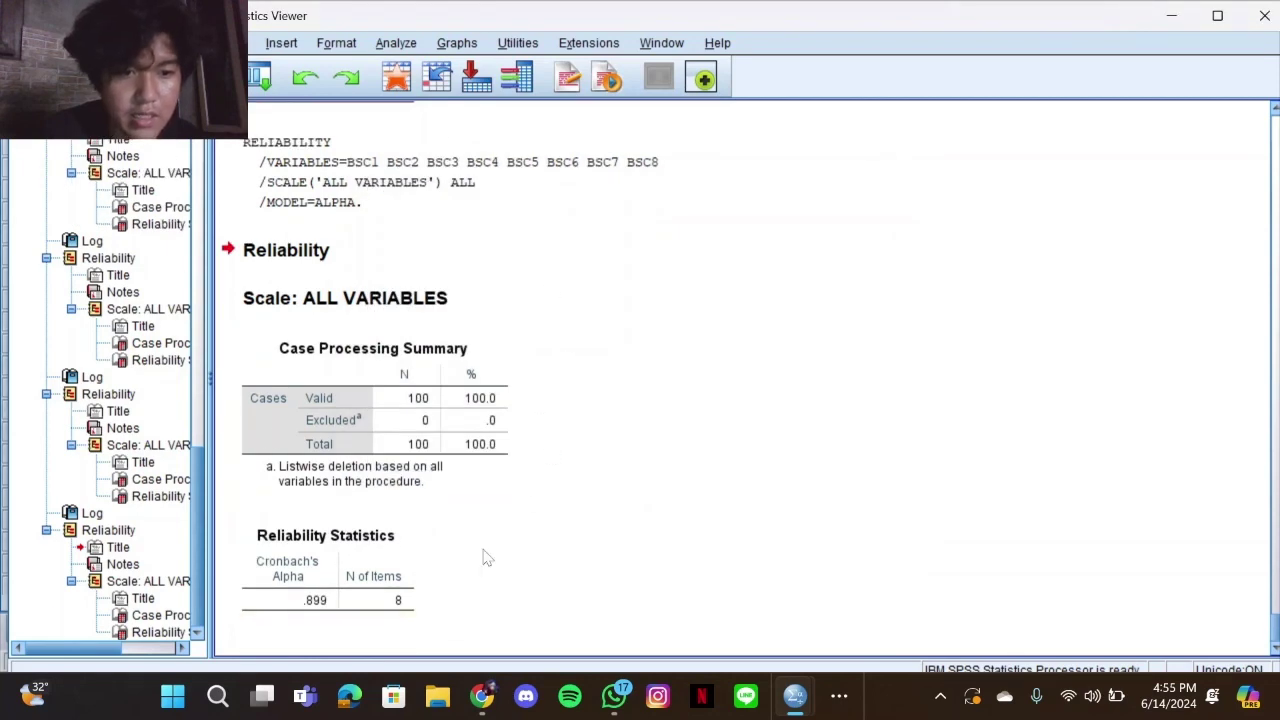
{"action": "scroll", "coordinate": [528, 491], "scroll_direction": "up", "scroll_amount": 3}
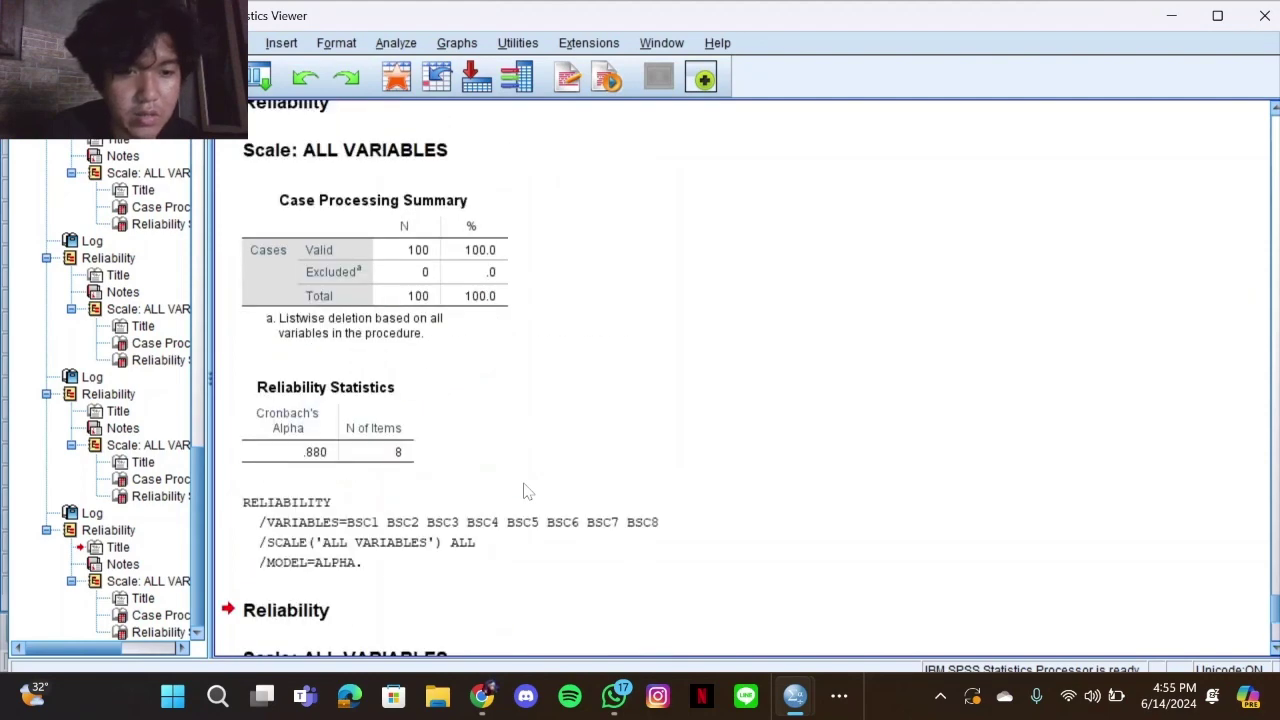
{"action": "scroll", "coordinate": [528, 491], "scroll_direction": "down", "scroll_amount": 3}
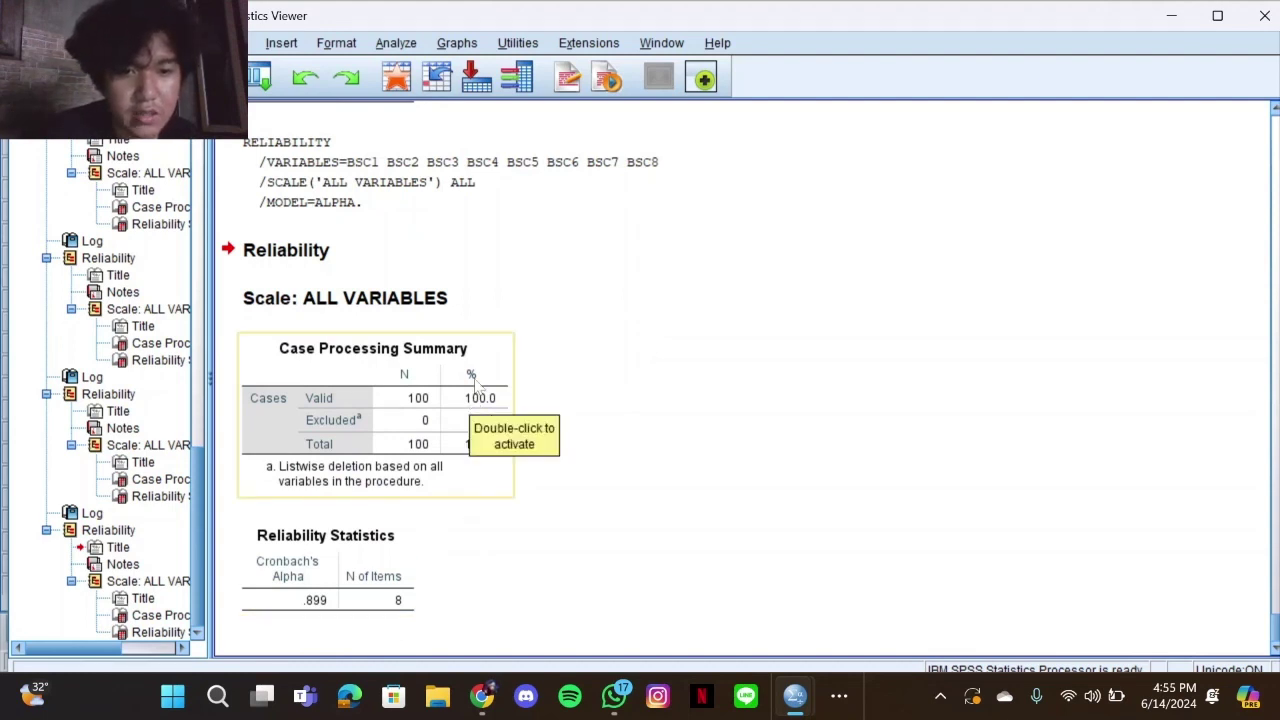
Reopen the Reliability Analysis setup and remove items BSC1 through BSC8 from its analysis items
{"action": "left_click", "coordinate": [405, 47]}
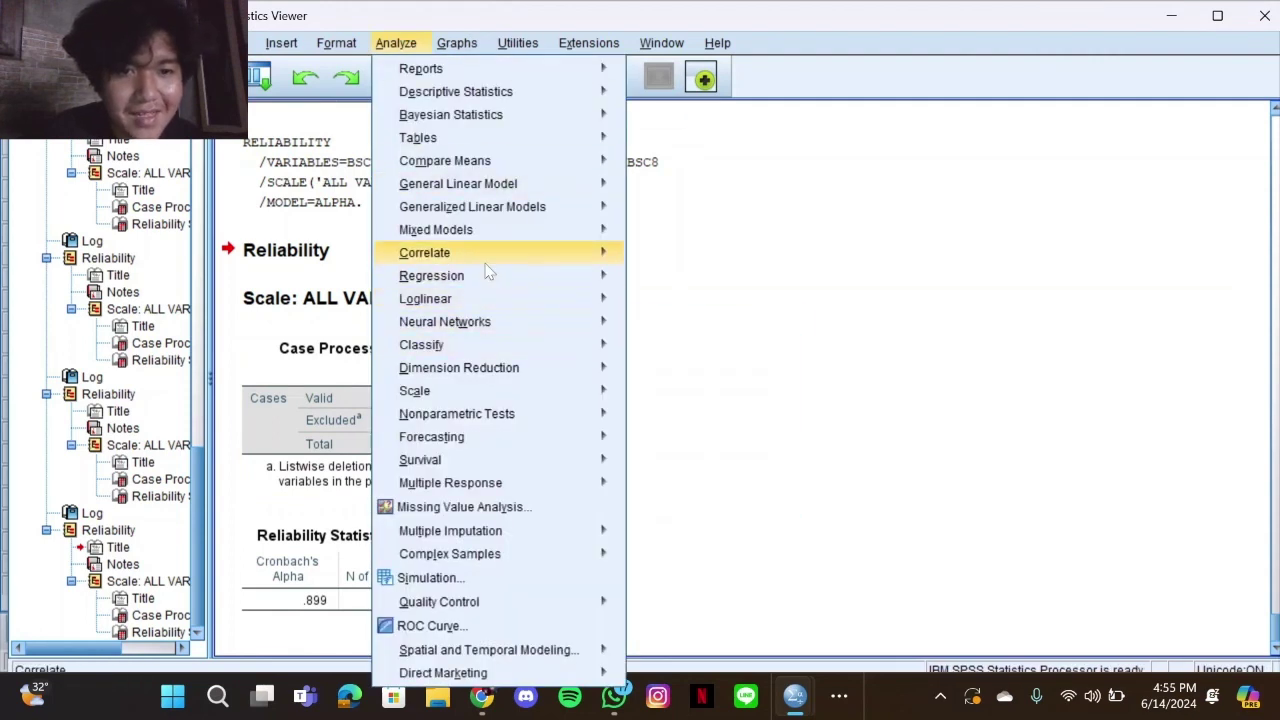
{"action": "mouse_move", "coordinate": [474, 390]}
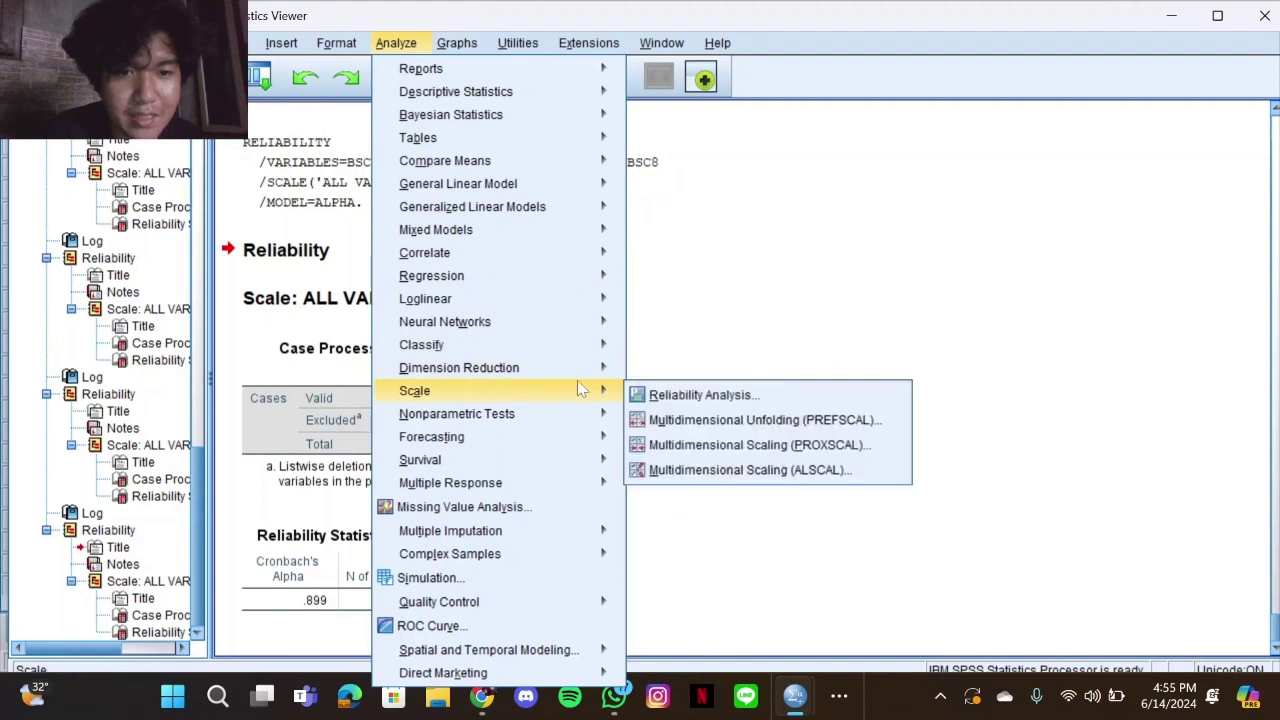
{"action": "left_click", "coordinate": [665, 394]}
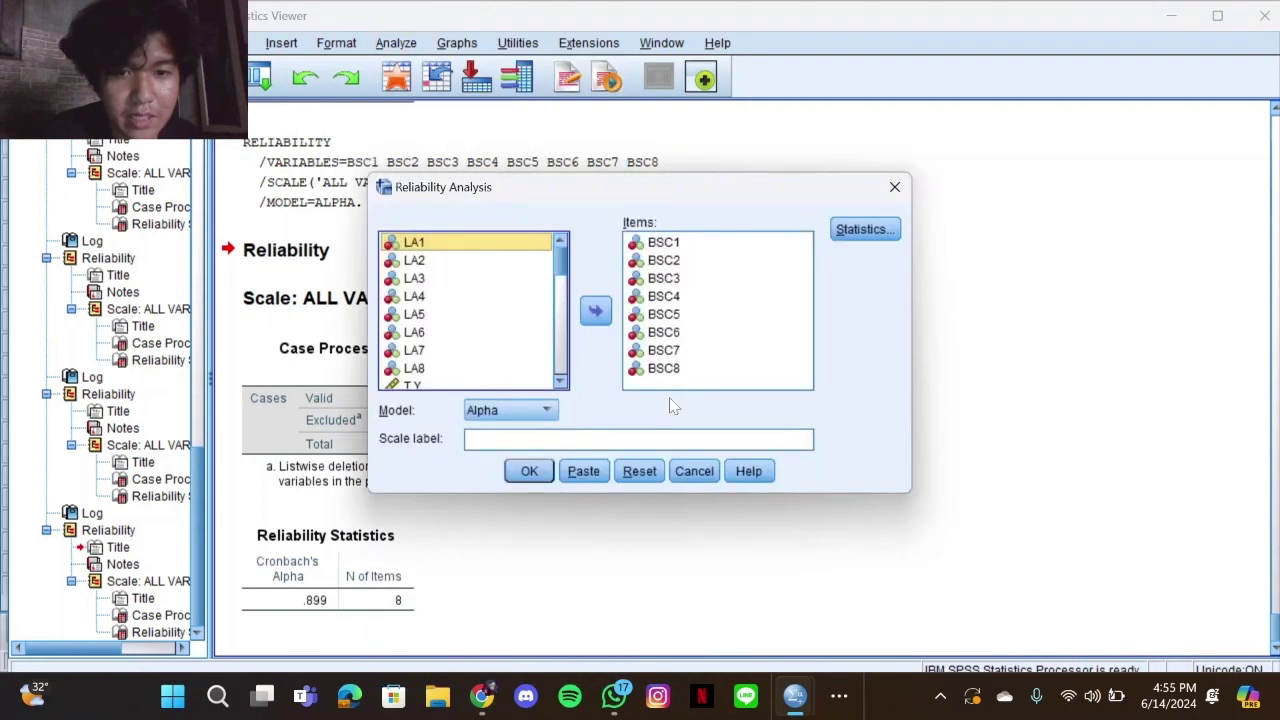
{"action": "left_click", "coordinate": [667, 246]}
{"action": "left_click", "coordinate": [667, 246]}
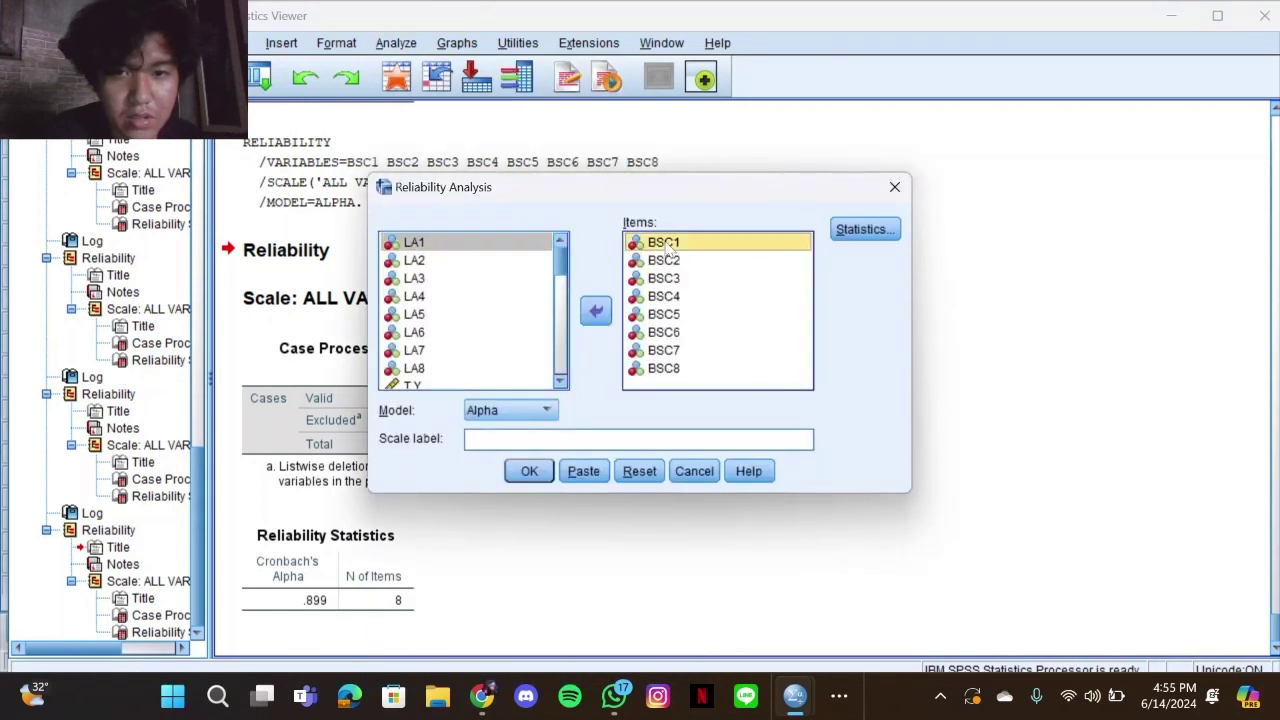
{"action": "key", "text": "shift+Down"}
{"action": "key", "text": "shift+Down"}
{"action": "key", "text": "shift+Down"}
{"action": "key", "text": "shift+Down"}
{"action": "key", "text": "shift+Down"}
{"action": "key", "text": "shift+Down"}
{"action": "key", "text": "shift+Down"}
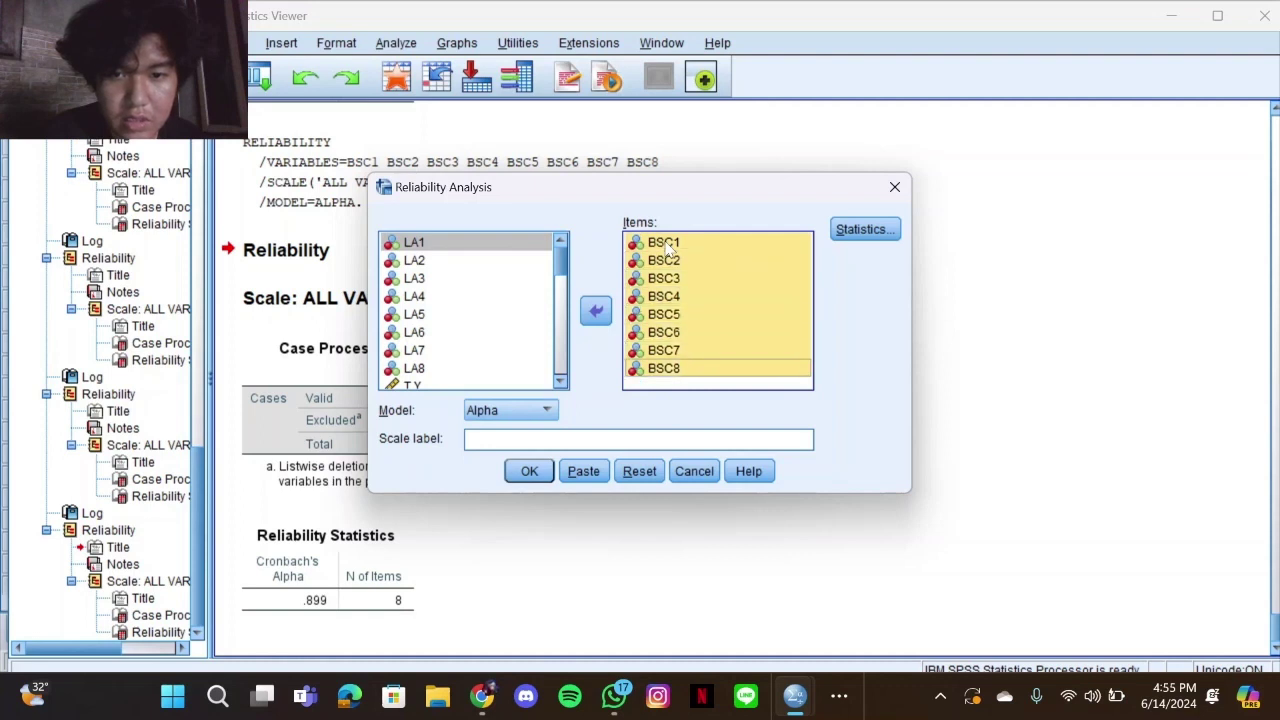
{"action": "left_click", "coordinate": [598, 314]}
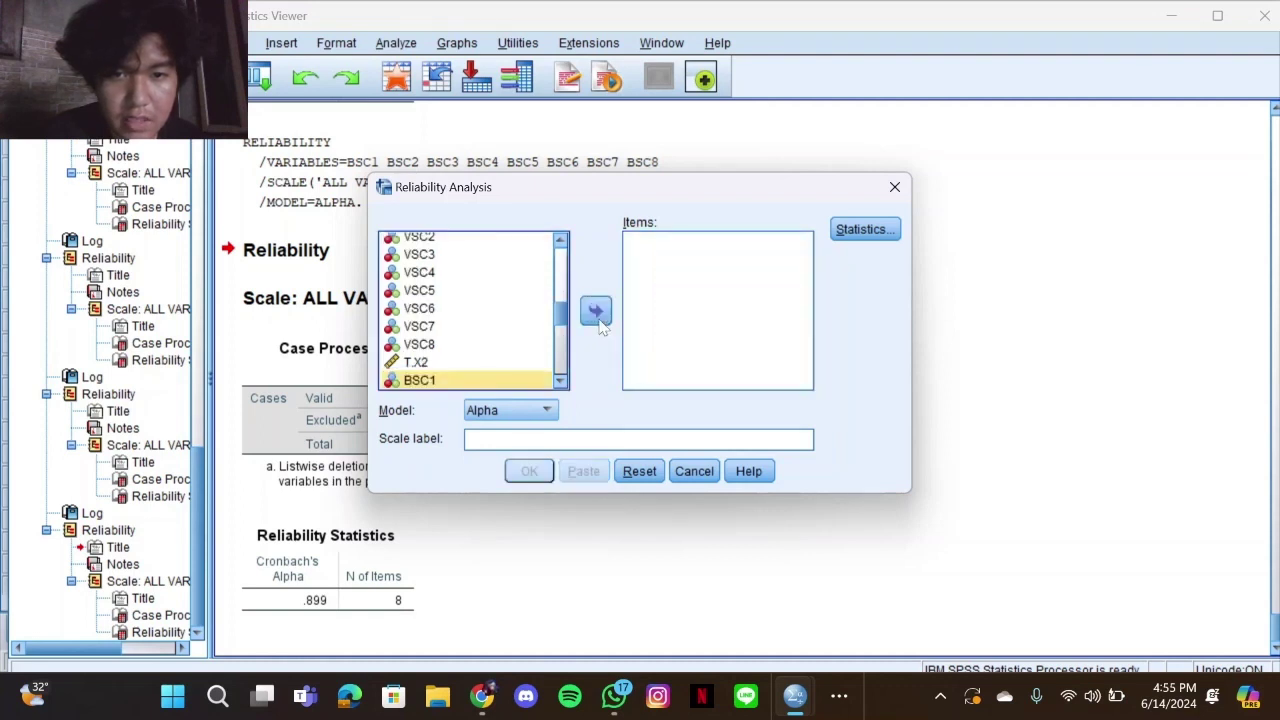
Run a Reliability Analysis with the Alpha model on items JIT1 through JIT8, leaving out the total score T.X4
{"action": "scroll", "coordinate": [505, 344], "scroll_direction": "down", "scroll_amount": 5}
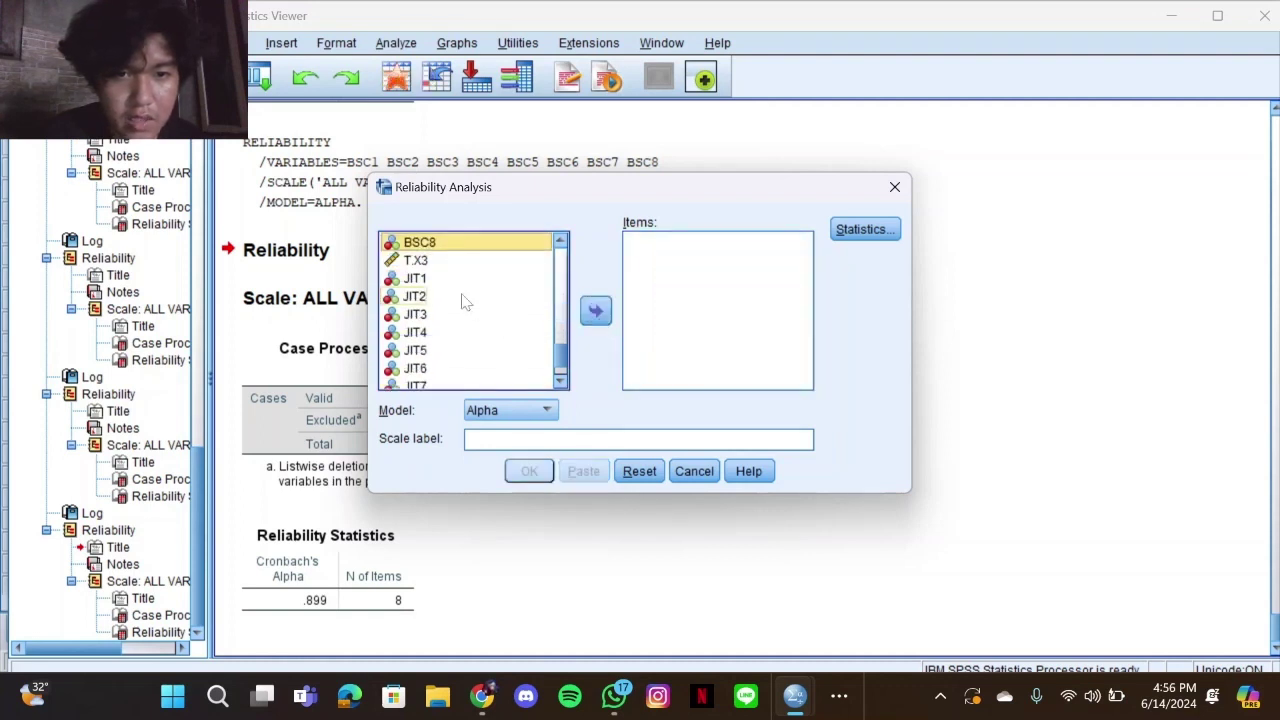
{"action": "left_click", "coordinate": [435, 282]}
{"action": "key", "text": "shift+Down"}
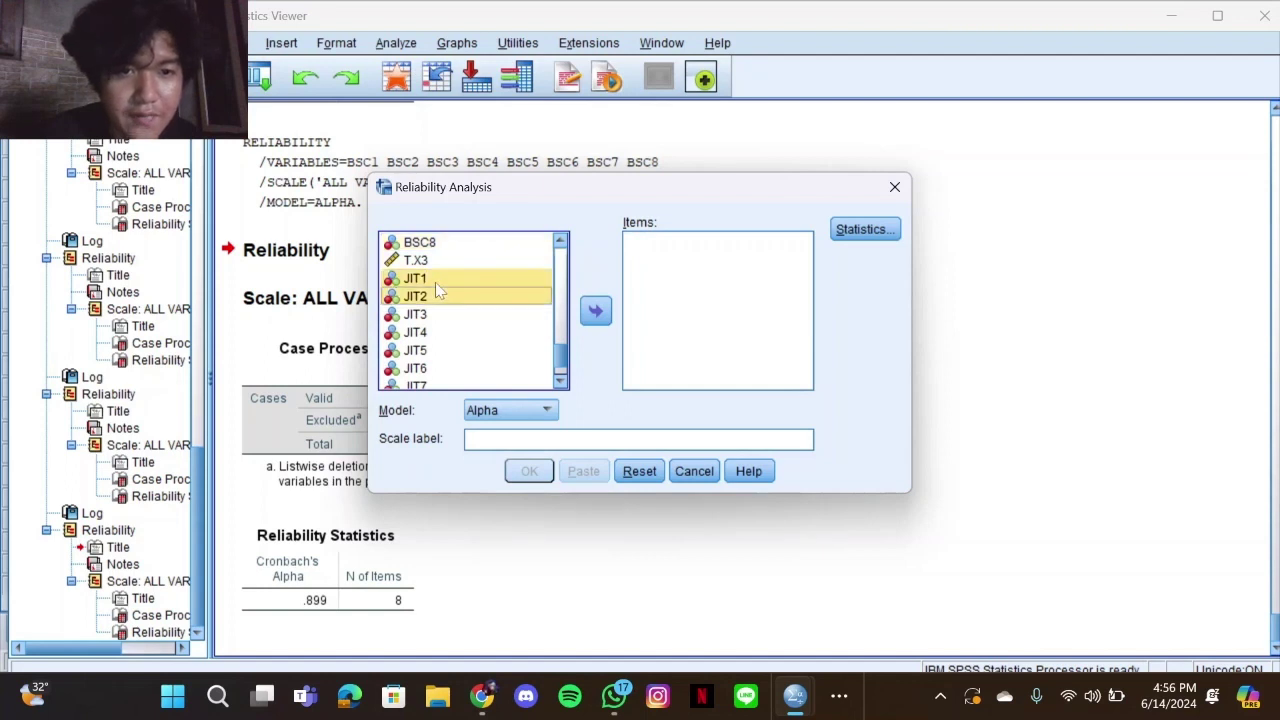
{"action": "key", "text": "shift+Down"}
{"action": "key", "text": "shift+Down"}
{"action": "key", "text": "shift+Down"}
{"action": "key", "text": "shift+Down"}
{"action": "key", "text": "shift+Down"}
{"action": "key", "text": "shift+Down"}
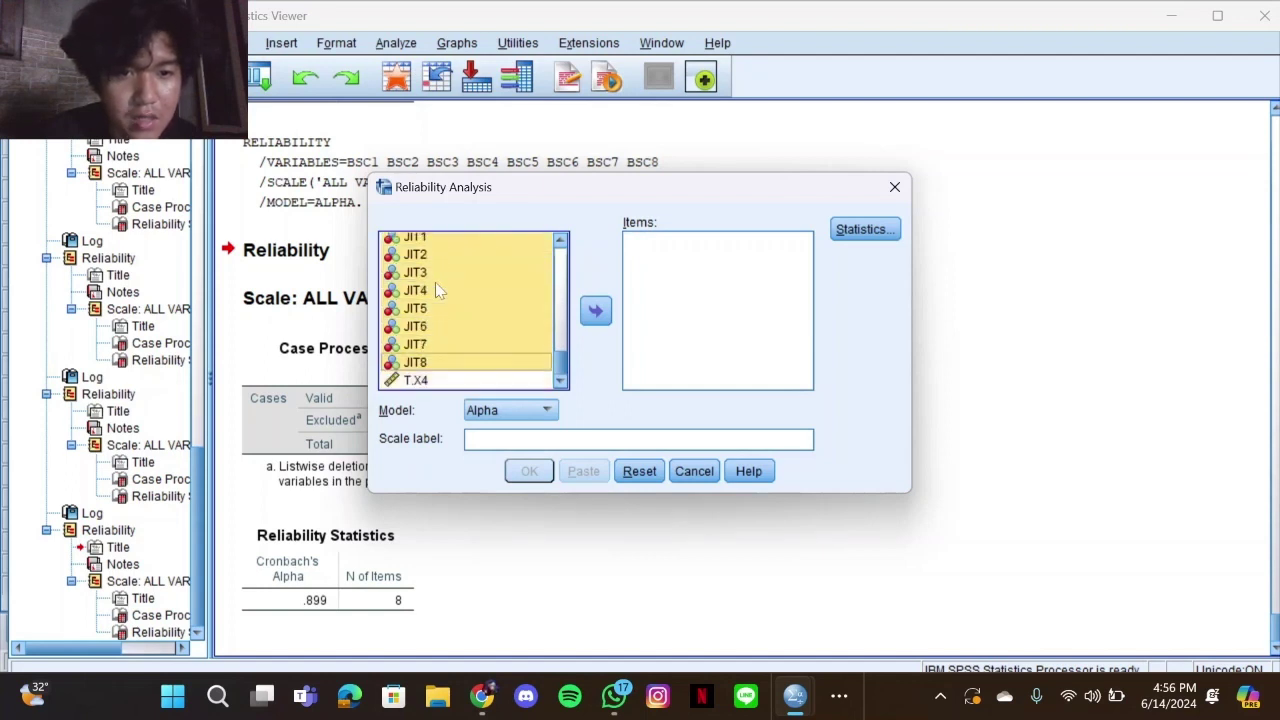
{"action": "left_click", "coordinate": [592, 311]}
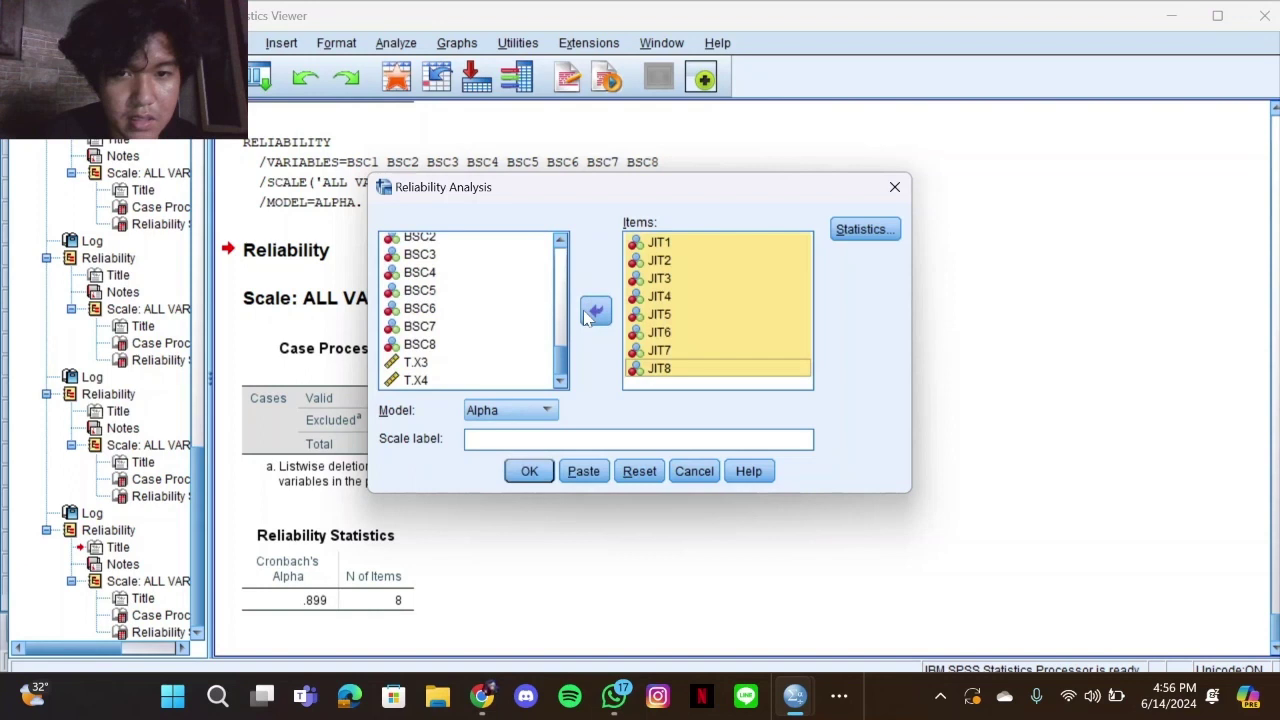
{"action": "left_click", "coordinate": [529, 471]}
{"action": "scroll", "coordinate": [541, 473], "scroll_direction": "down", "scroll_amount": 1}
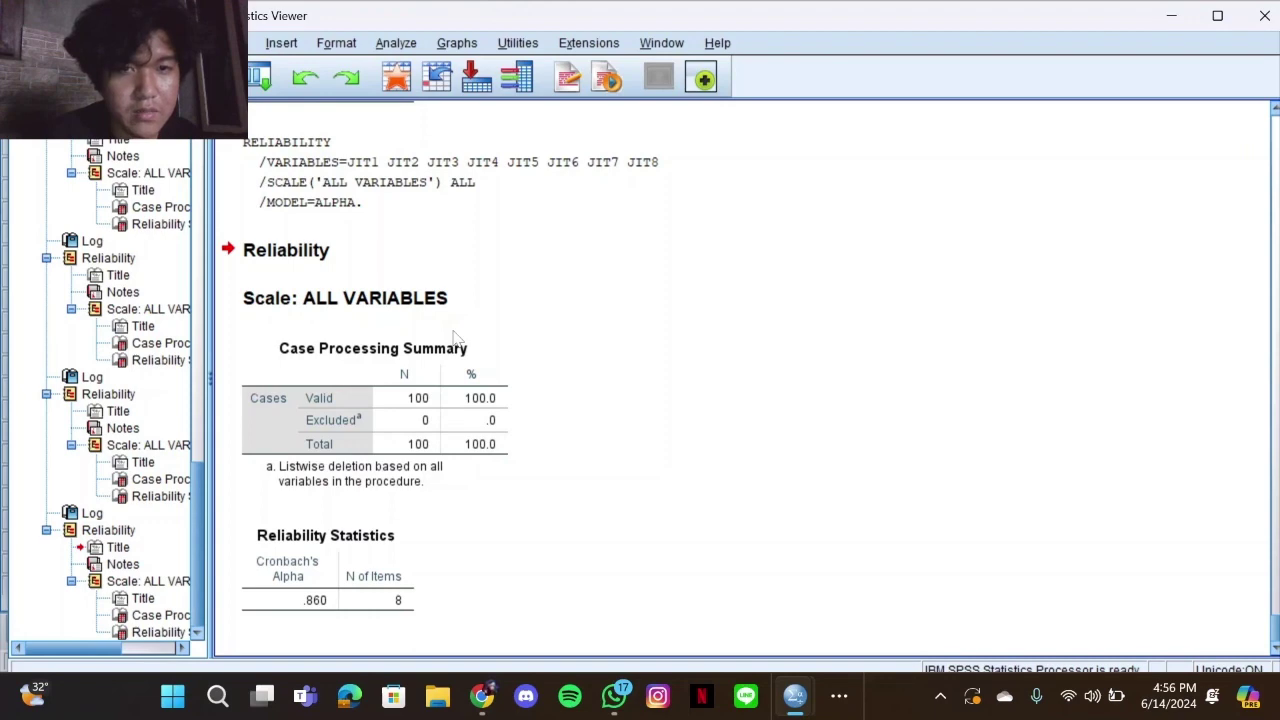
Switch from the output viewer to the Data Editor with the variable definitions
{"action": "key", "text": "alt+Tab"}
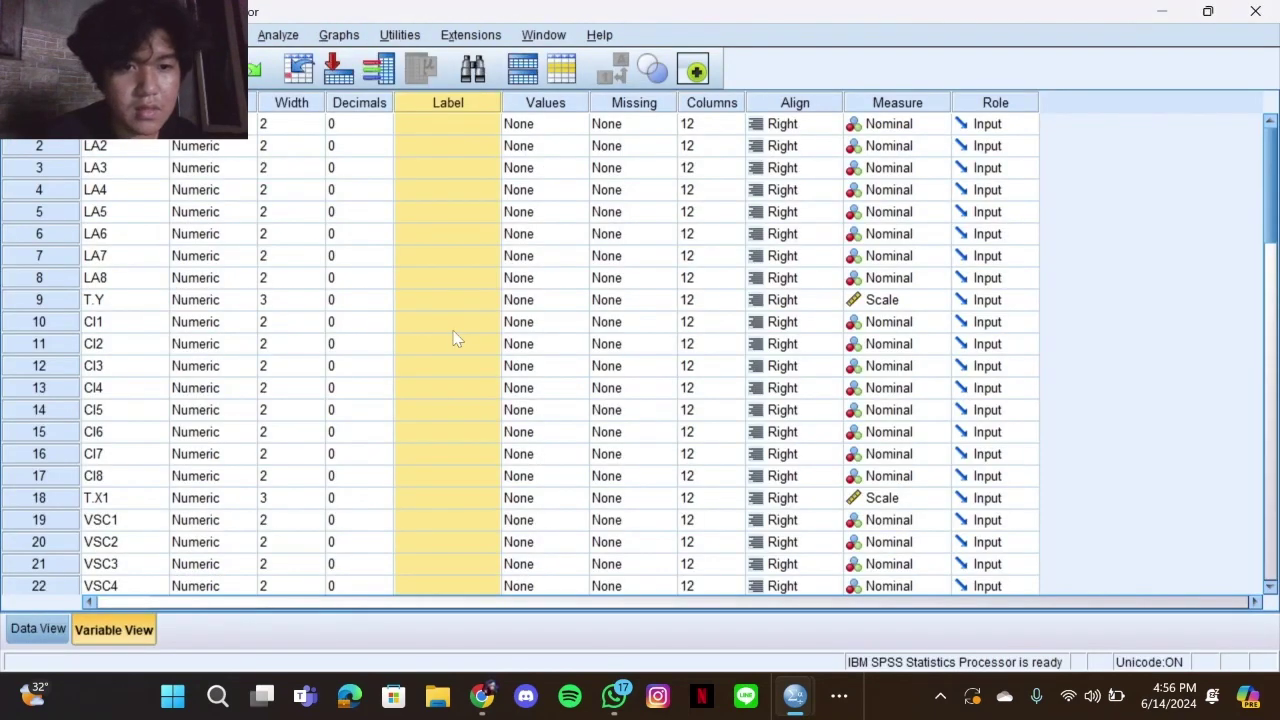